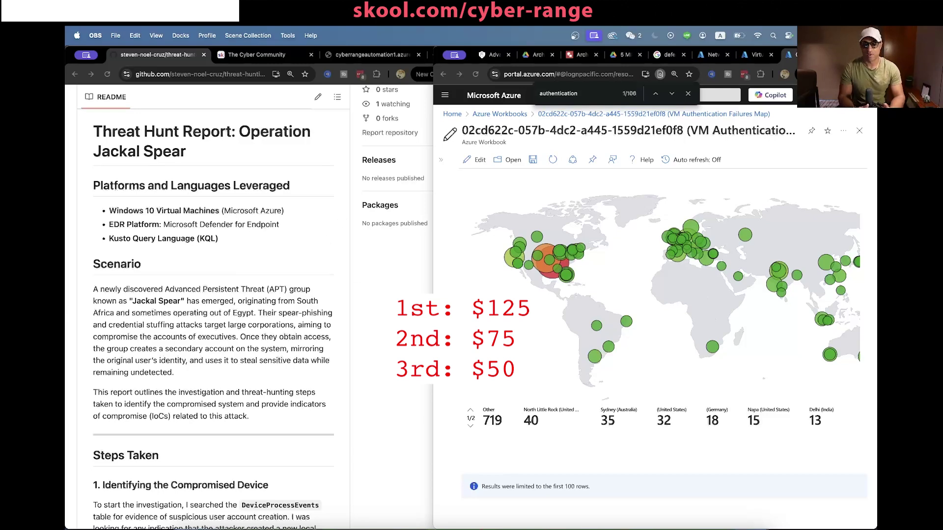
Step: Scroll through the GitHub report, switching between it and the Azure map window
left_click(325, 321)
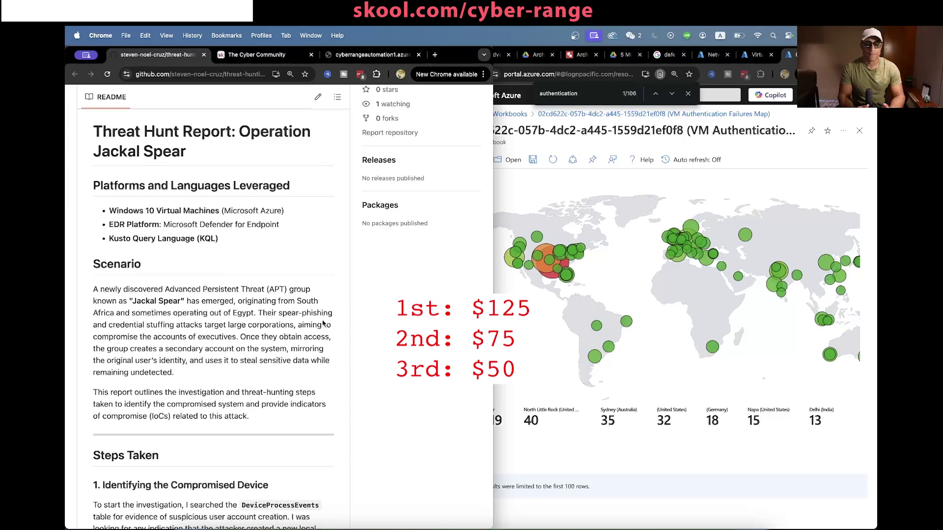
scroll(323, 323, "up", 2)
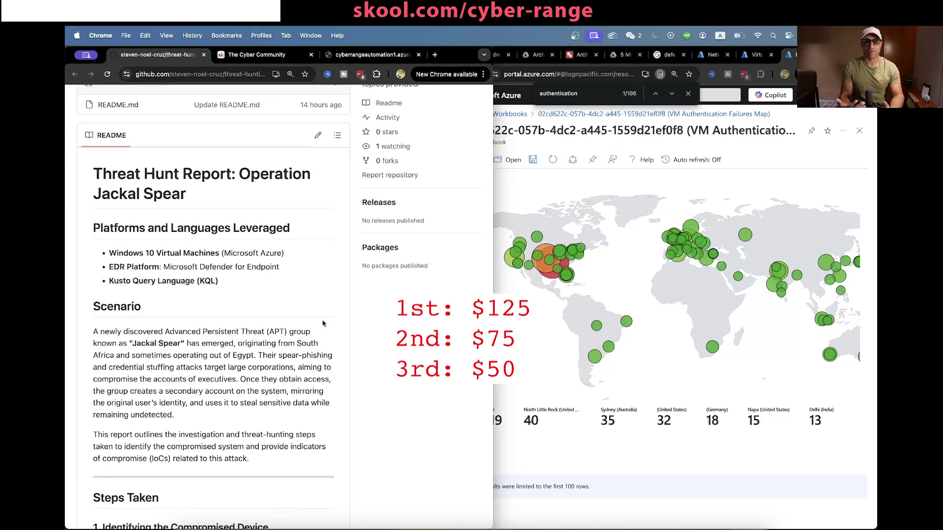
scroll(323, 323, "down", 8)
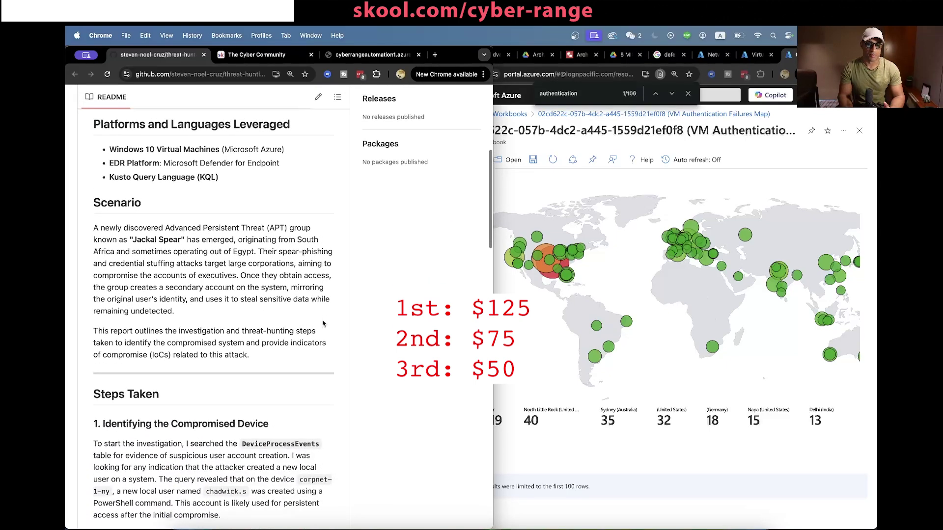
scroll(323, 323, "up", 12)
scroll(323, 323, "down", 4)
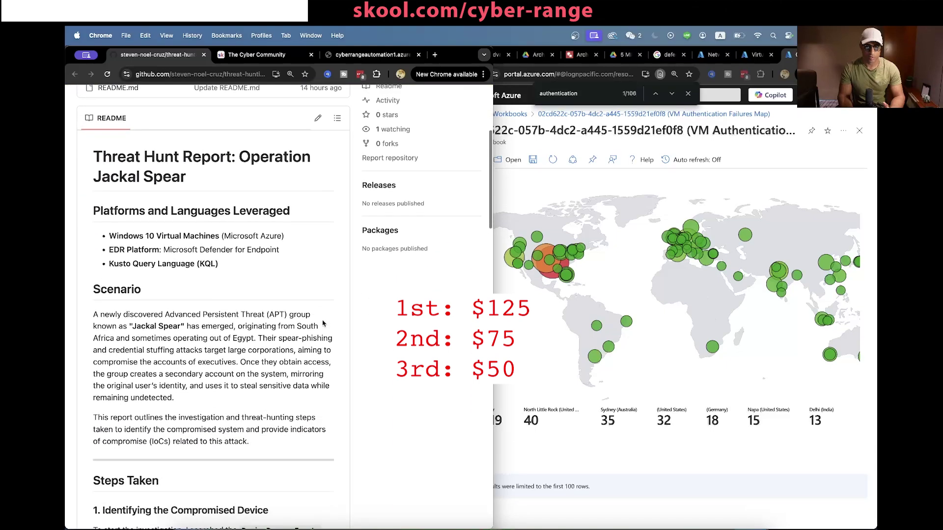
right_click(323, 324)
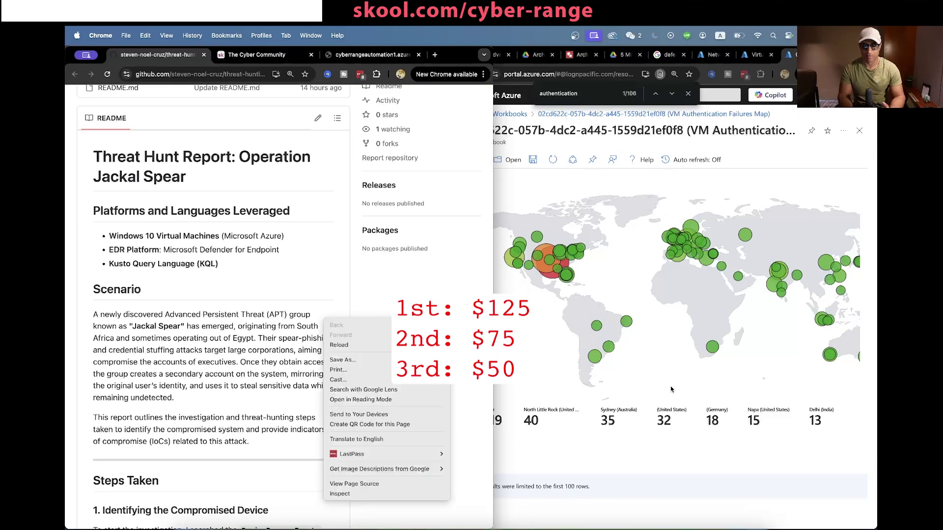
left_click(619, 288)
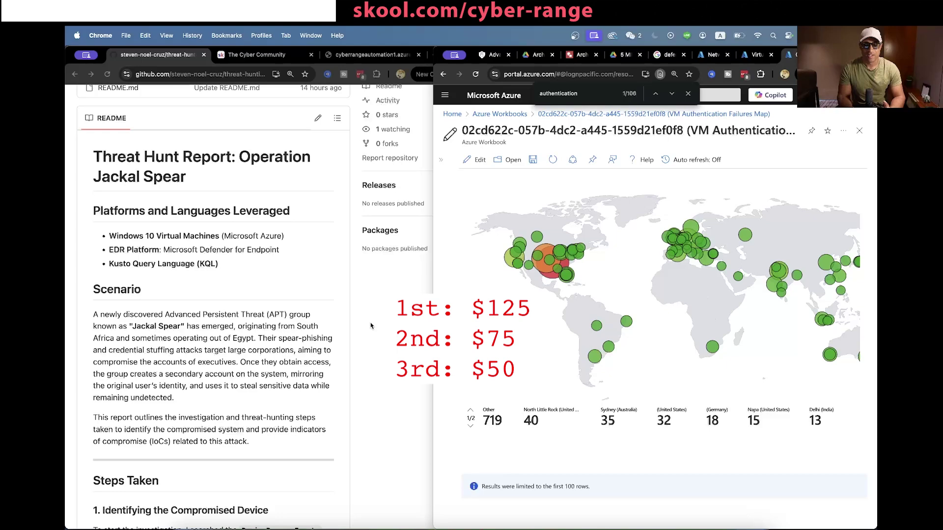
left_click(326, 338)
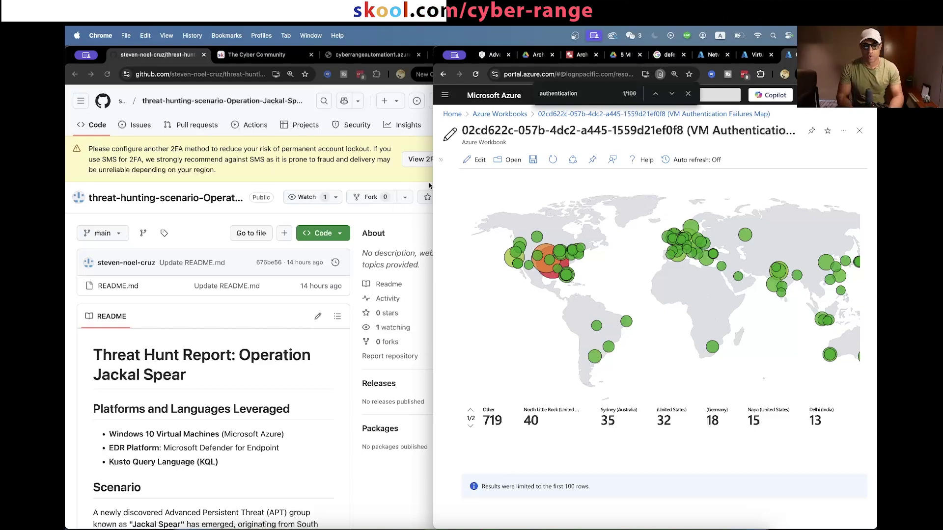
Step: Check the Network Watcher topology and VM list, then resize the authentication failures map beside the report
left_click_drag(433, 186, 247, 192)
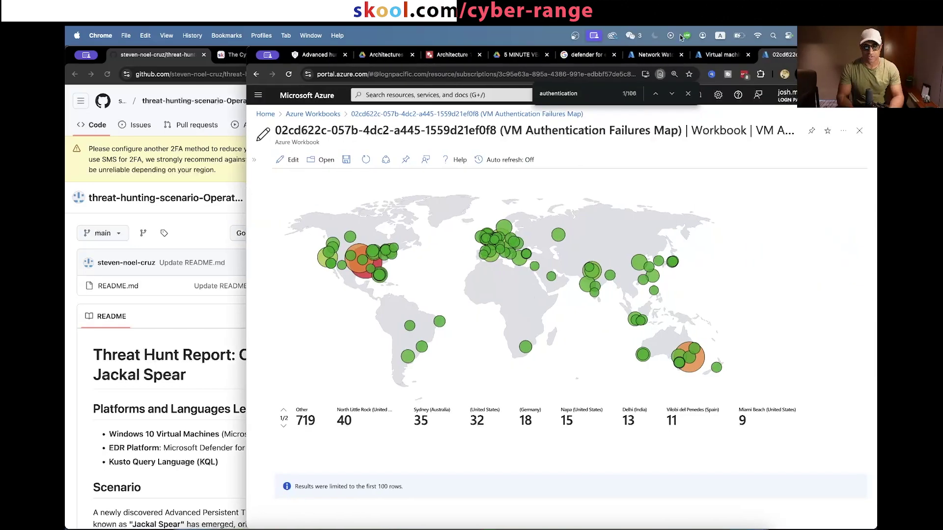
left_click(653, 55)
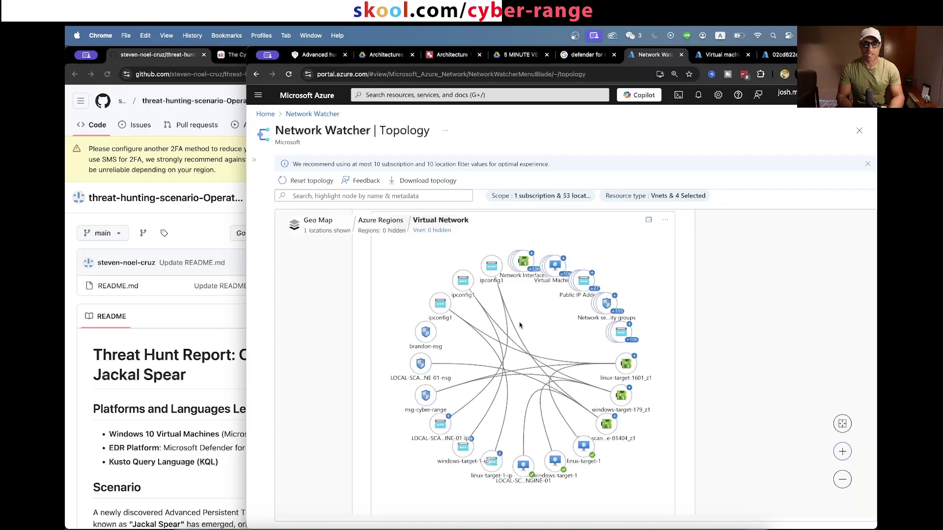
left_click(720, 54)
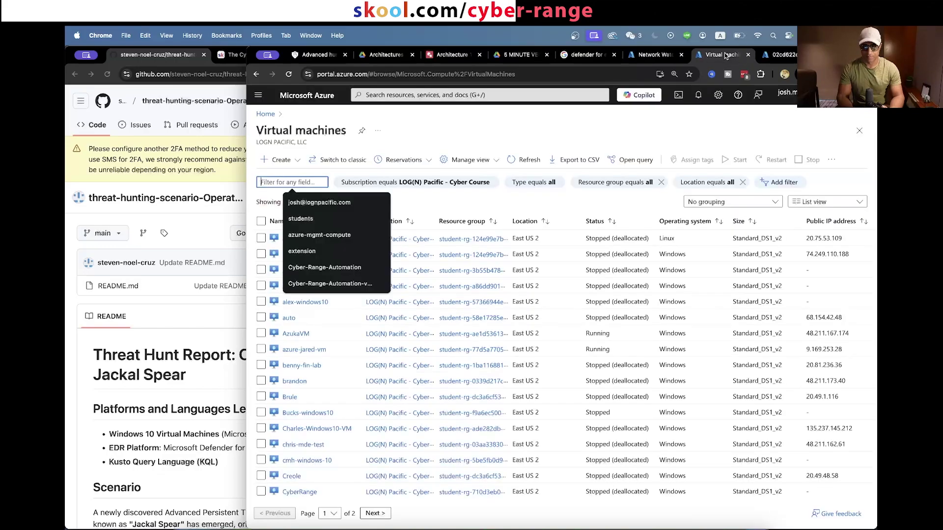
scroll(437, 339, "down", 4)
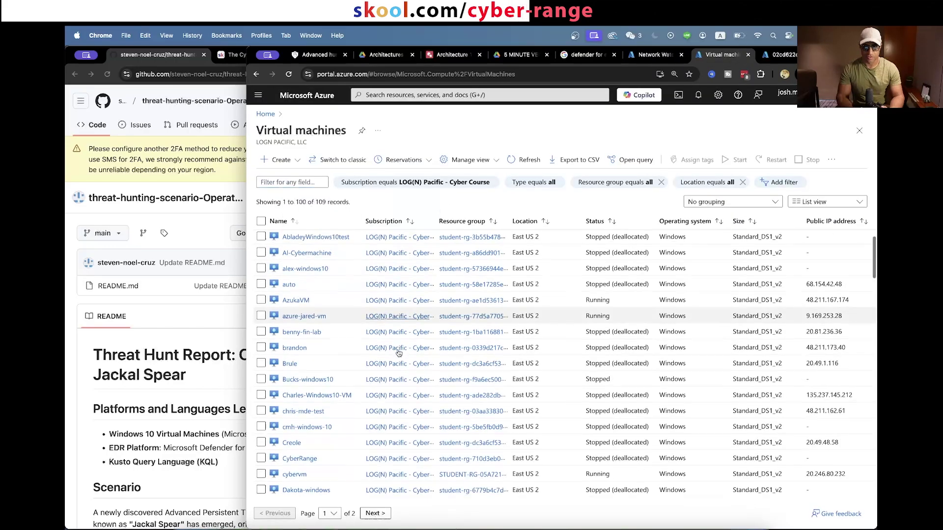
scroll(399, 353, "down", 15)
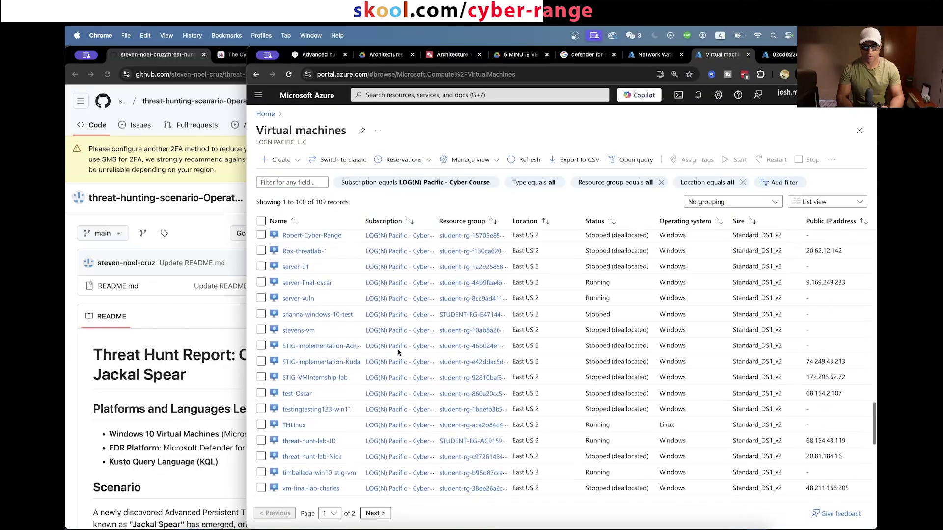
scroll(399, 353, "up", 20)
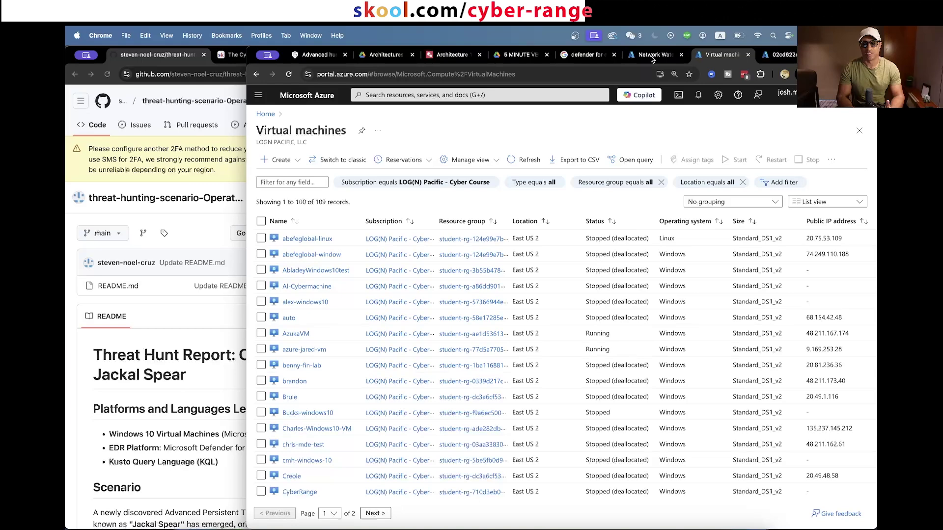
left_click(781, 56)
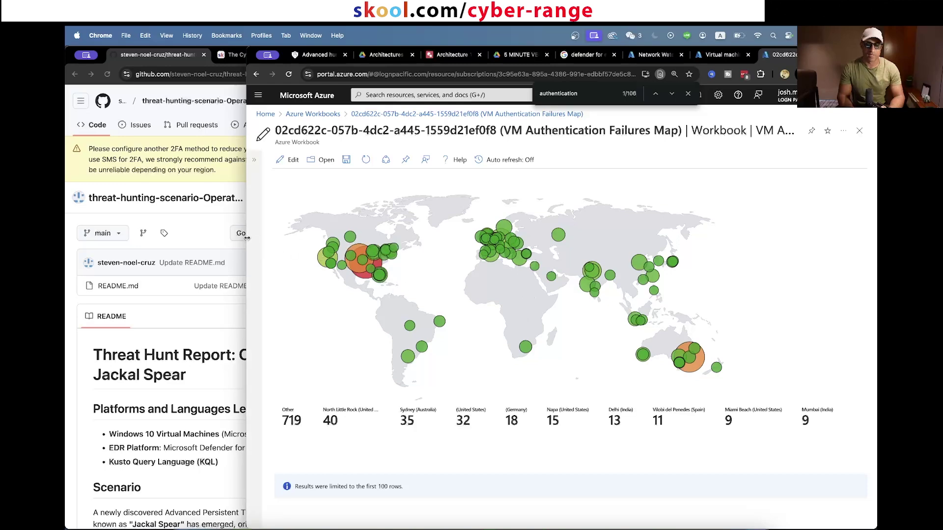
left_click_drag(250, 241, 419, 237)
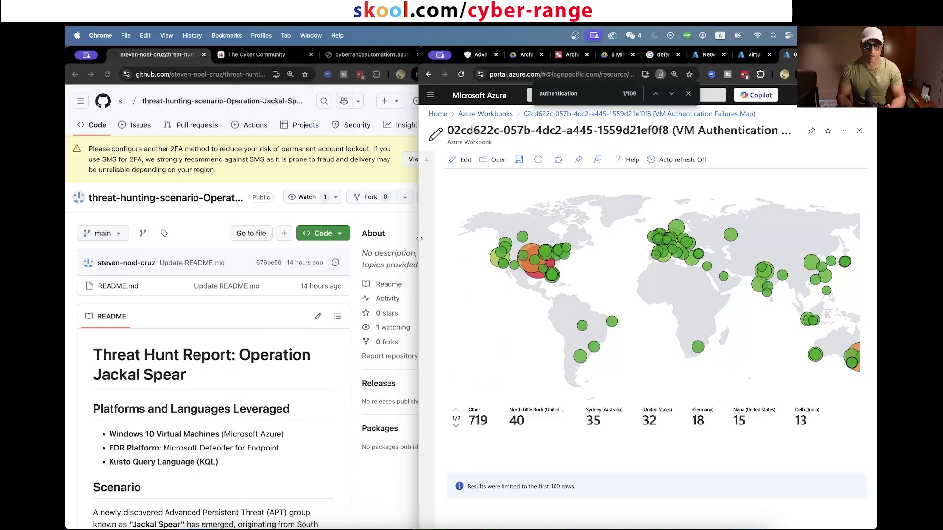
left_click_drag(419, 238, 367, 239)
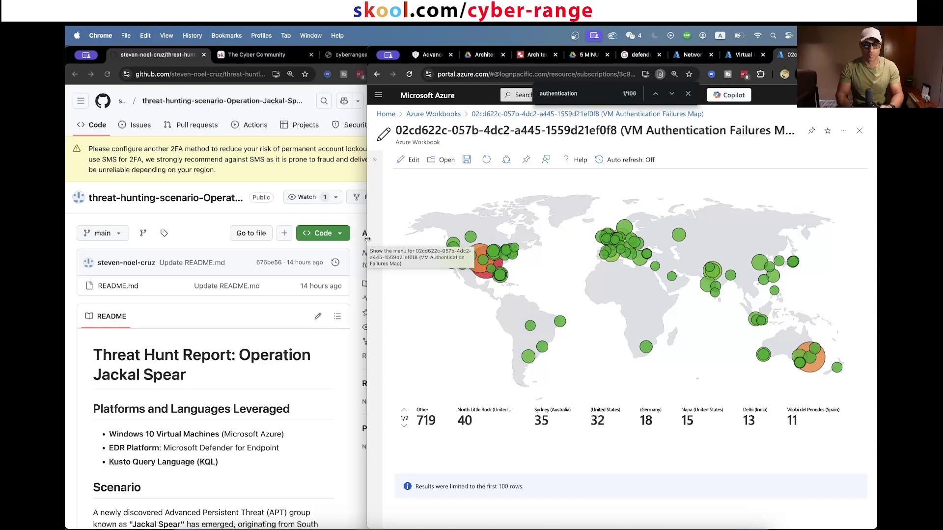
Step: Bring up the Jackal Spear scenario page beside the Azure map and select, then deselect, its text
key("super+3")
left_click_drag(367, 238, 490, 193)
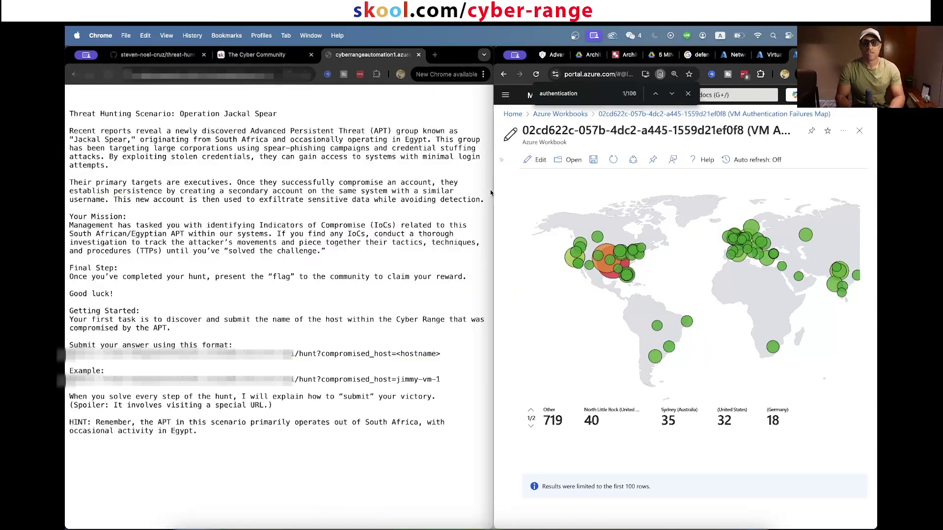
left_click(89, 124)
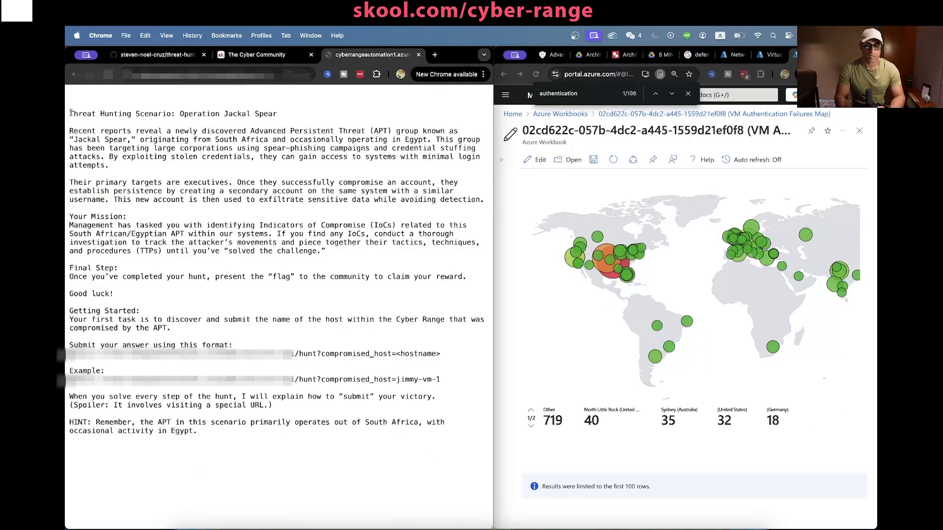
left_click_drag(69, 113, 319, 451)
left_click(320, 453)
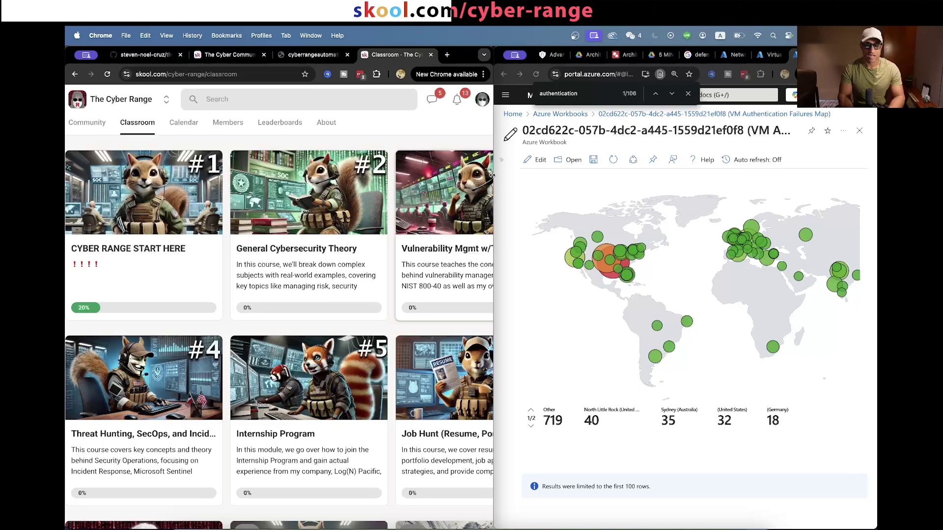
Step: Open the fourth Skool course on threat hunting, scroll its lessons, then close it and narrow the window
left_click_drag(494, 175, 701, 175)
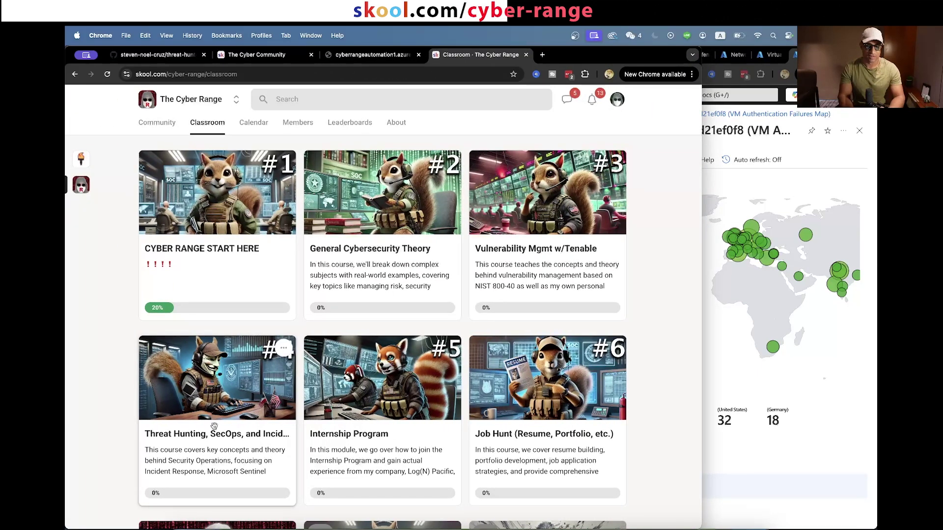
left_click(267, 367)
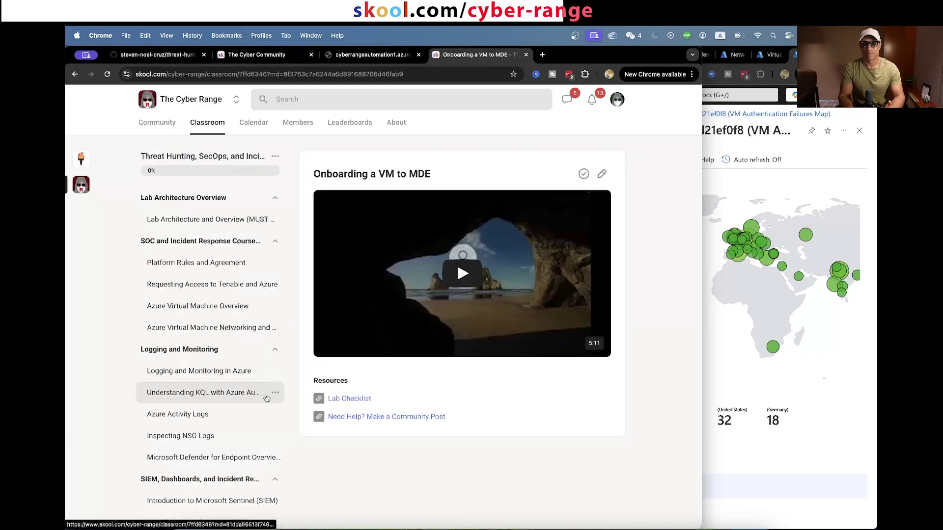
scroll(267, 398, "down", 5)
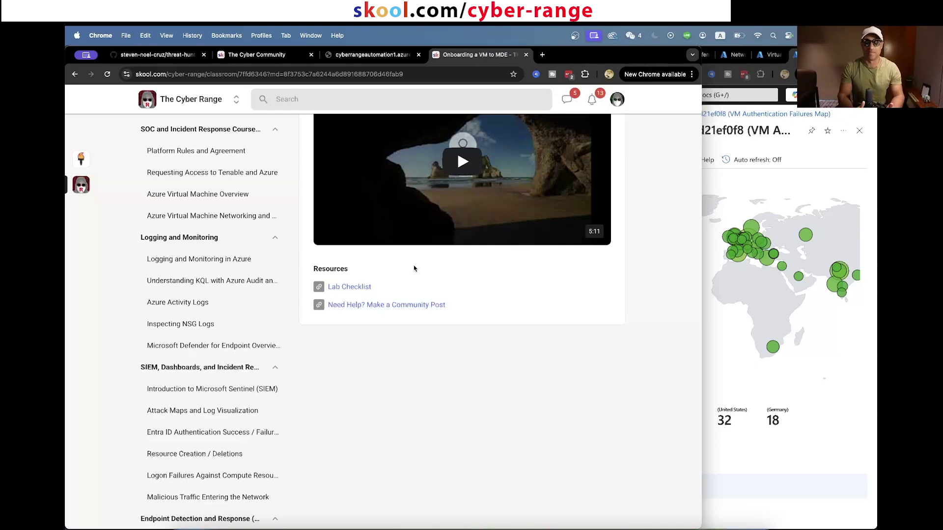
left_click(527, 54)
left_click_drag(701, 102, 478, 102)
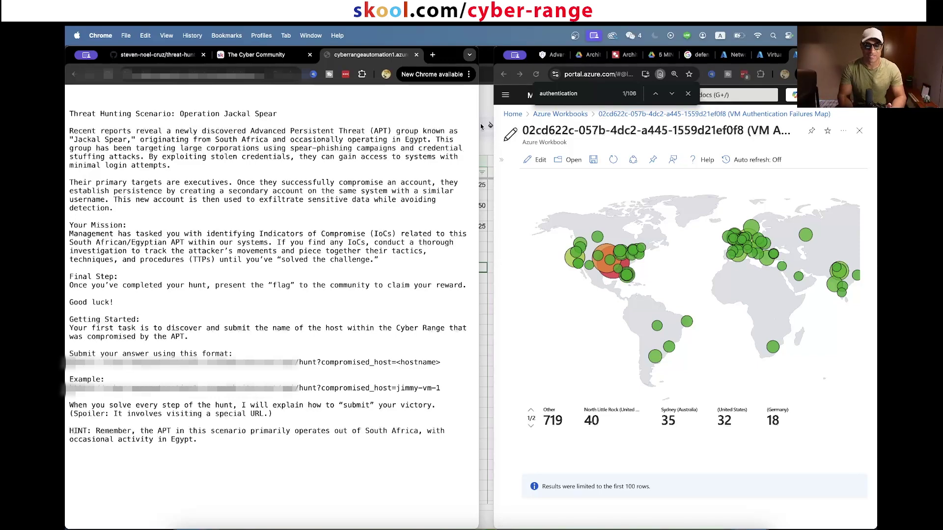
left_click_drag(481, 126, 493, 127)
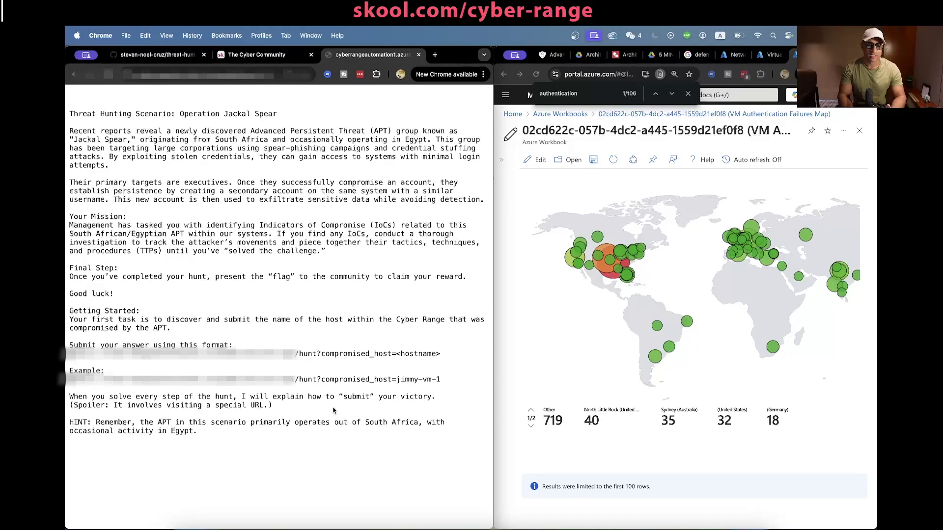
left_click_drag(350, 462, 246, 258)
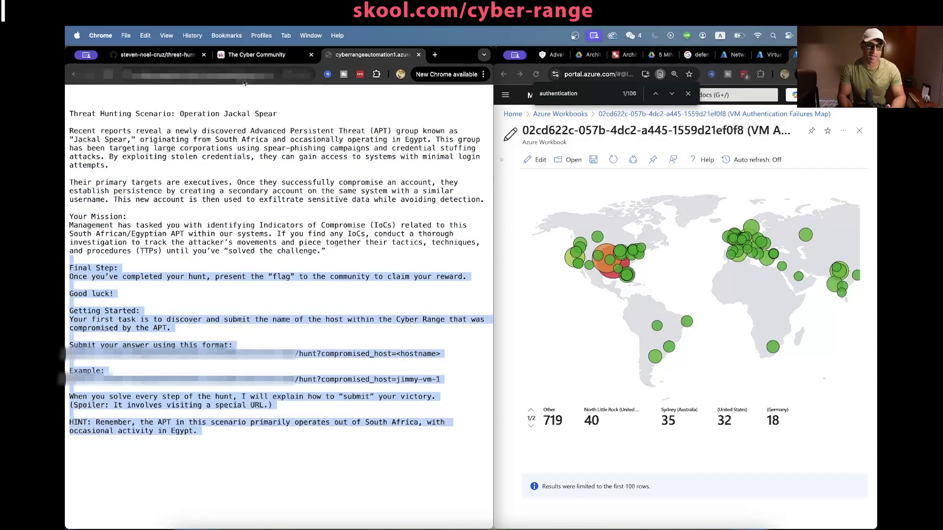
left_click(256, 129)
left_click(252, 70)
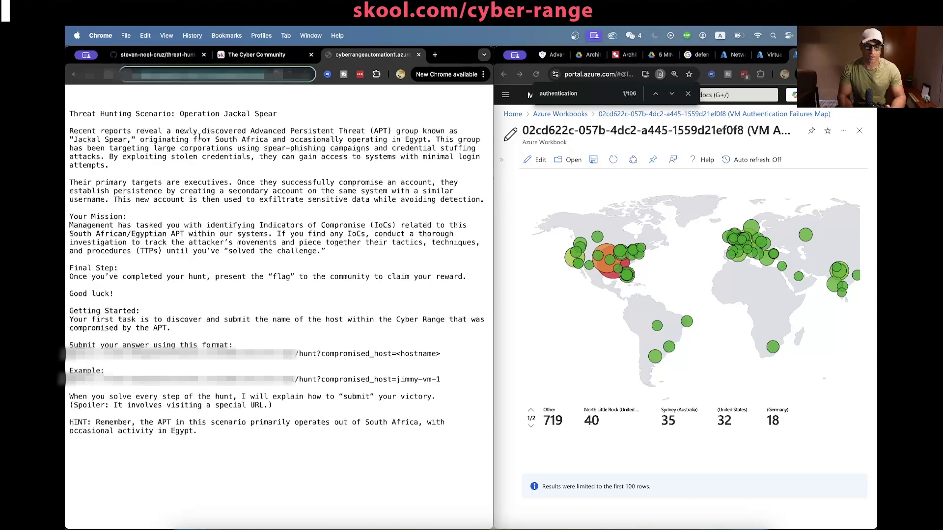
left_click_drag(73, 112, 343, 467)
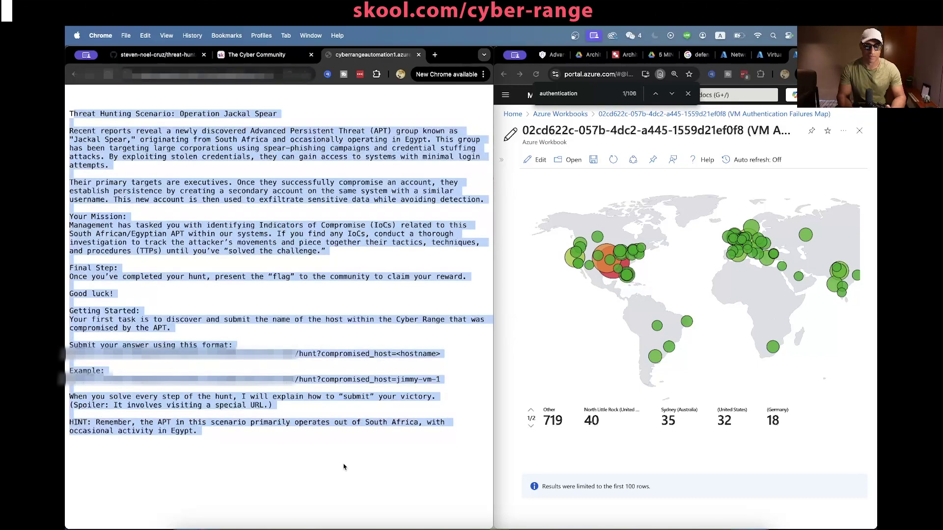
left_click(343, 466)
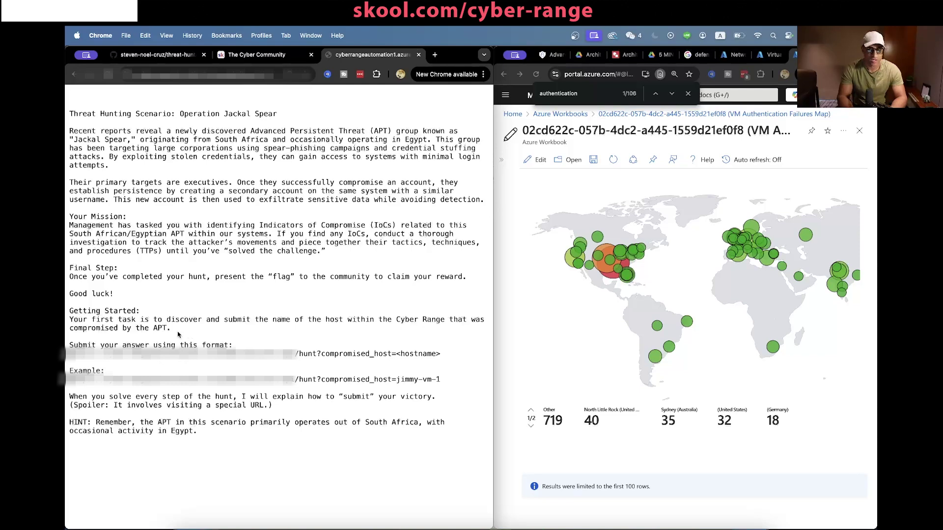
Step: Read the first task and its answer-submission URL format, then open the threat hunt report repository
triple_click(179, 331)
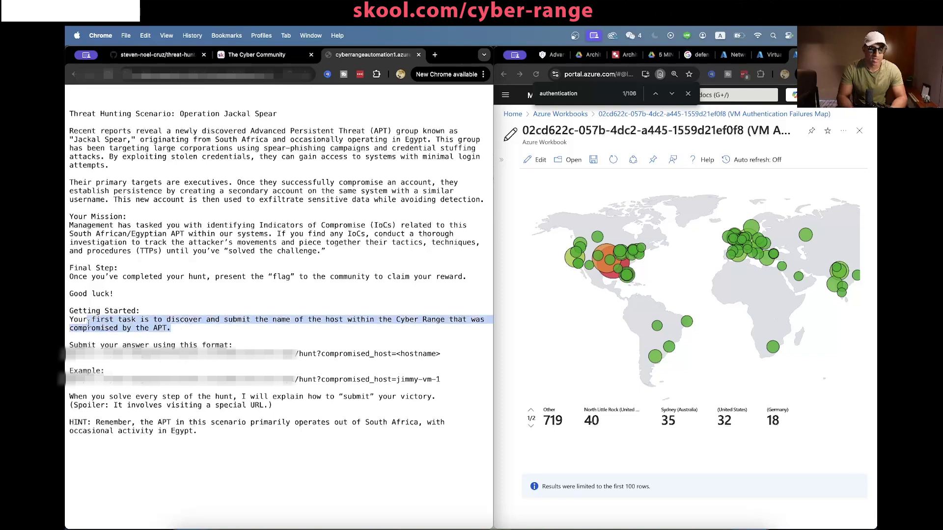
left_click(197, 333)
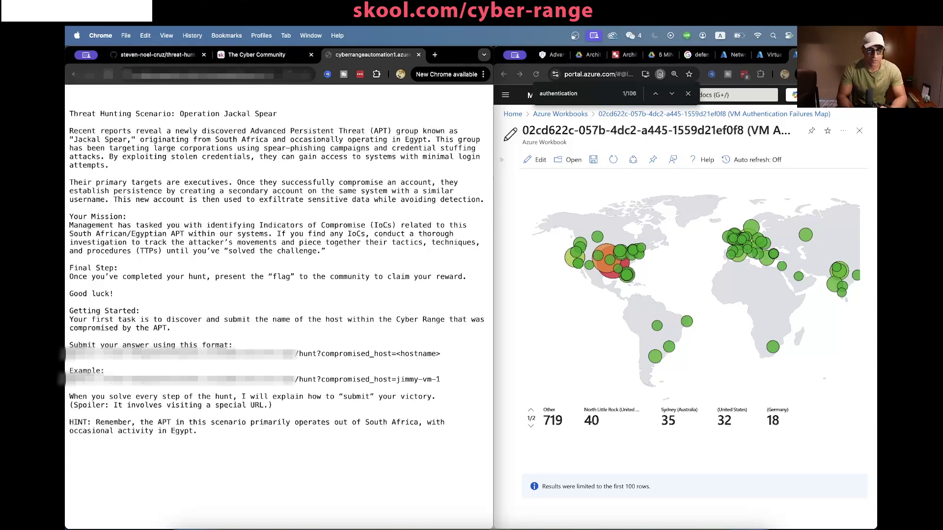
left_click_drag(68, 352, 394, 352)
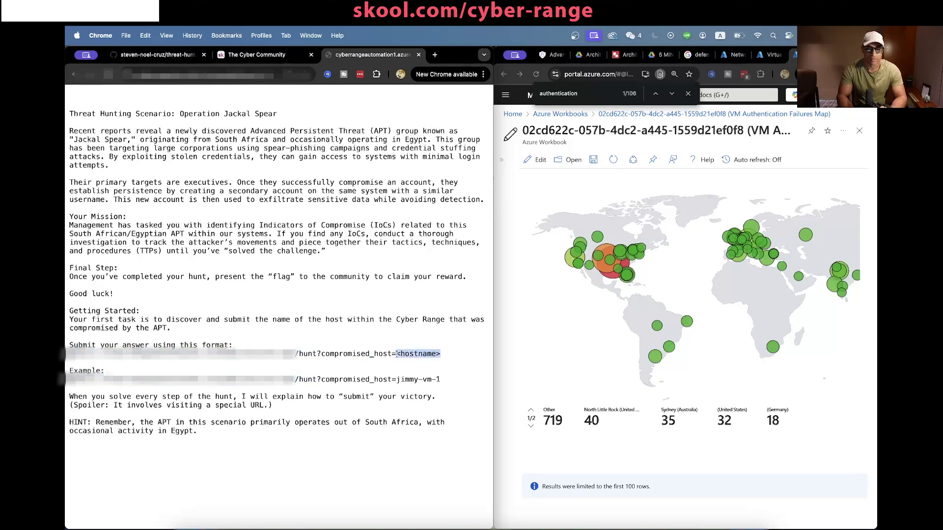
left_click_drag(441, 355, 66, 355)
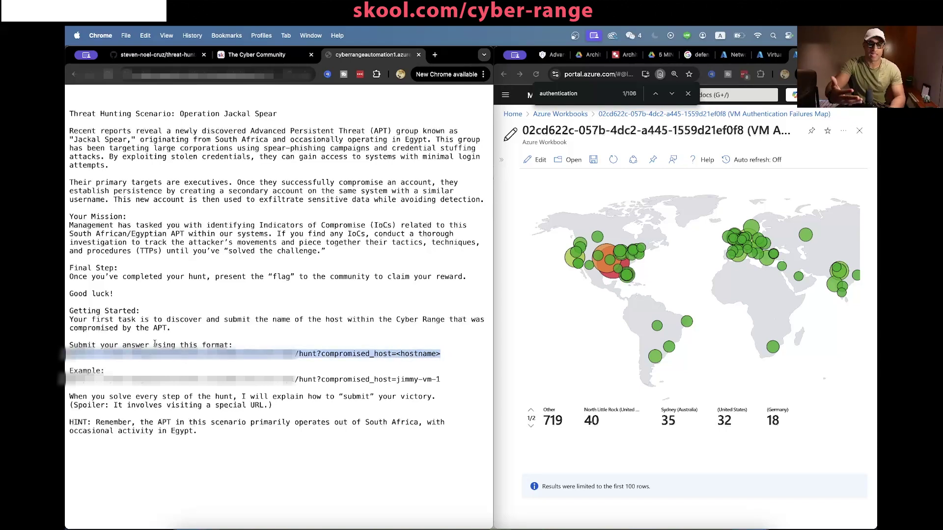
left_click(405, 431)
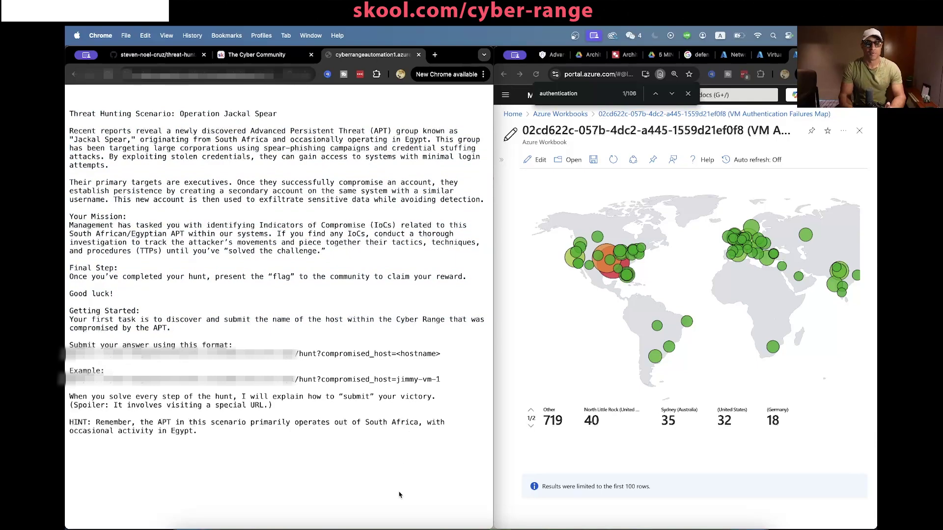
left_click(157, 54)
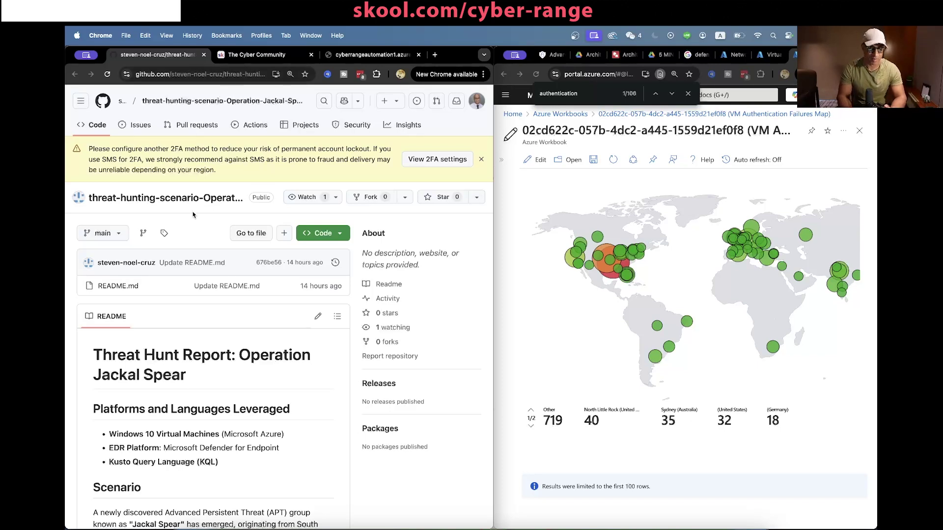
Step: Switch to Defender's Advanced hunting page, toggle the navigation labels and place the caret in the query editor
scroll(229, 415, "down", 5)
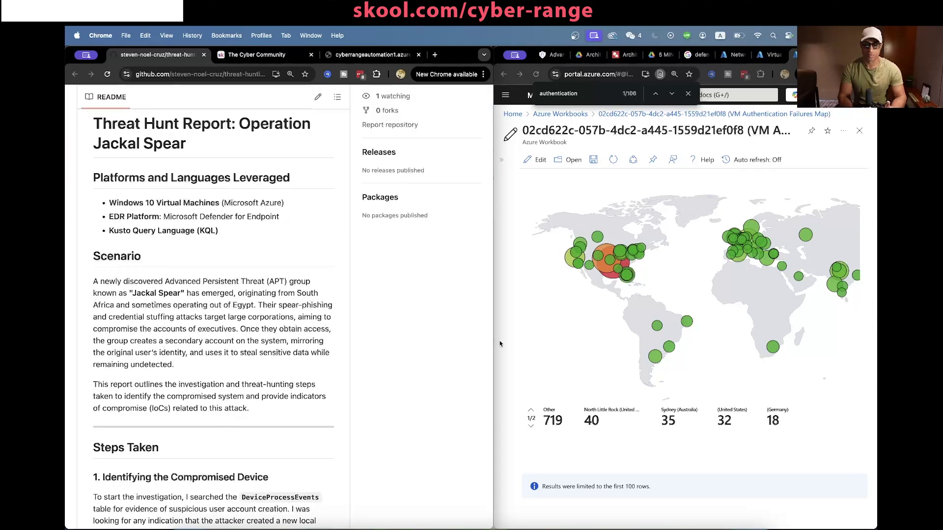
left_click(768, 57)
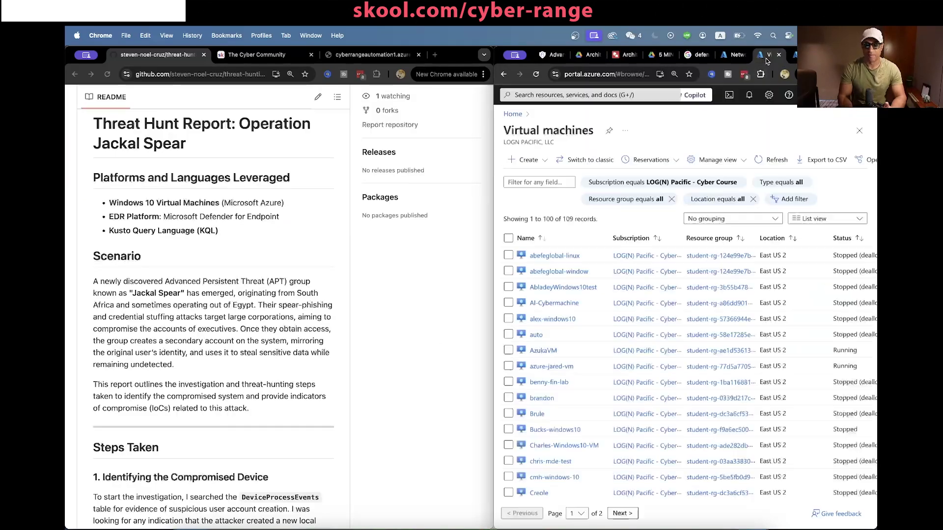
left_click(734, 54)
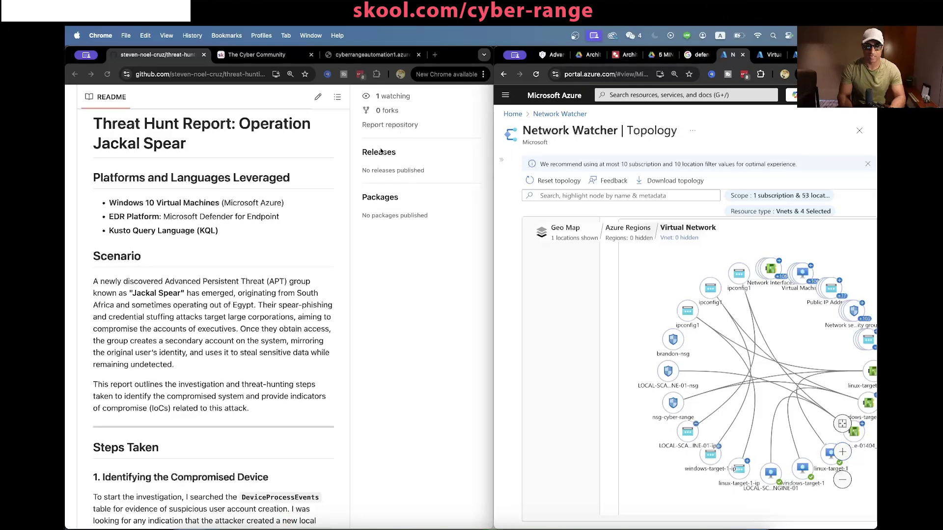
left_click(550, 55)
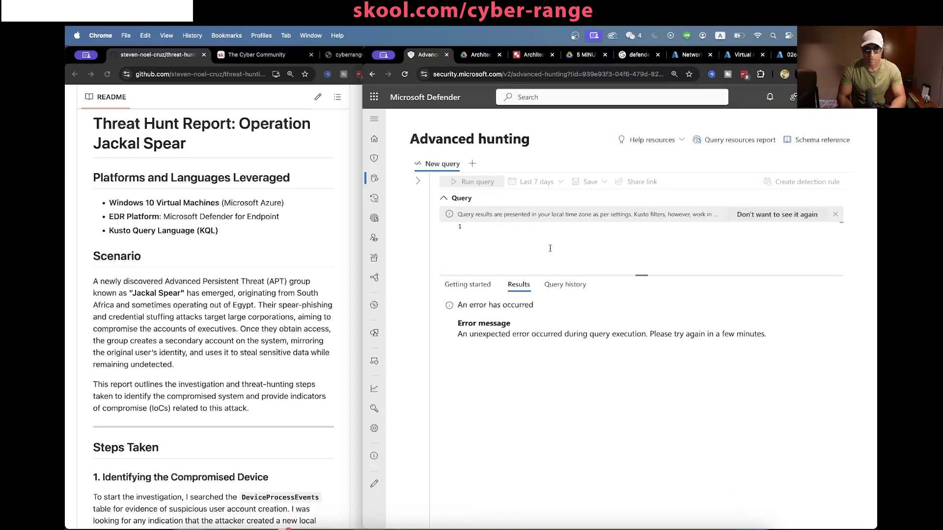
left_click(376, 119)
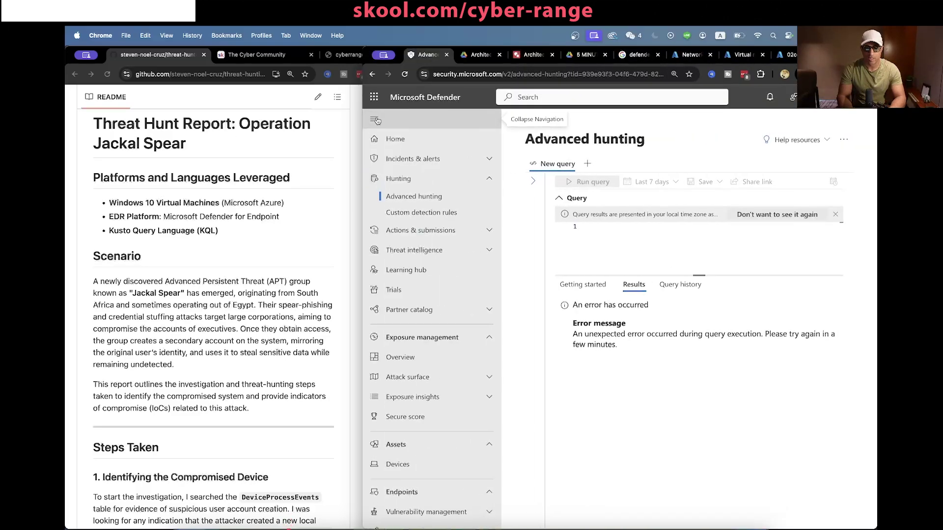
left_click(375, 120)
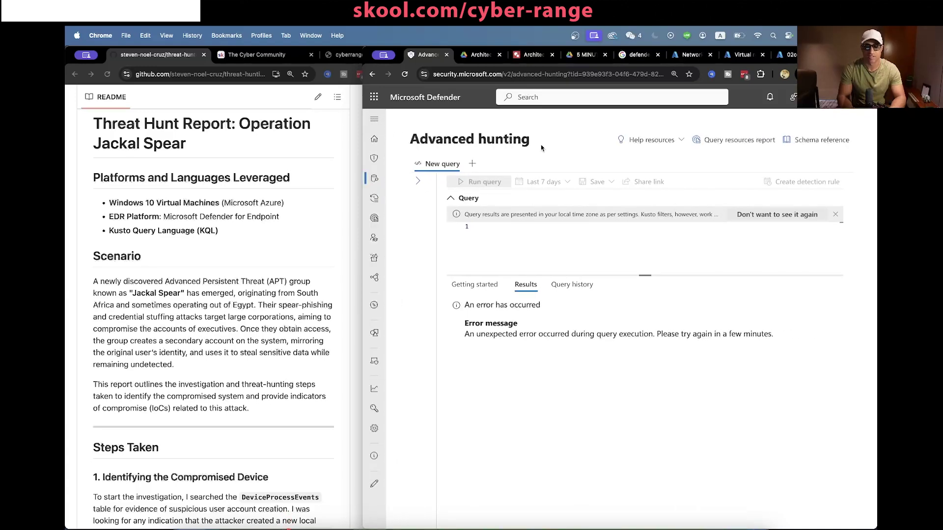
left_click_drag(543, 148, 451, 140)
left_click(450, 141)
left_click(497, 238)
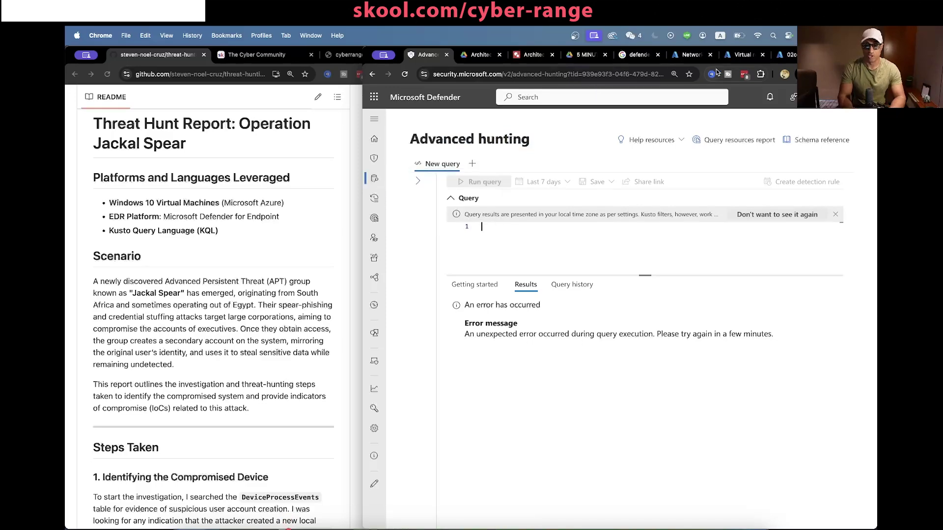
Step: Look over the VM list, authentication failures map and topology, then return to Advanced hunting
left_click(732, 56)
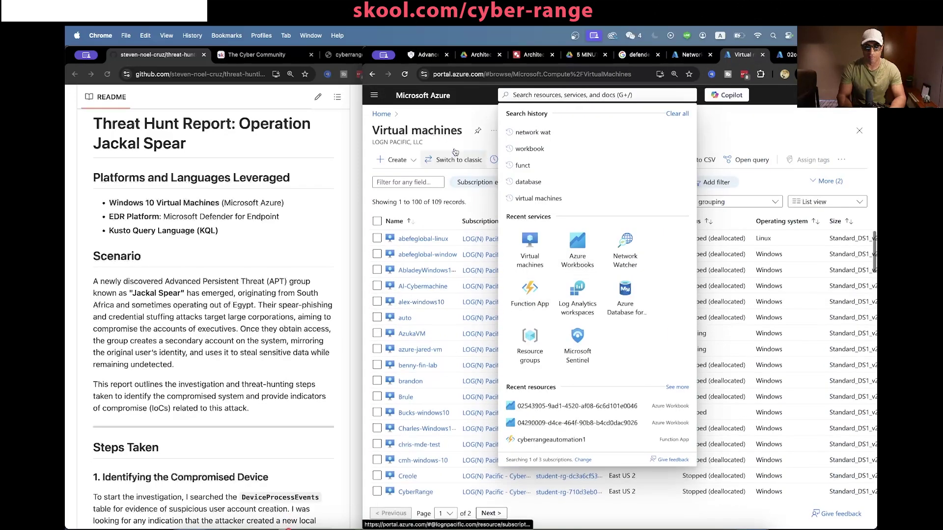
left_click(455, 151)
scroll(540, 344, "down", 5)
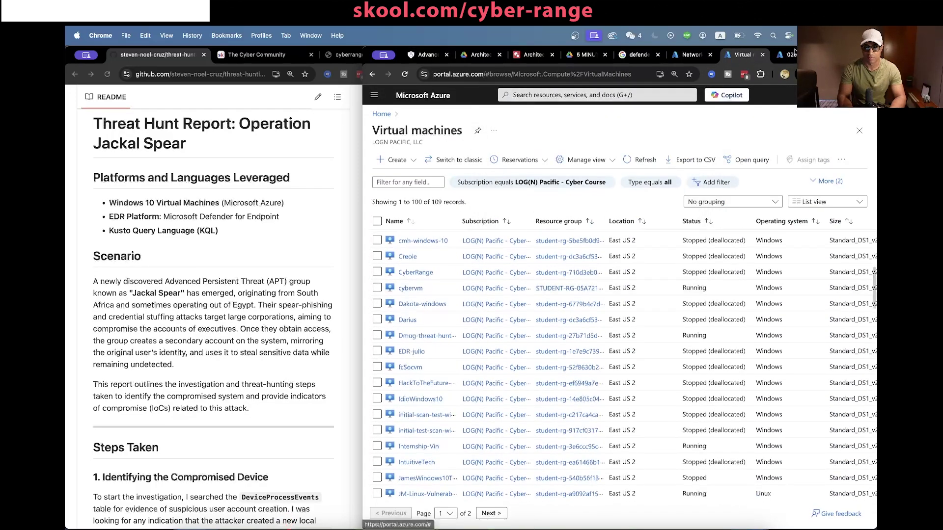
left_click(790, 54)
left_click(776, 234)
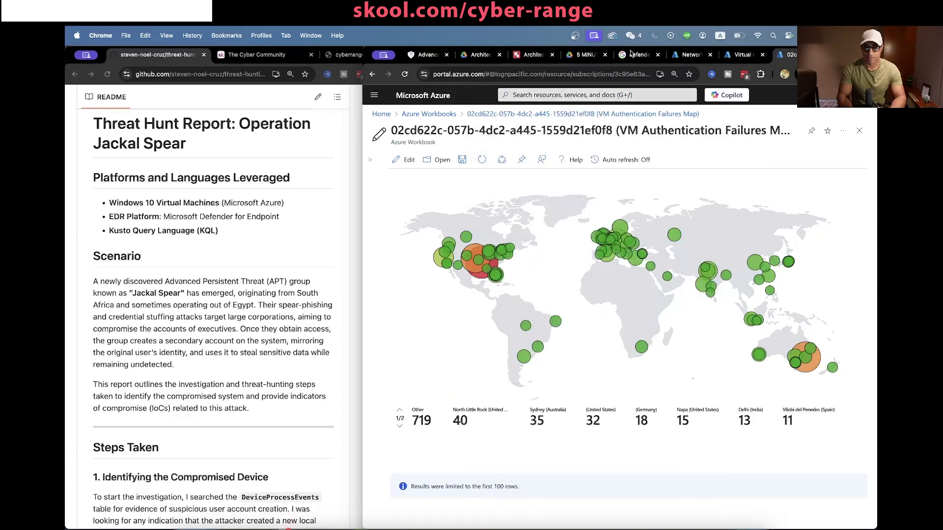
left_click(690, 54)
left_click(427, 54)
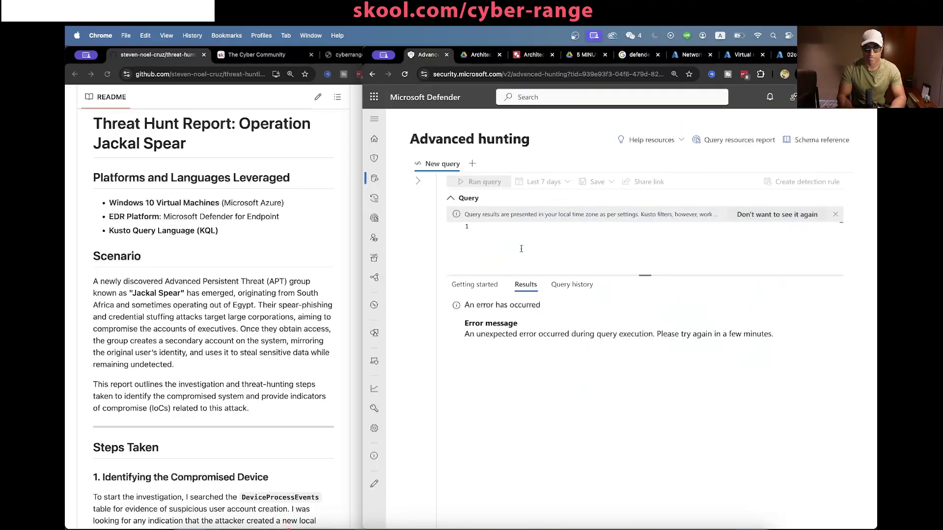
scroll(181, 402, "down", 8)
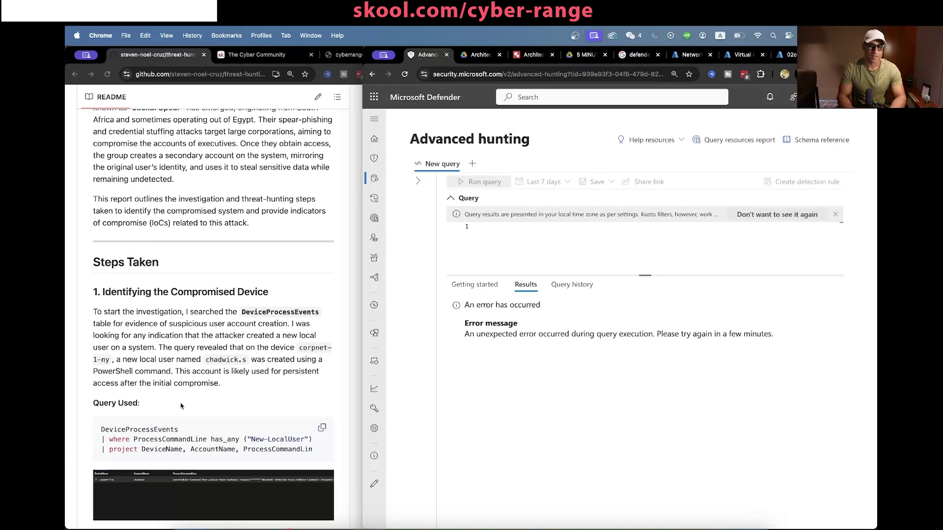
scroll(181, 403, "up", 3)
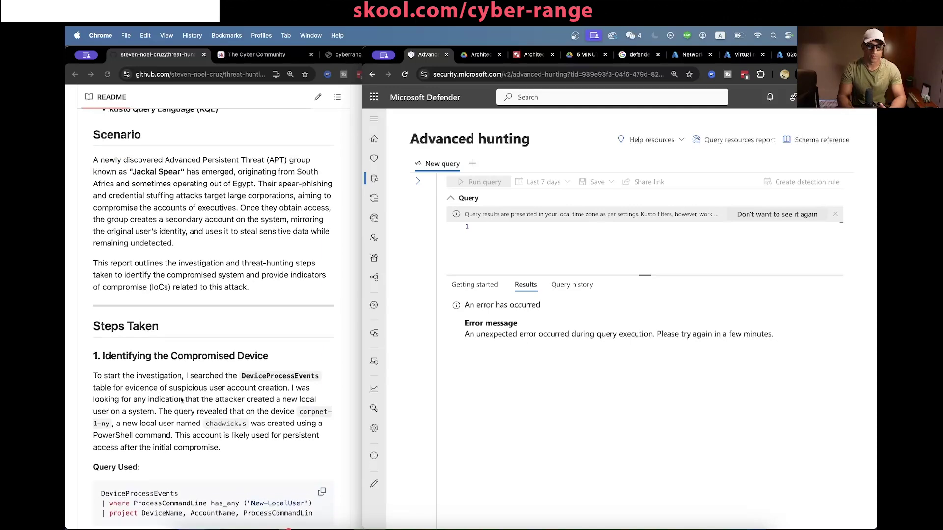
scroll(181, 399, "down", 5)
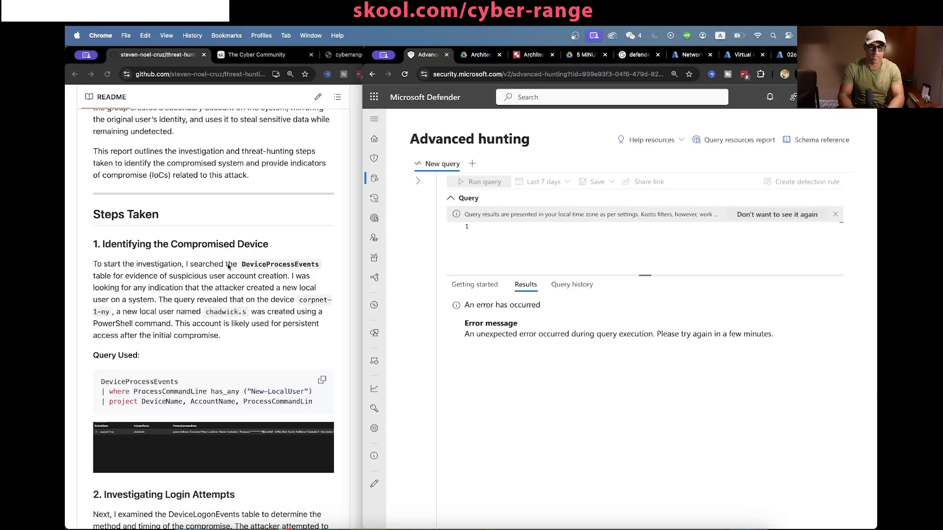
left_click(343, 57)
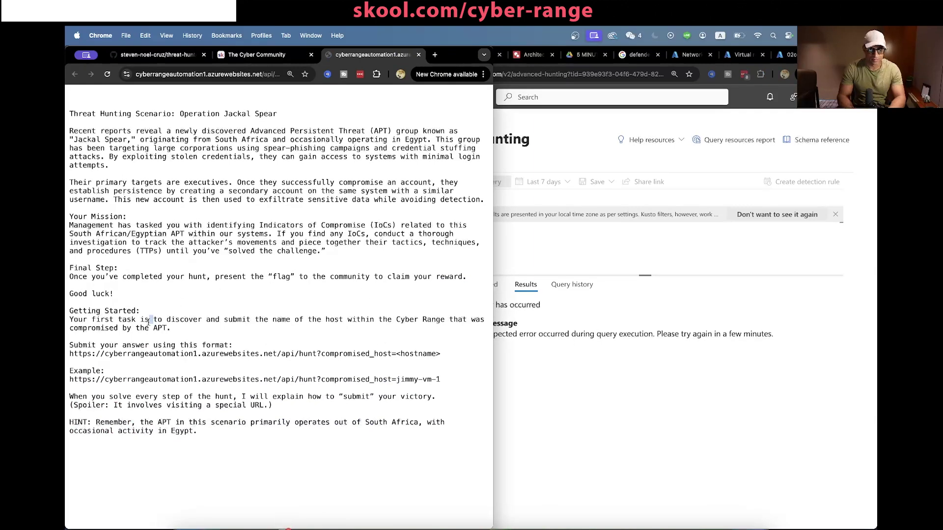
triple_click(185, 333)
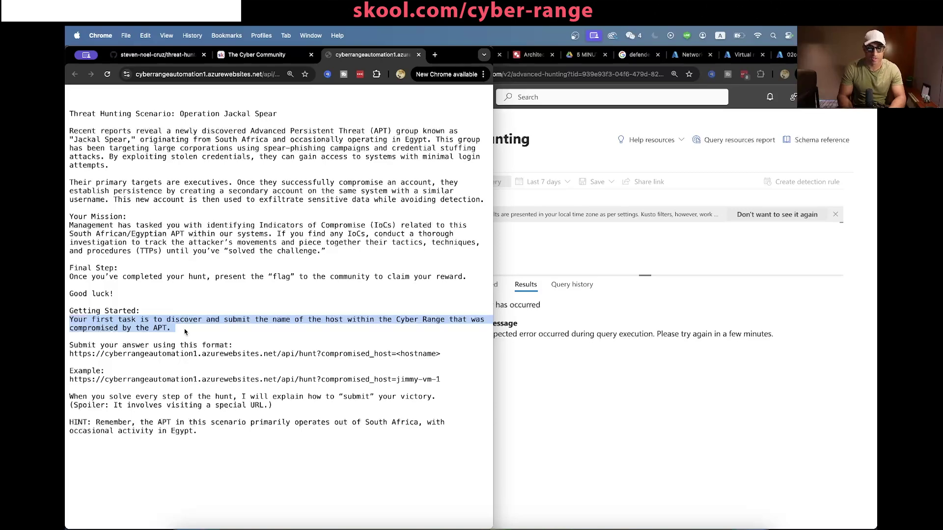
key("ctrl+Tab")
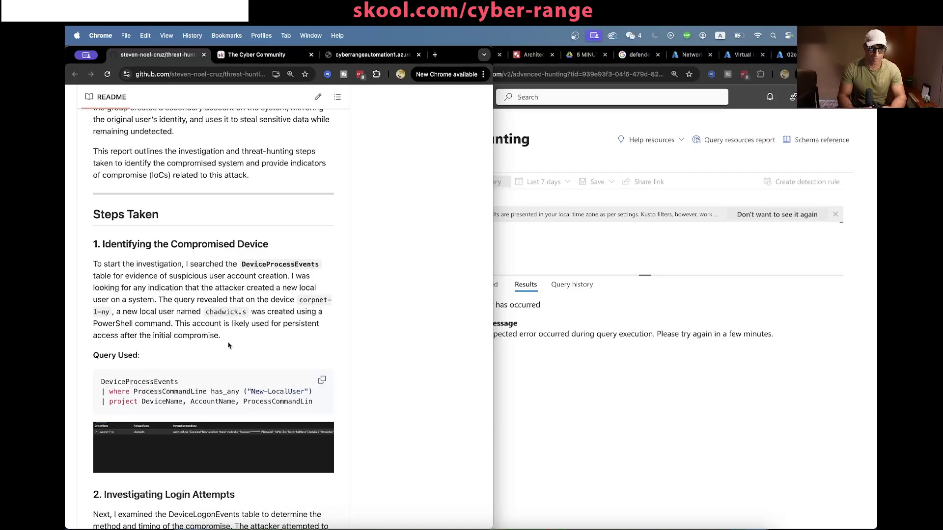
left_click_drag(228, 345, 234, 263)
left_click(139, 258)
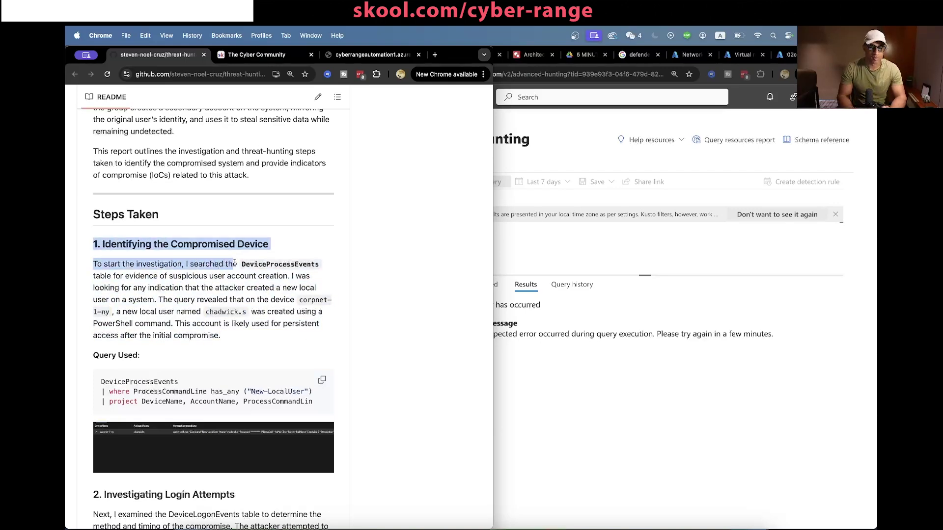
double_click(232, 264)
left_click(201, 266)
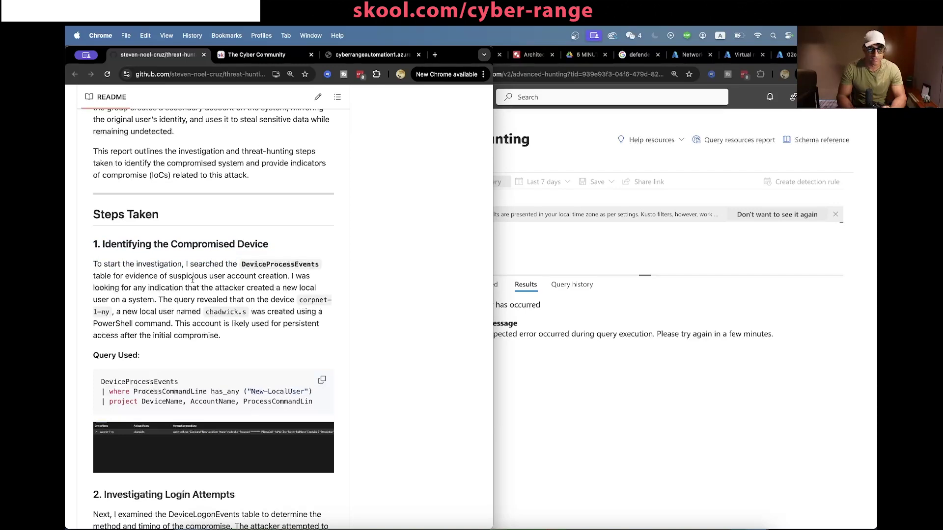
Step: Run 'DeviceLogonEvents | take 10' in the Advanced hunting editor
left_click(536, 243)
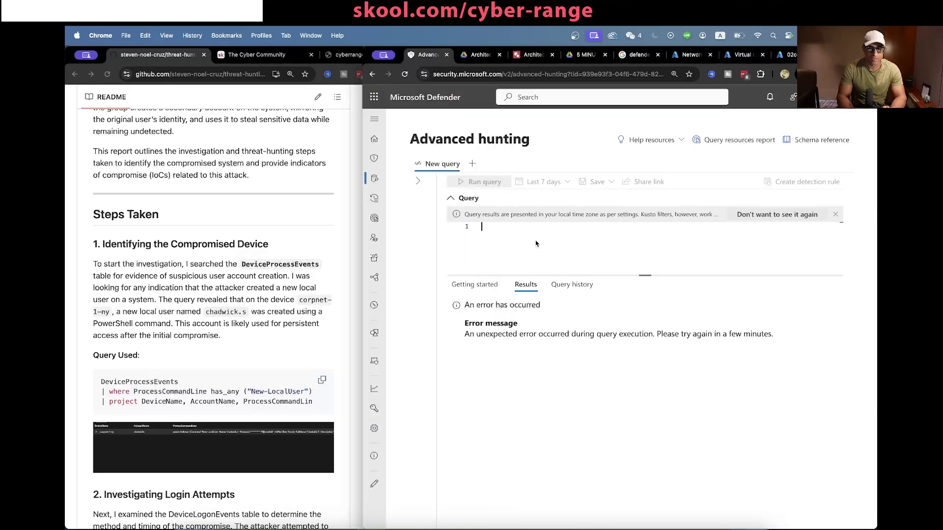
left_click(417, 183)
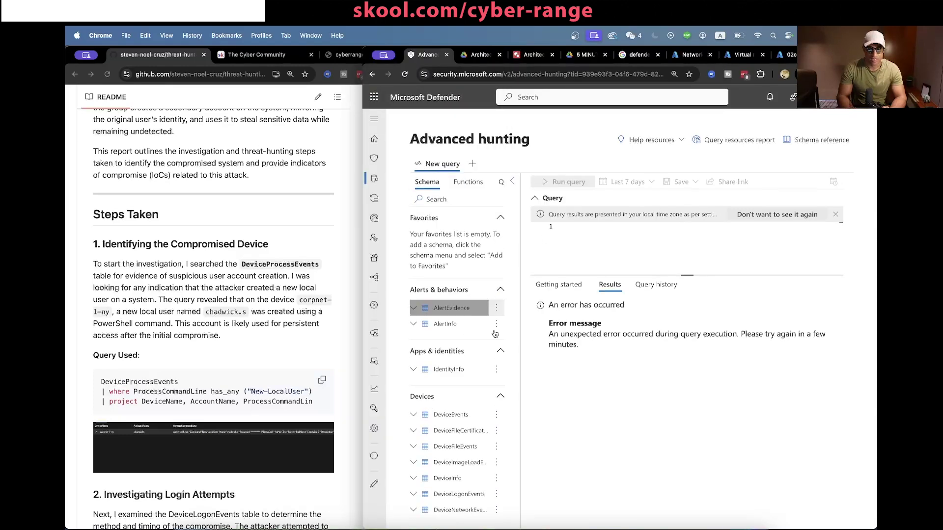
scroll(472, 364, "down", 5)
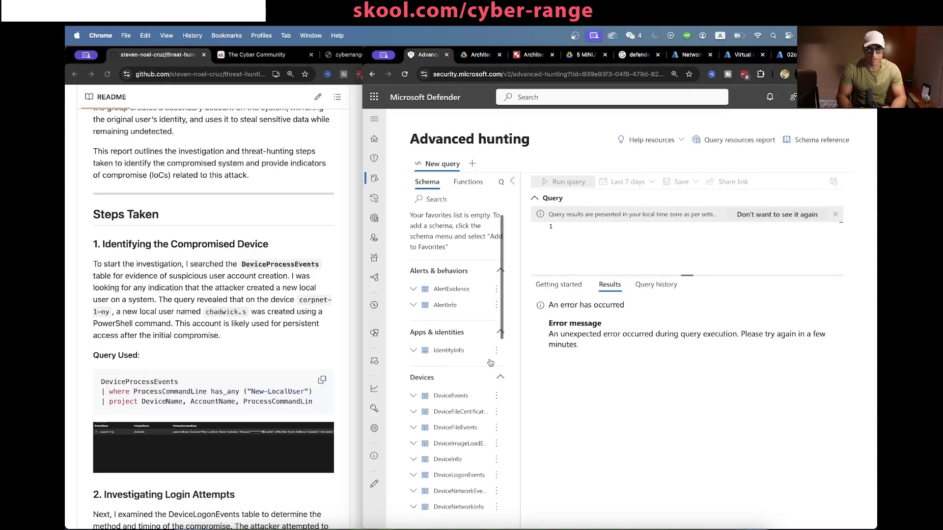
left_click(576, 246)
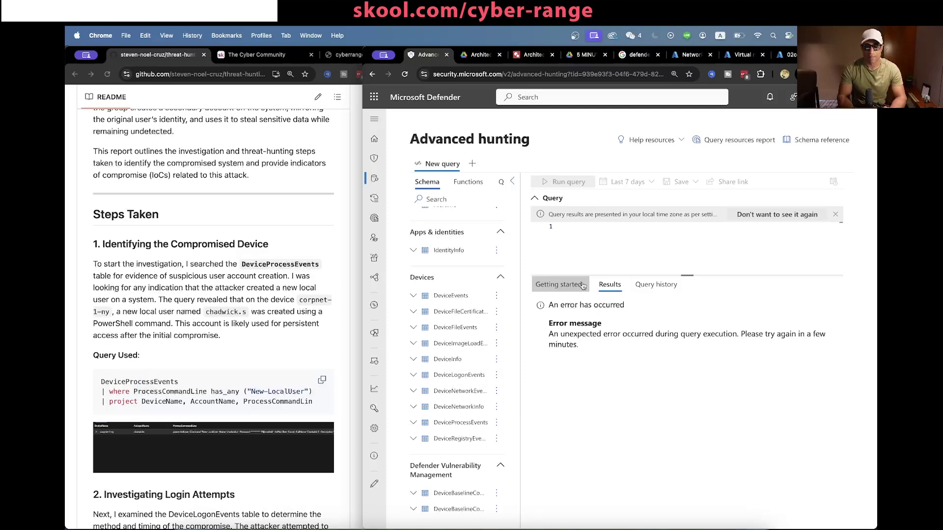
left_click(581, 246)
type("DeviceLogonE")
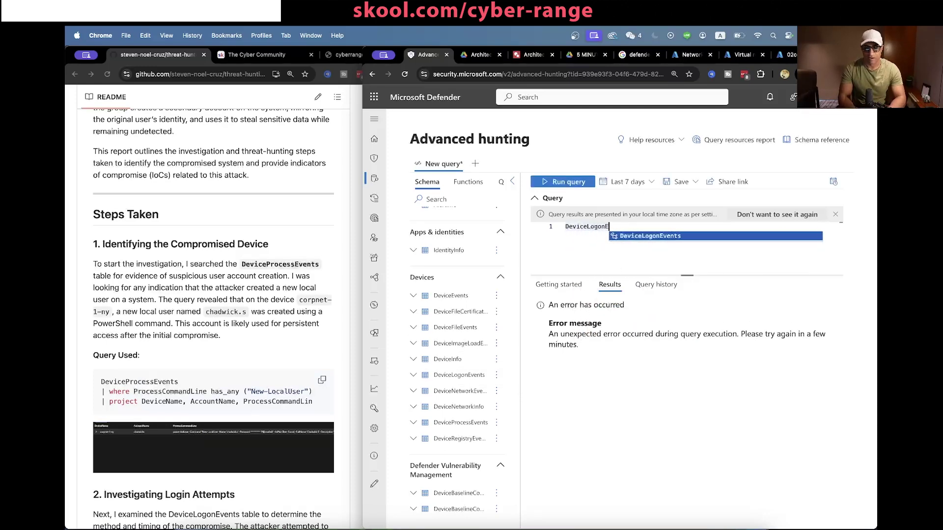
key("Tab")
key("Return")
type("| take 10")
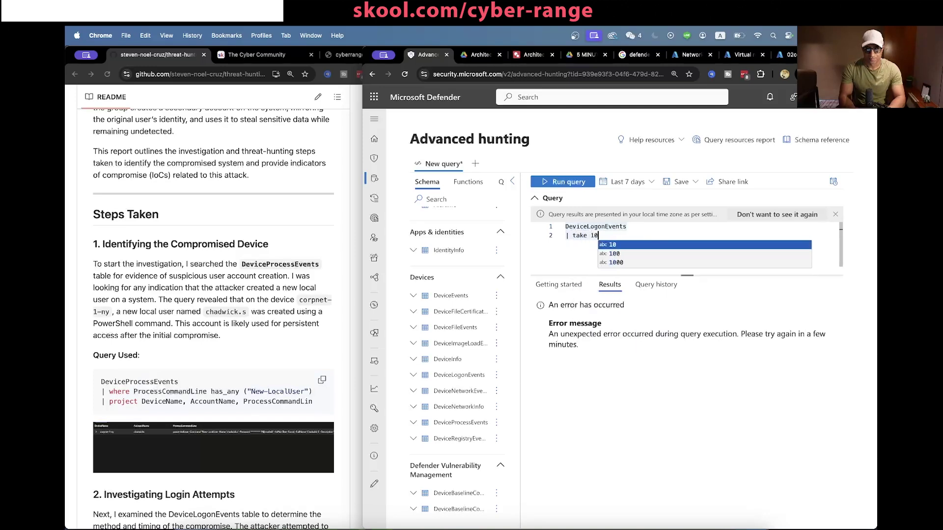
key("shift+Return")
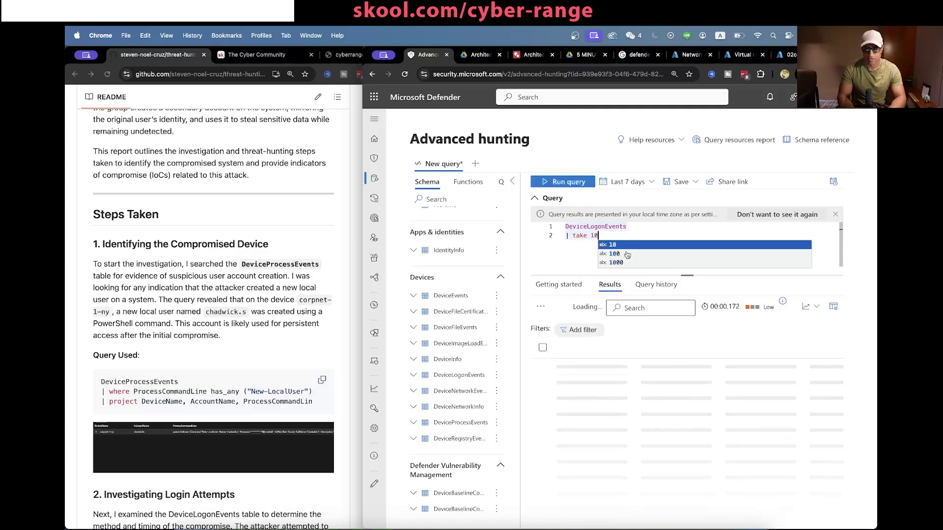
left_click(567, 182)
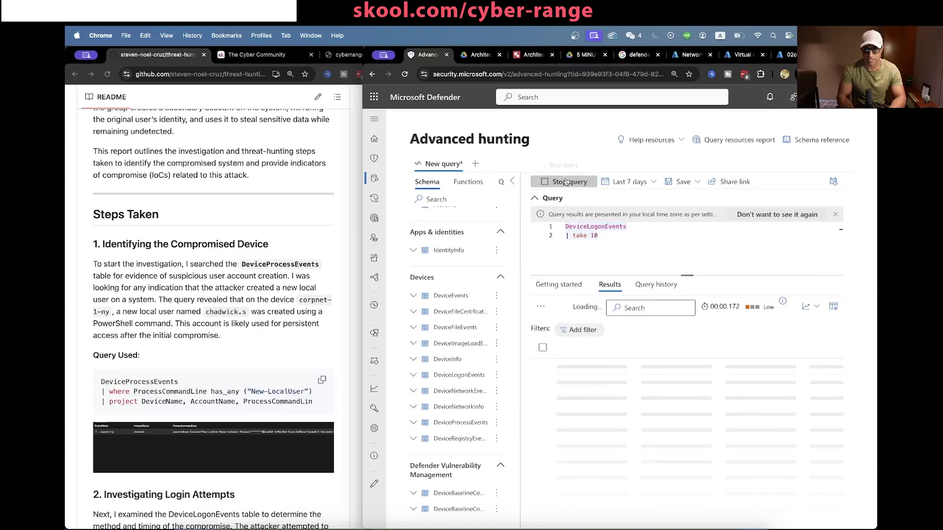
Step: Inspect the first logon result's details, then copy DeviceProcessEvents from the report
left_click(523, 368)
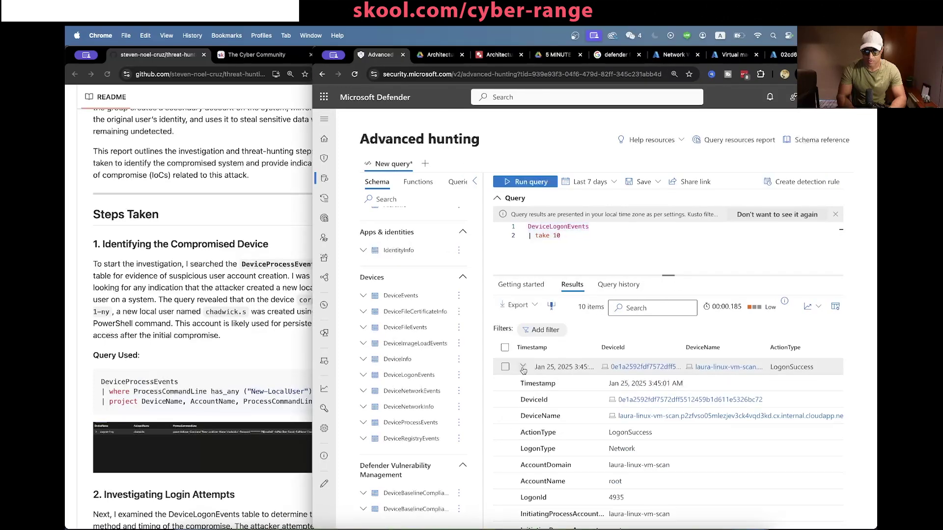
scroll(556, 422, "down", 5)
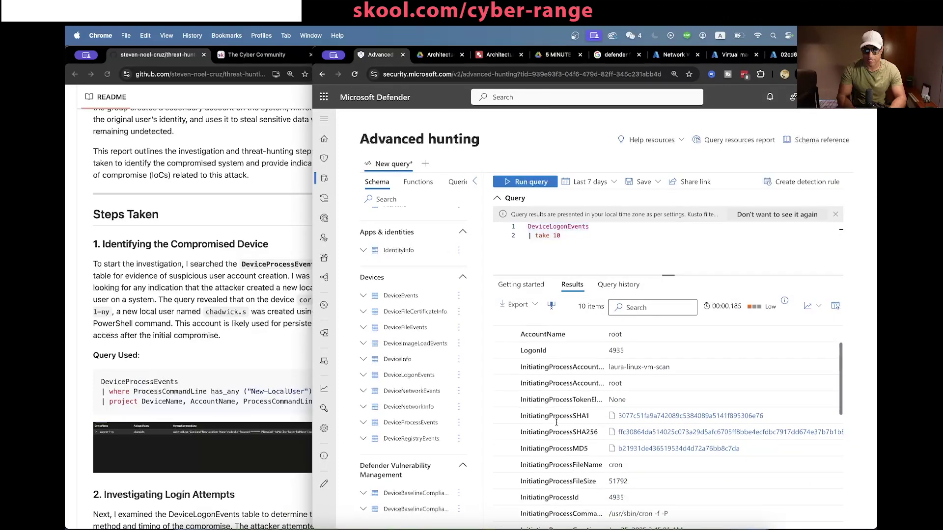
scroll(556, 422, "down", 6)
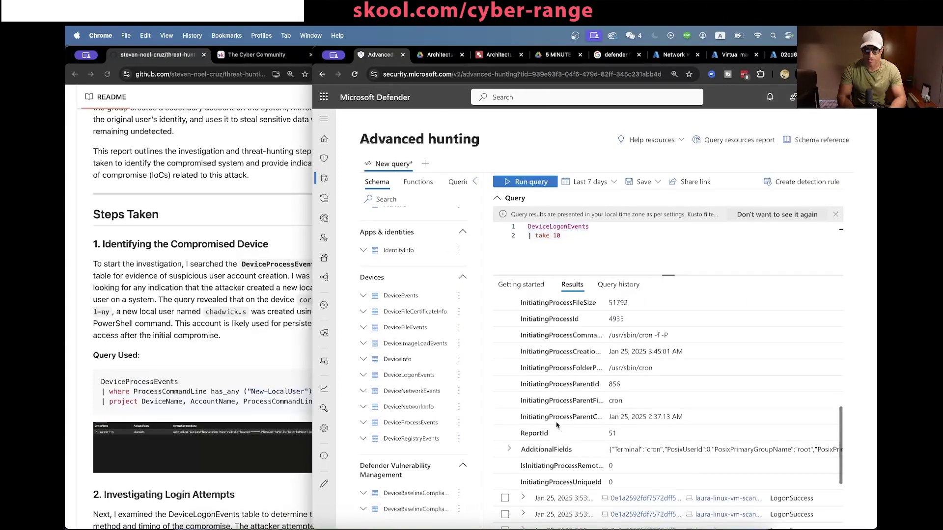
scroll(556, 425, "up", 10)
left_click(290, 293)
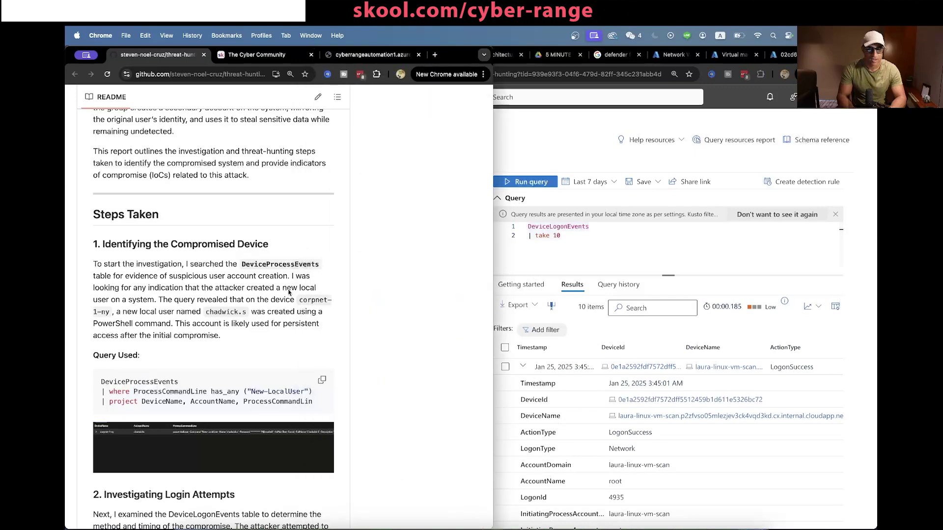
triple_click(290, 264)
left_click(284, 276)
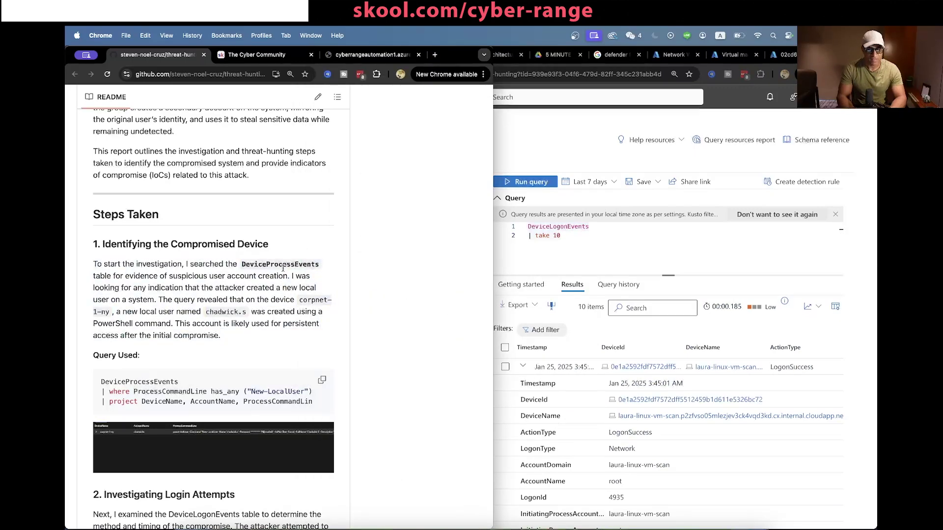
double_click(284, 265)
key("ctrl+c")
Step: Replace the query with 'DeviceProcessEvents | take 10', run it, and widen the Defender window
left_click(582, 244)
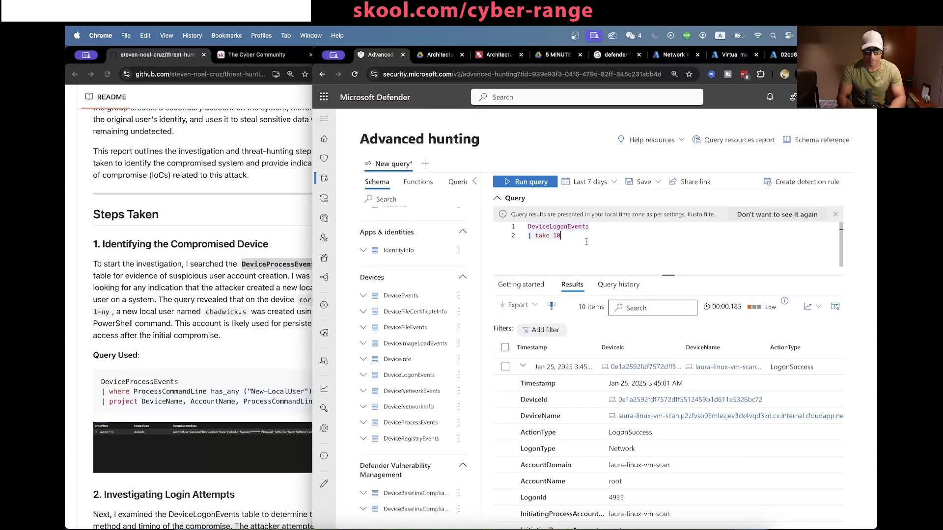
key("ctrl+a")
key("ctrl+v")
key("Return")
type("|")
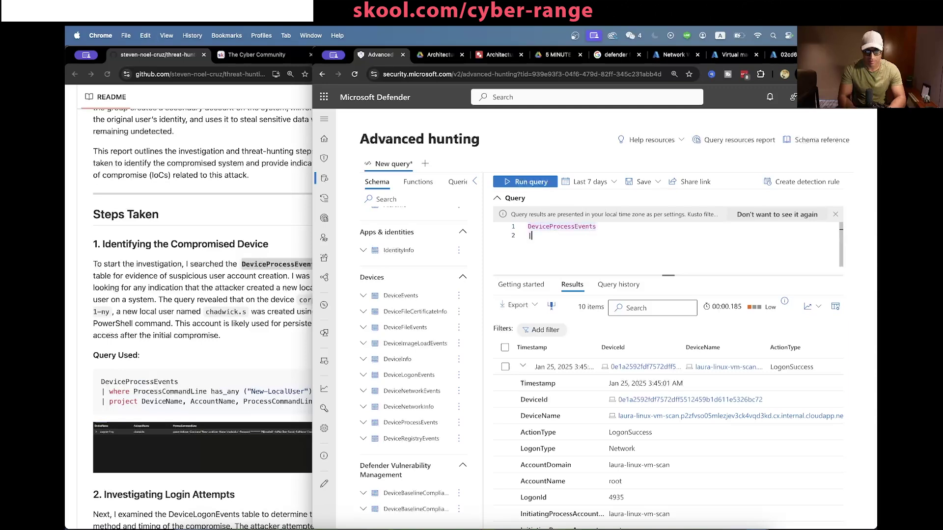
type(" take 10")
key("shift+Return")
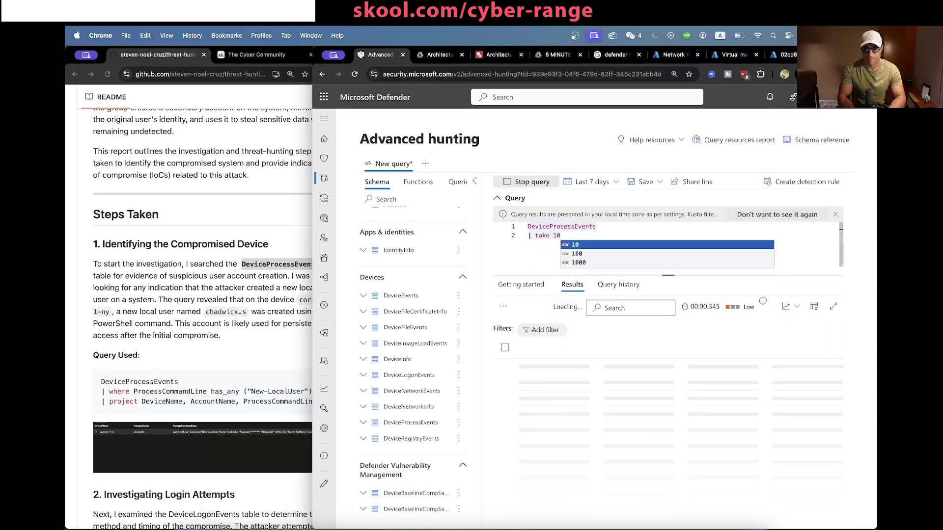
left_click(254, 290)
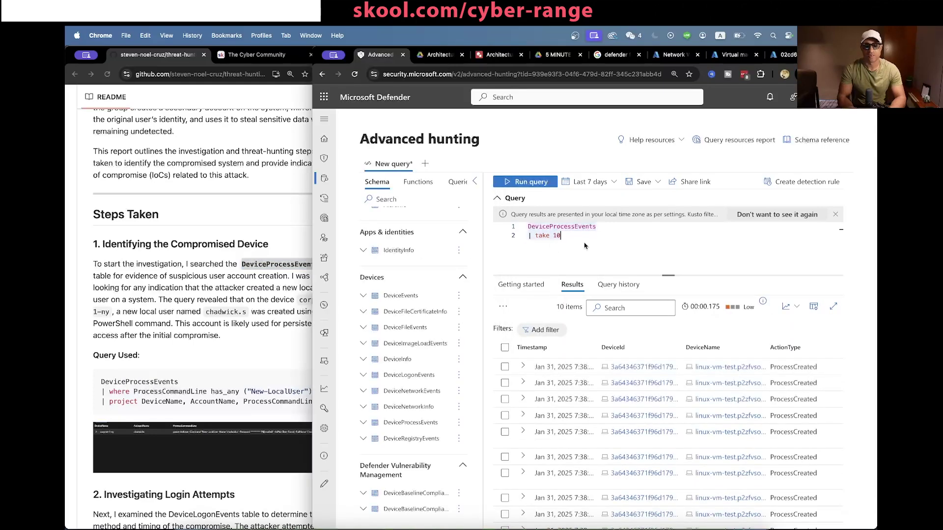
left_click(506, 252)
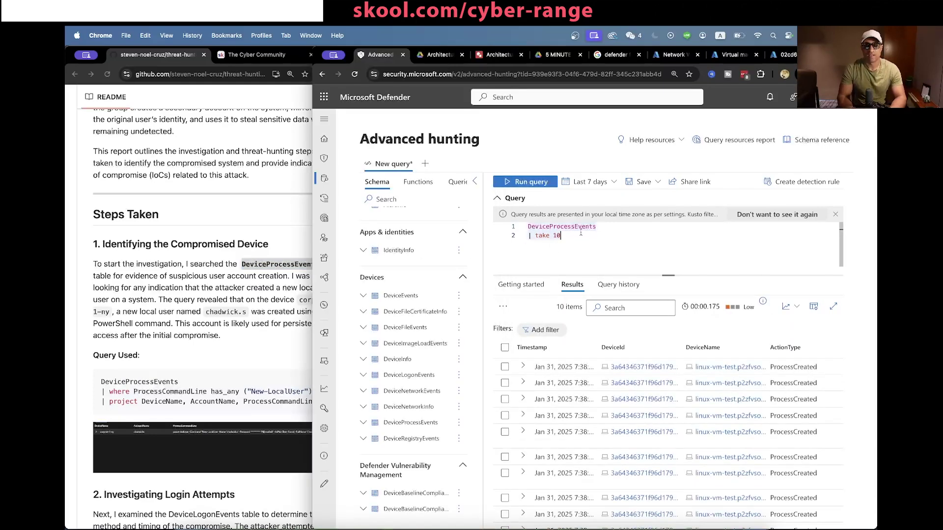
left_click_drag(312, 158, 205, 158)
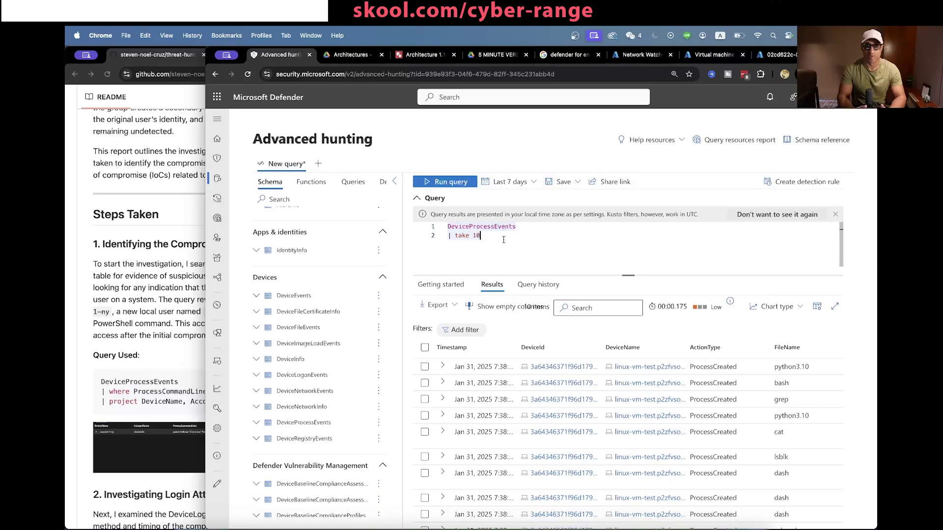
left_click(482, 247)
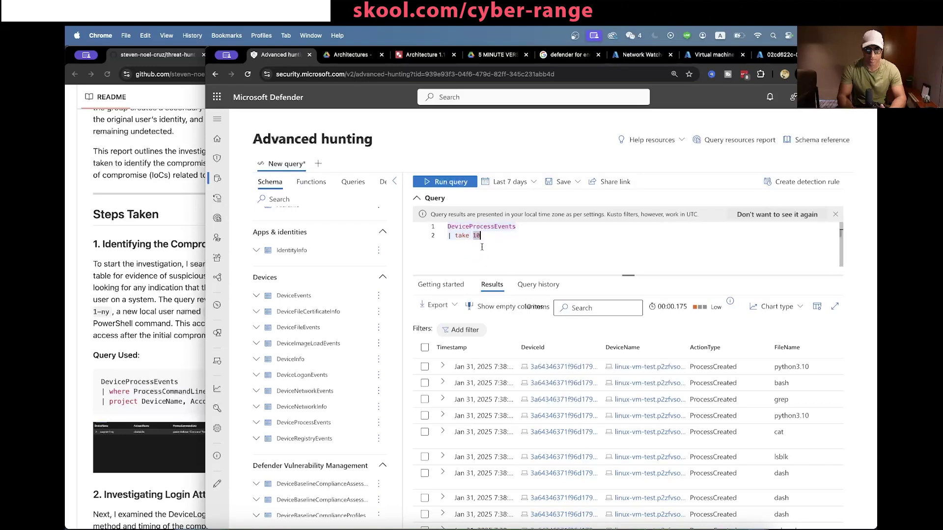
left_click_drag(499, 246, 447, 236)
left_click(489, 240)
left_click(192, 305)
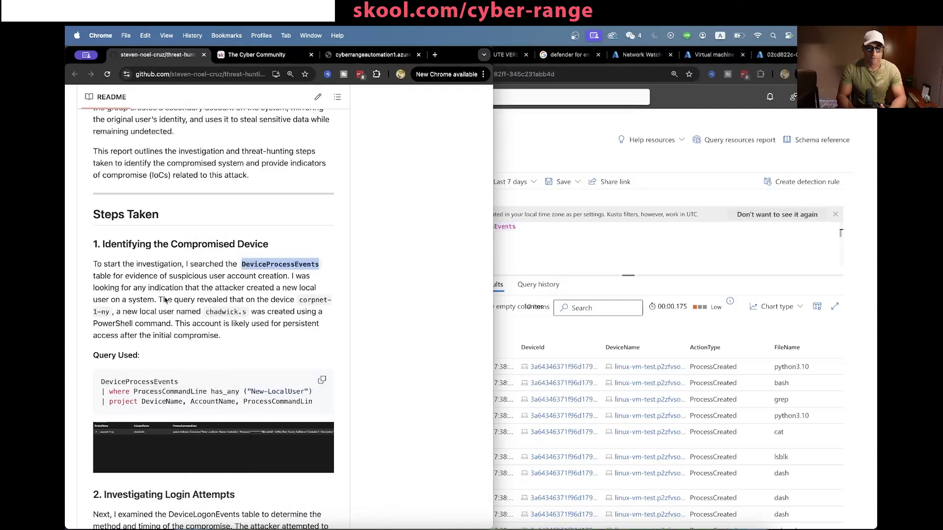
key("super+grave")
key("super+grave")
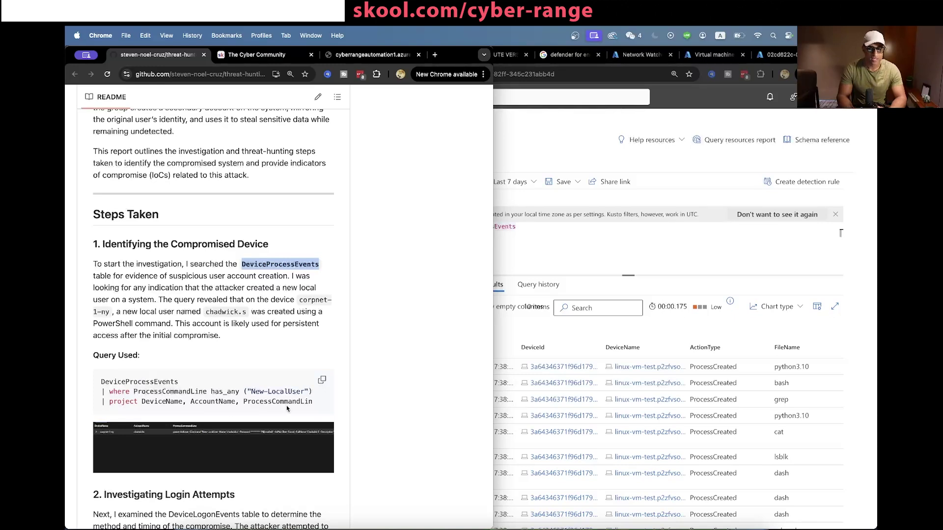
left_click_drag(317, 406, 131, 372)
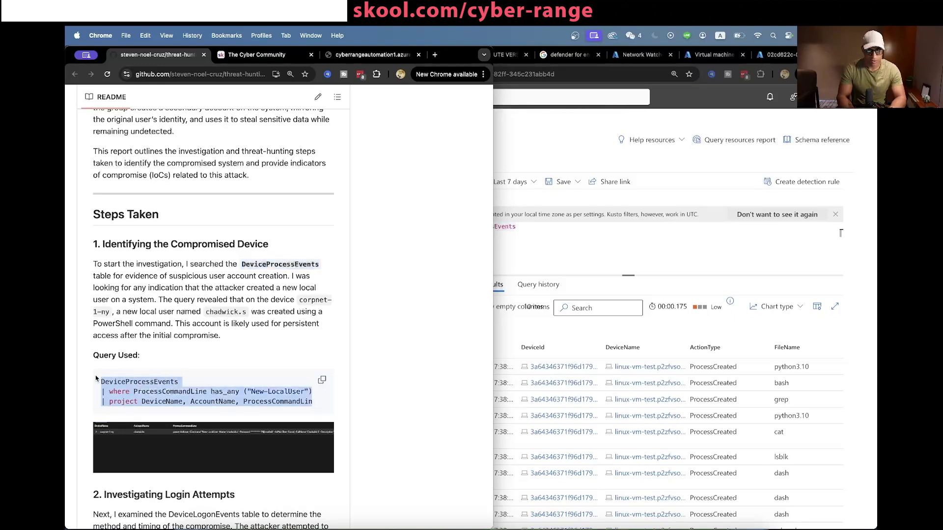
double_click(286, 391)
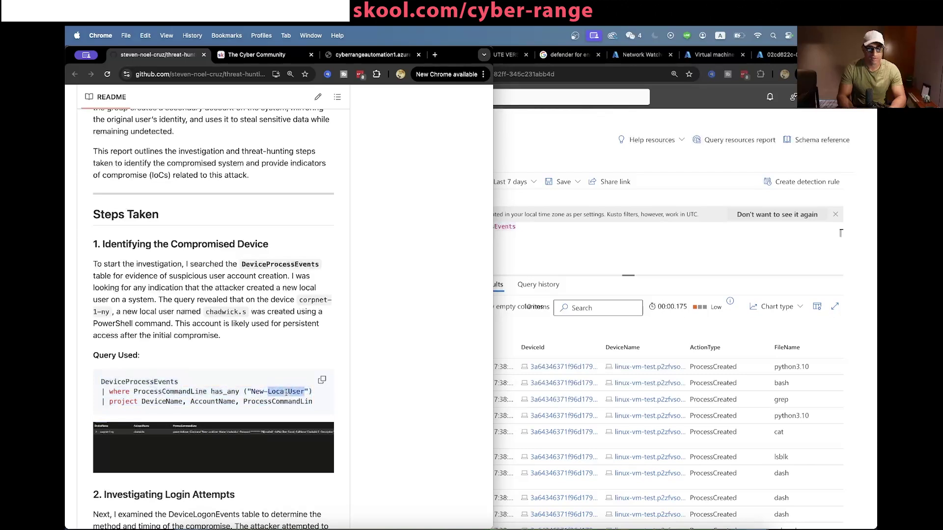
left_click_drag(286, 392, 254, 391)
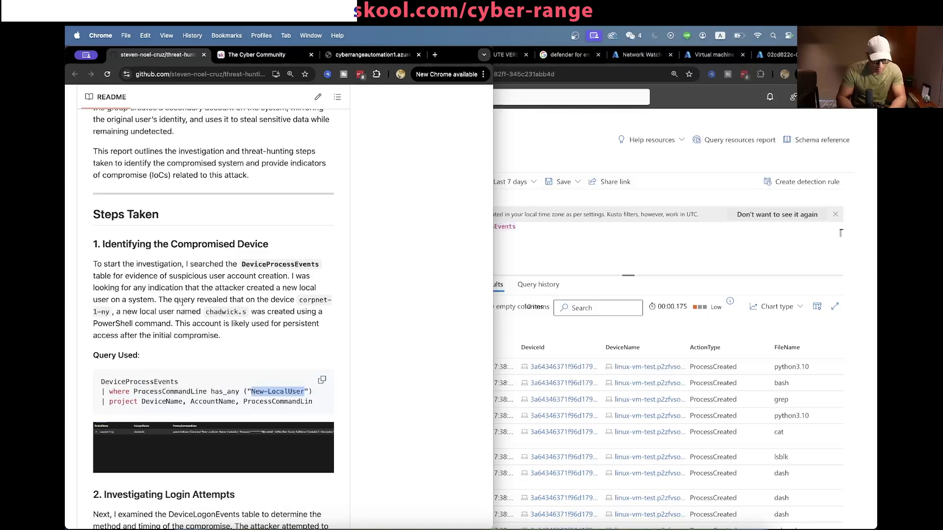
left_click_drag(158, 300, 276, 332)
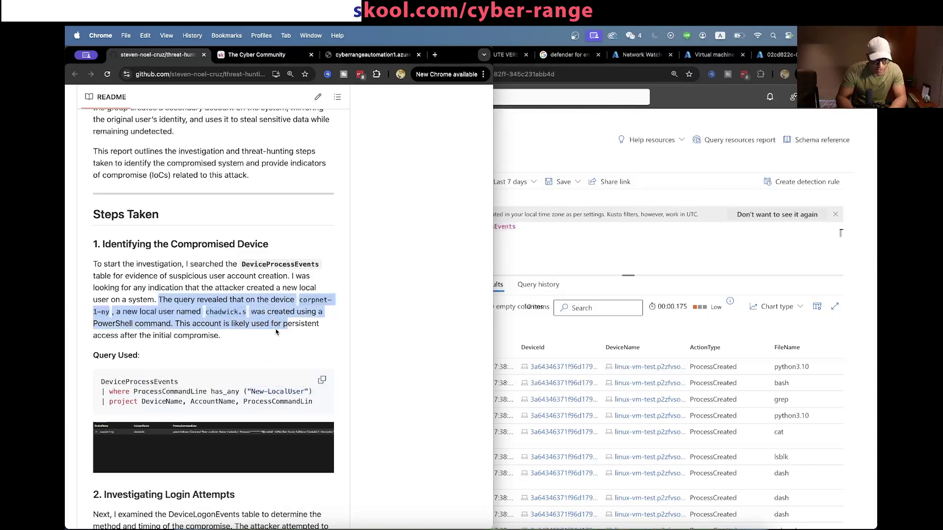
left_click(219, 328)
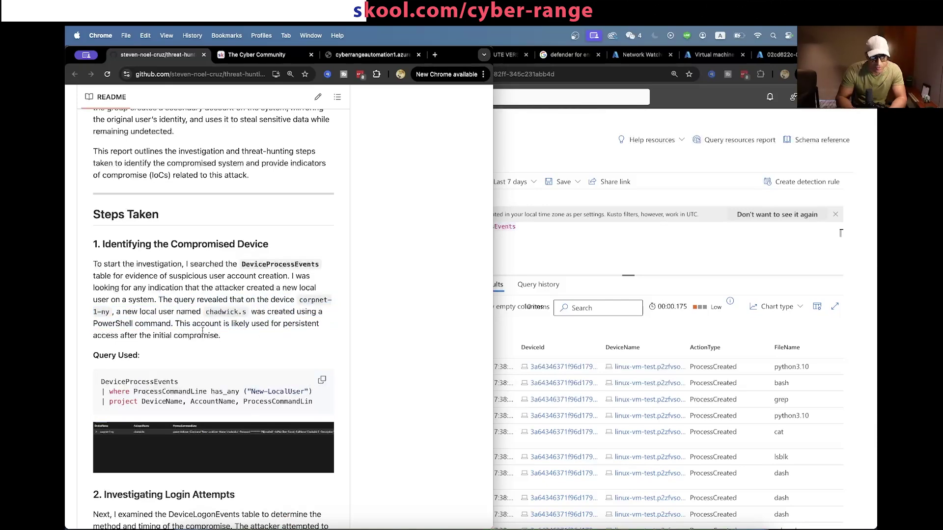
Step: Paste the report's three-line New-LocalUser query into Advanced hunting and run it
left_click(322, 380)
left_click(557, 240)
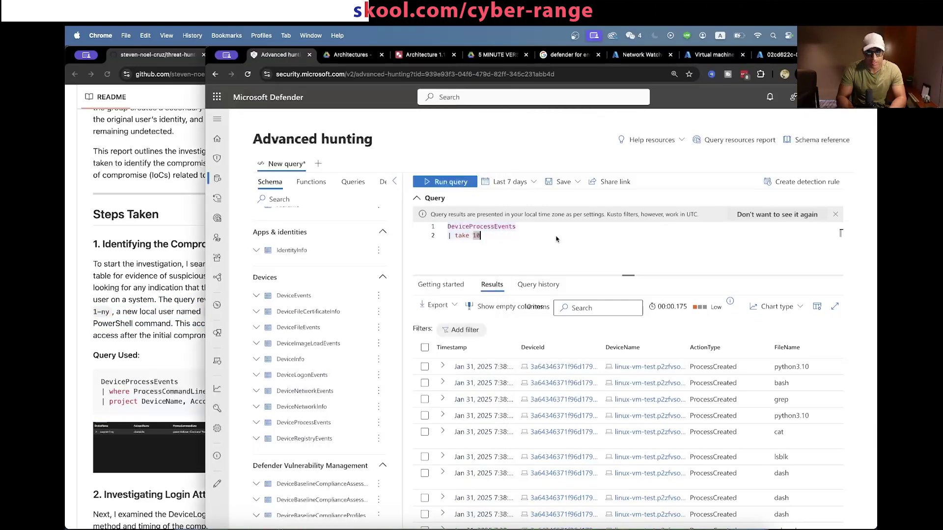
key("ctrl+a")
key("ctrl+v")
key("shift+Return")
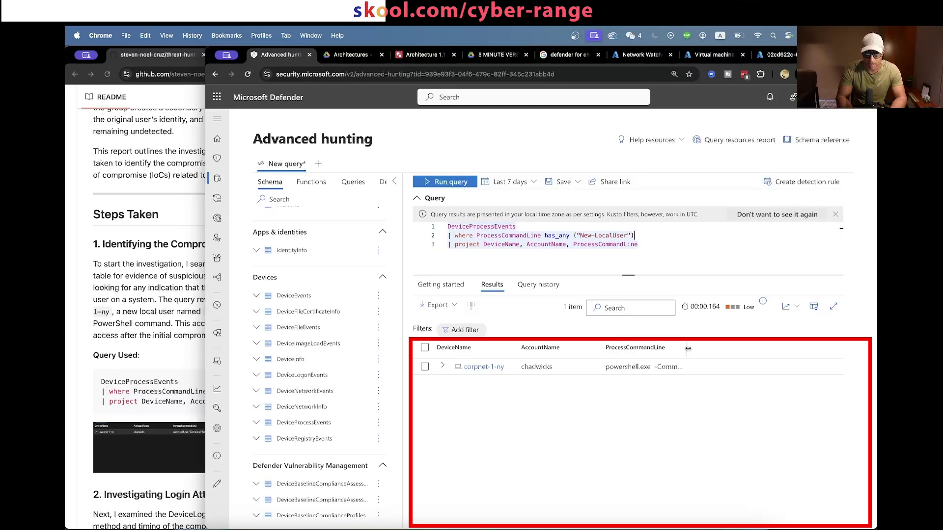
Step: Widen ProcessCommandLine, maximize Defender and expand the corpnet-1-ny result to read the full PowerShell command
left_click_drag(689, 348, 831, 348)
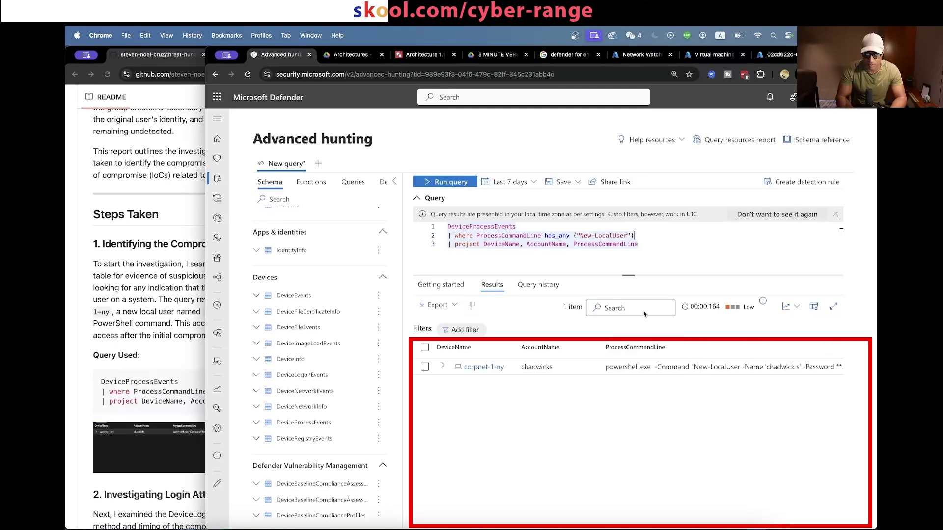
key("ctrl+alt+Return")
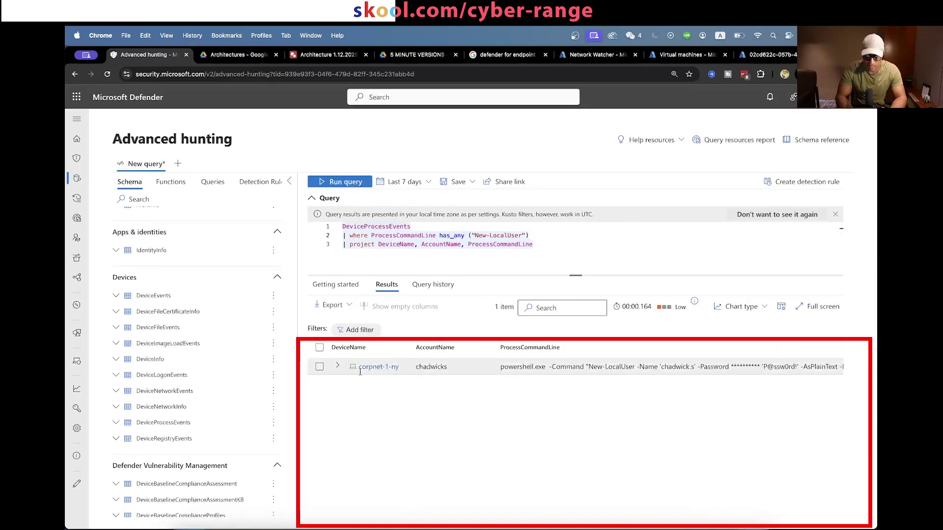
left_click(336, 368)
scroll(403, 415, "right", 2)
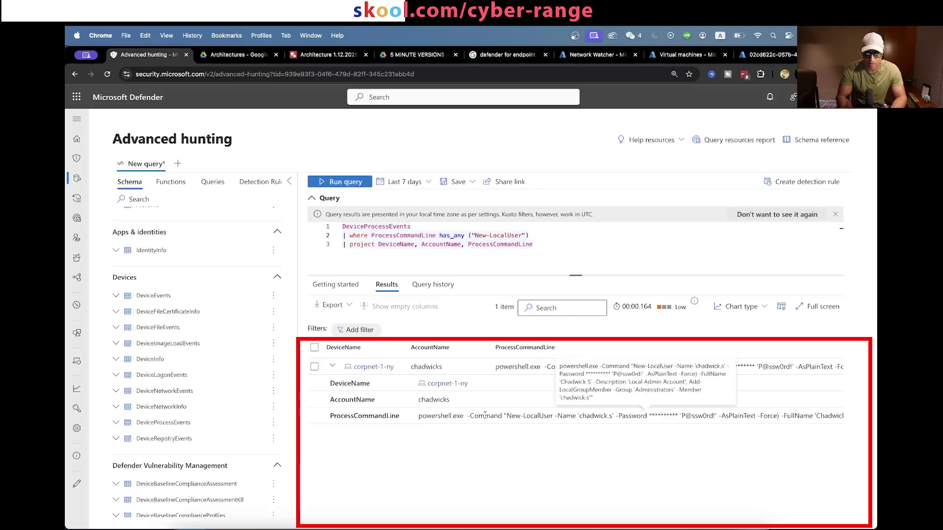
scroll(486, 412, "right", 5)
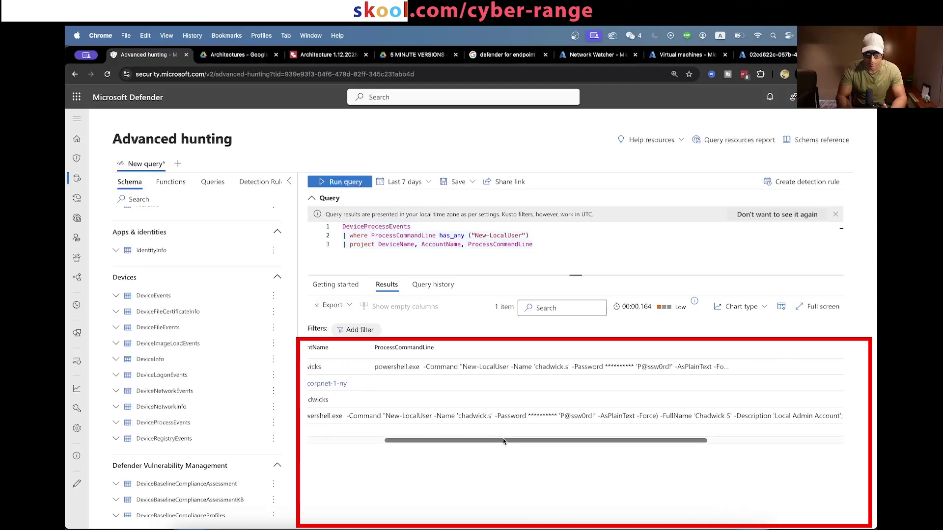
left_click_drag(502, 440, 599, 442)
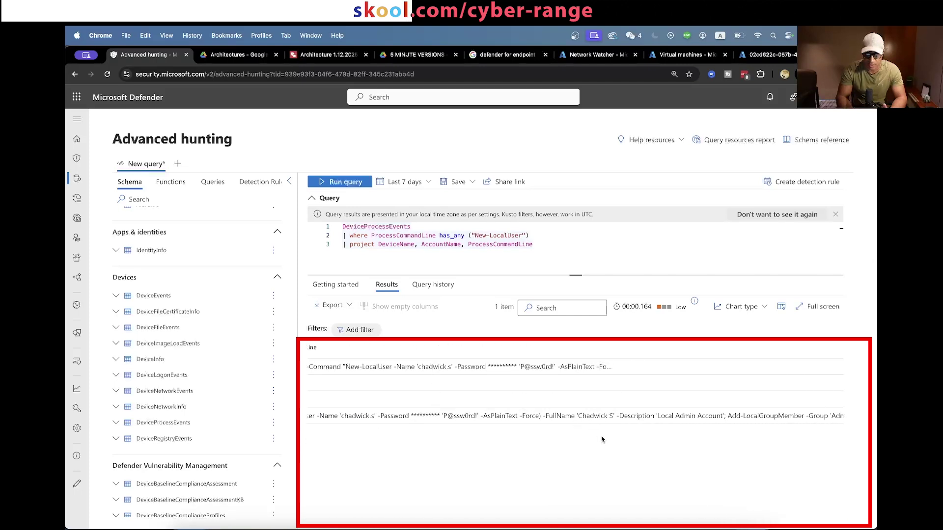
scroll(603, 439, "right", 5)
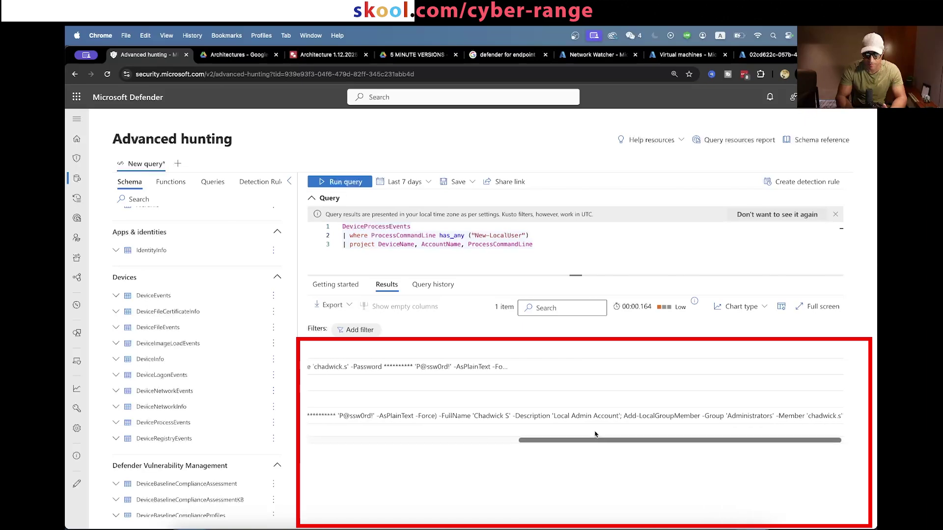
scroll(595, 434, "right", 2)
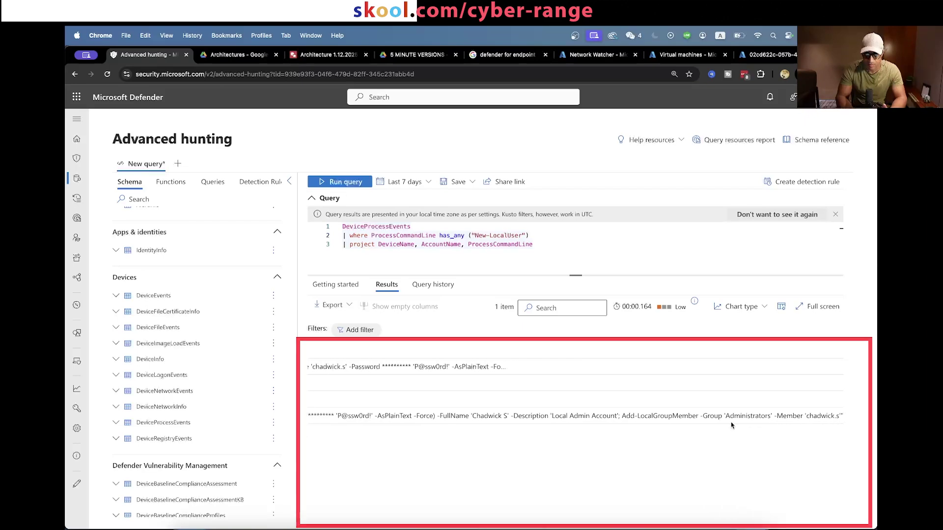
scroll(652, 400, "left", 10)
Step: Review the scenario's compromised-host question and its answer-format URL line
left_click_drag(67, 300, 446, 286)
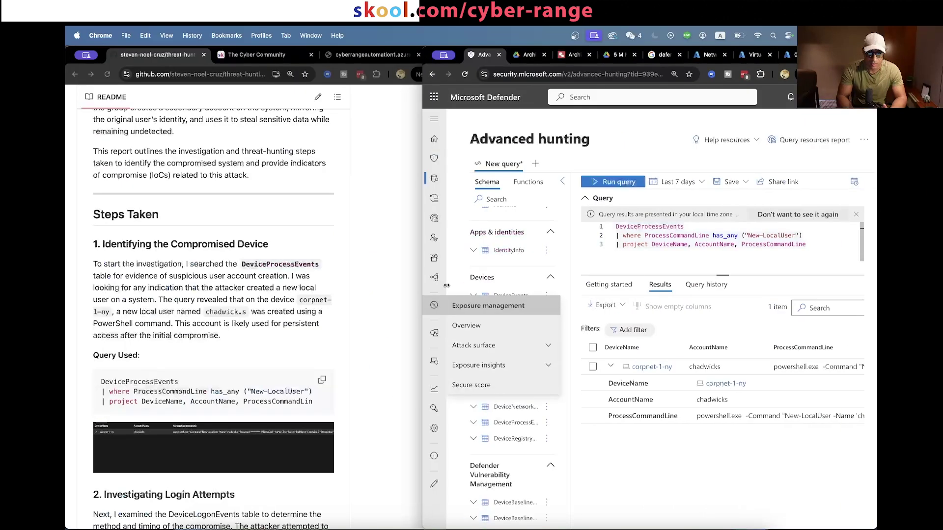
left_click(372, 54)
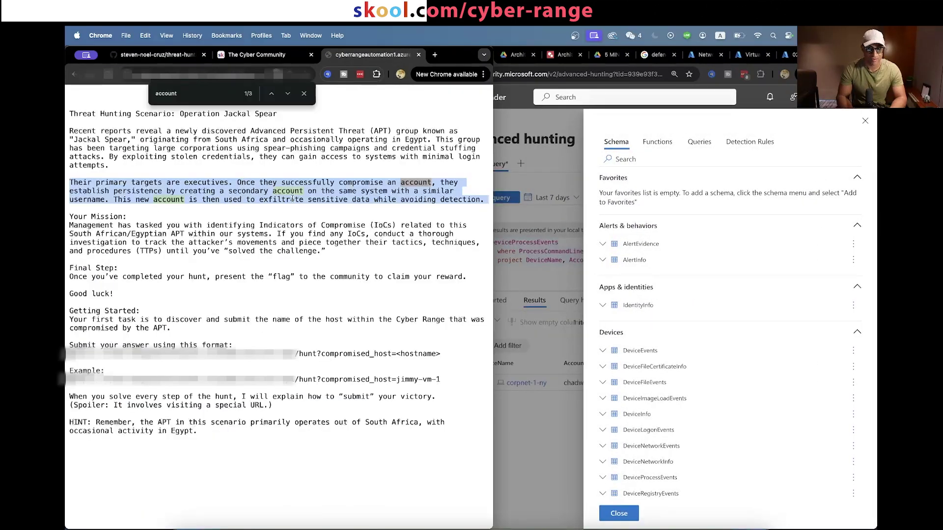
left_click(162, 55)
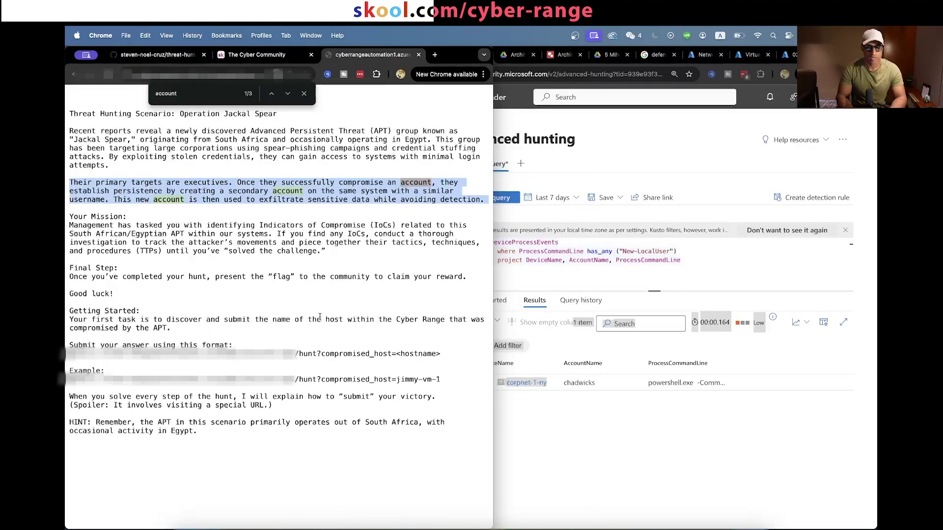
left_click_drag(320, 318, 470, 320)
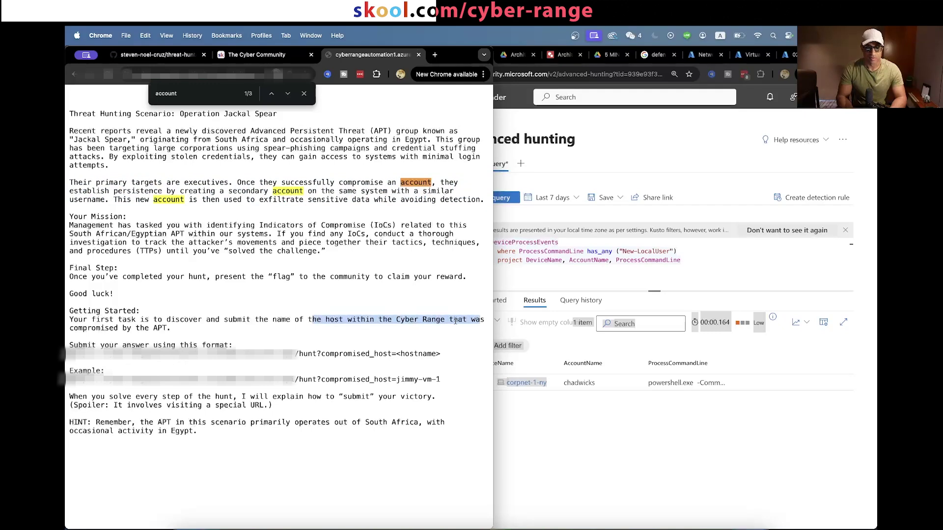
left_click_drag(441, 354, 66, 352)
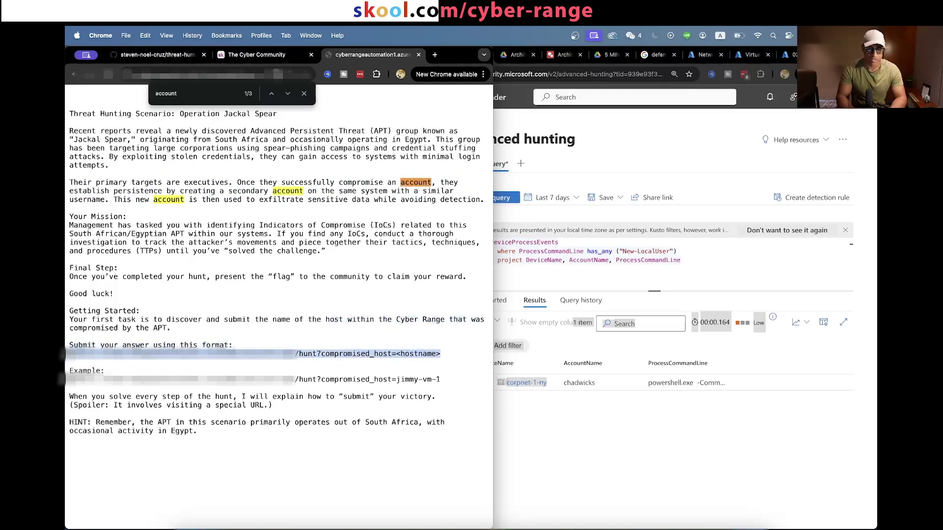
left_click_drag(452, 356, 64, 354)
left_click(435, 356)
Step: Submit the compromised-host answer URL in a new tab and confirm the CORRECT response
key("super+t")
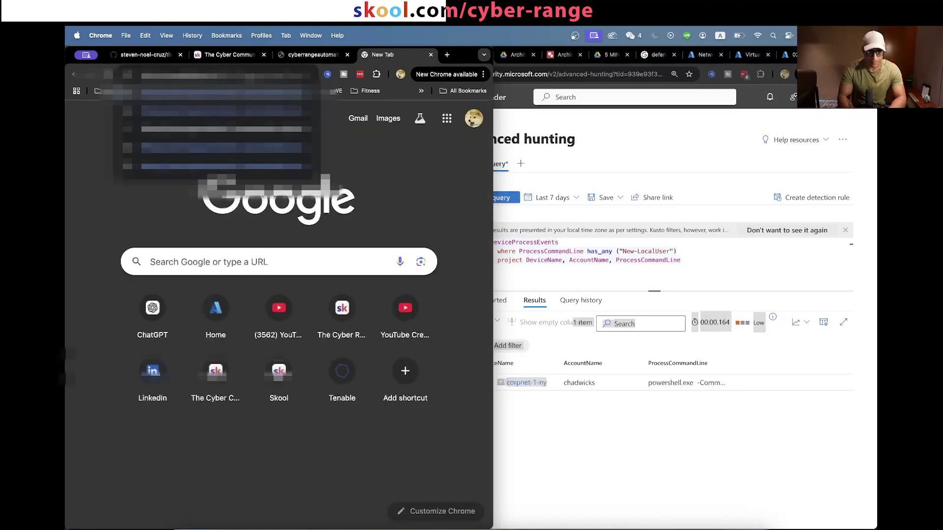
key("super+v")
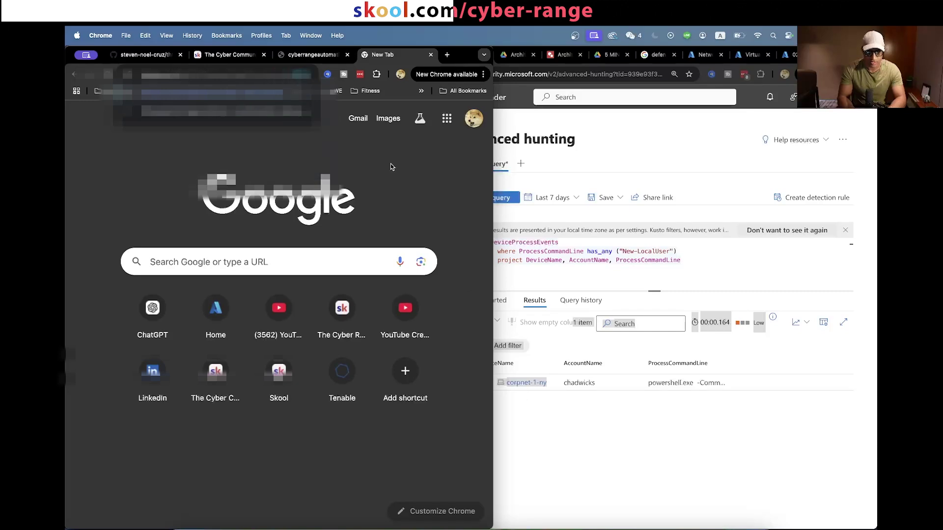
key("Return")
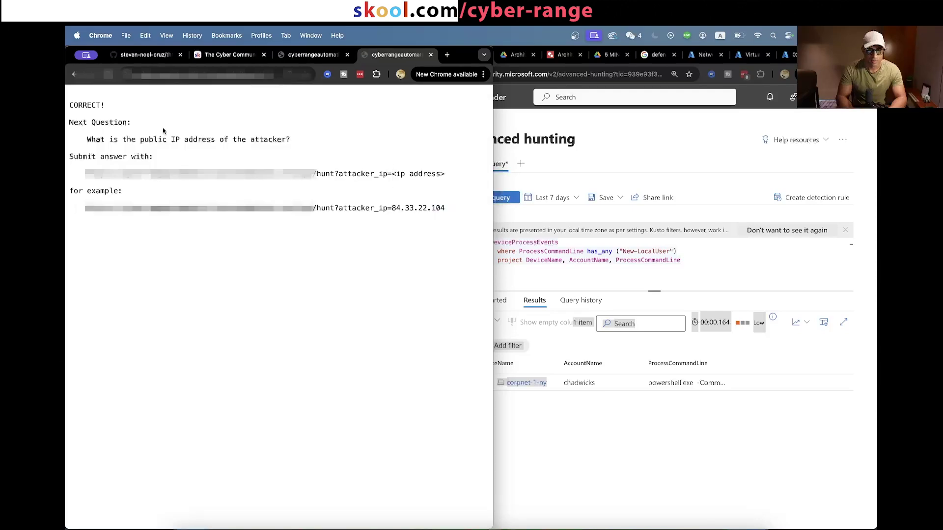
double_click(97, 105)
left_click(98, 107)
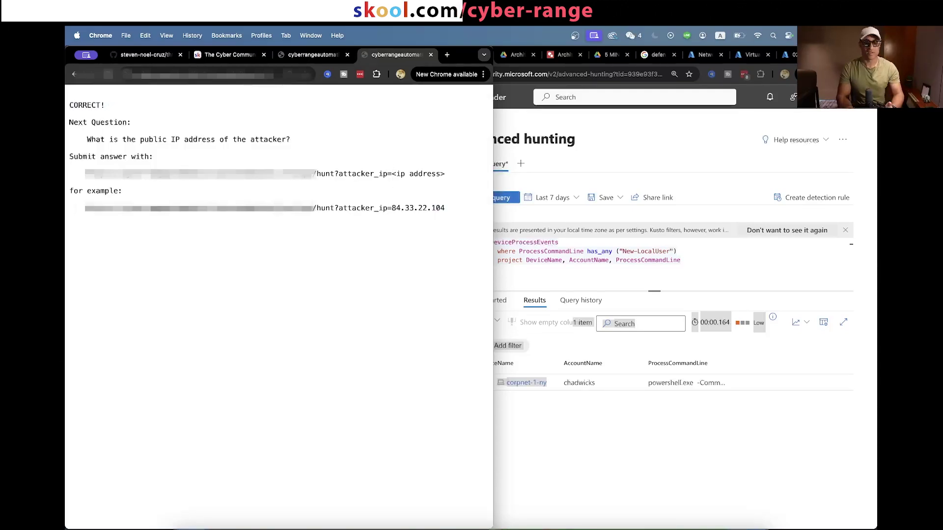
Step: Return to the GitHub report and read its Investigating Login Attempts section
left_click(150, 55)
scroll(259, 313, "down", 5)
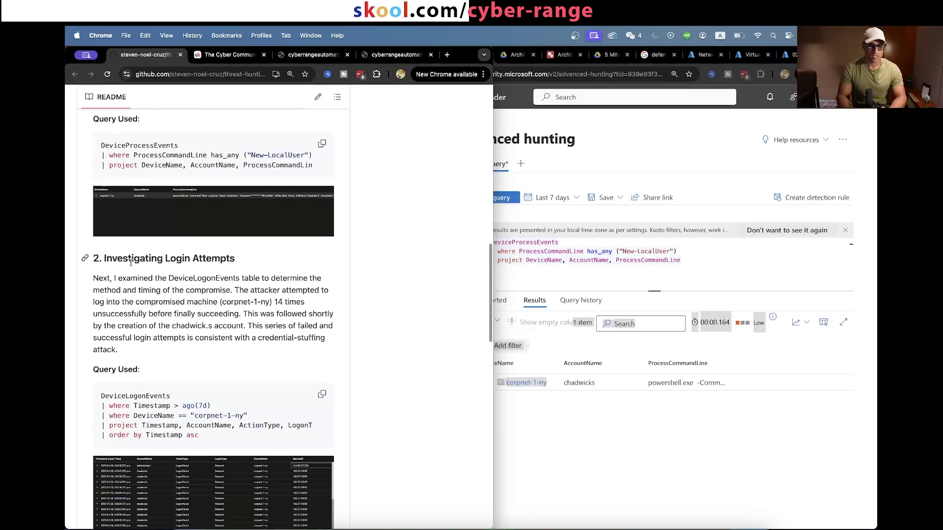
left_click_drag(97, 258, 247, 339)
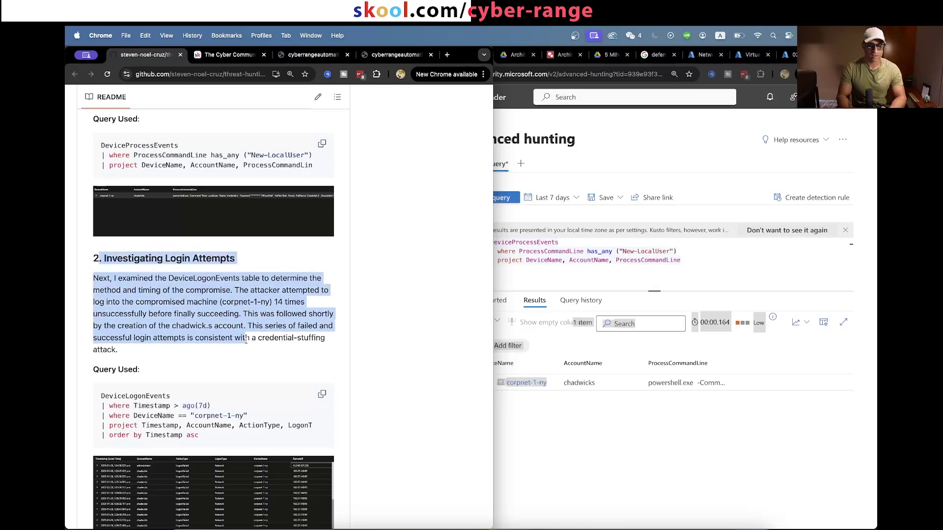
scroll(246, 341, "down", 1)
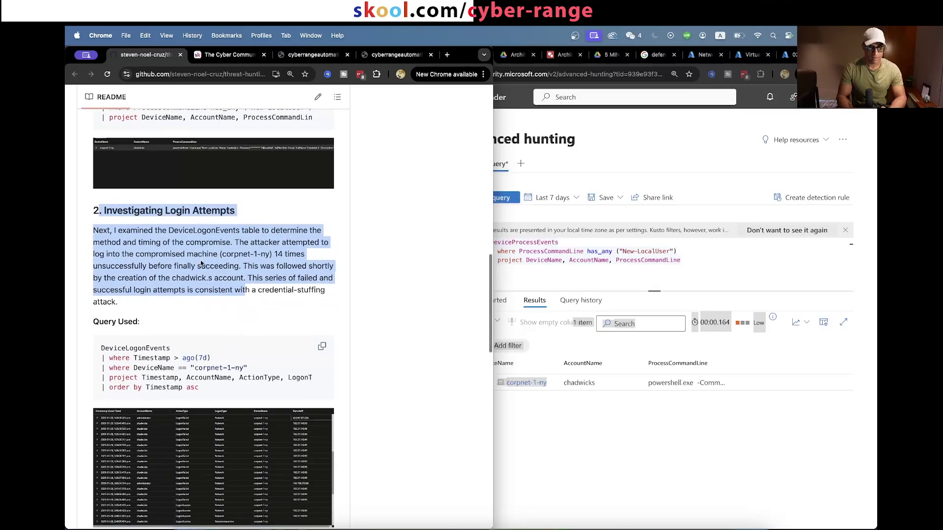
left_click(201, 265)
scroll(212, 316, "down", 1)
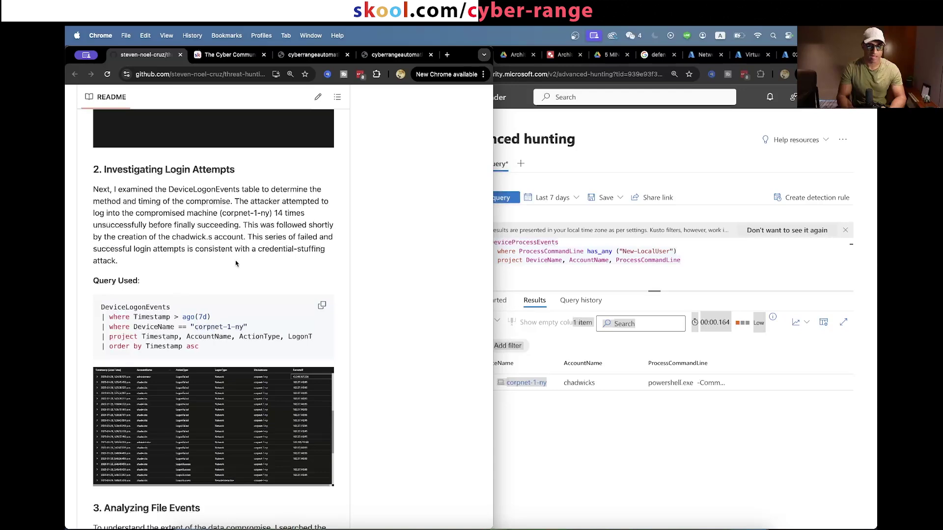
triple_click(108, 190)
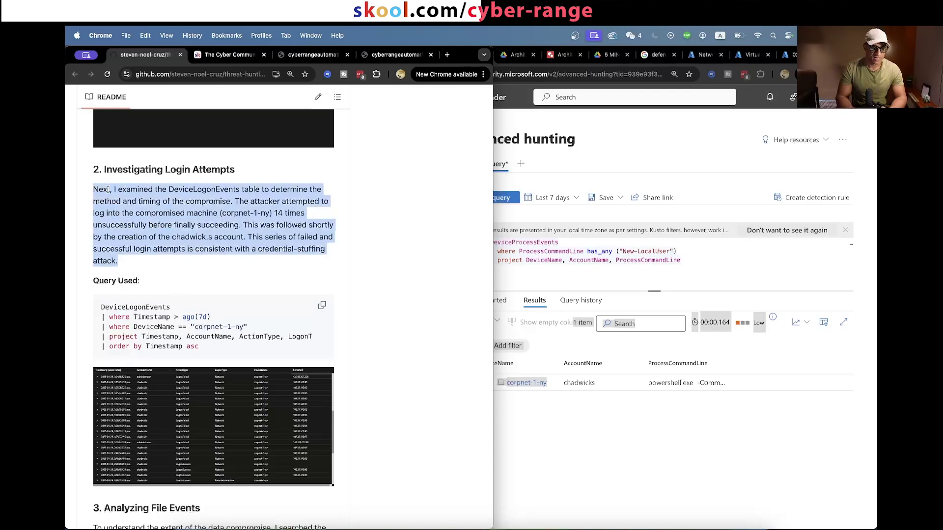
left_click(129, 202)
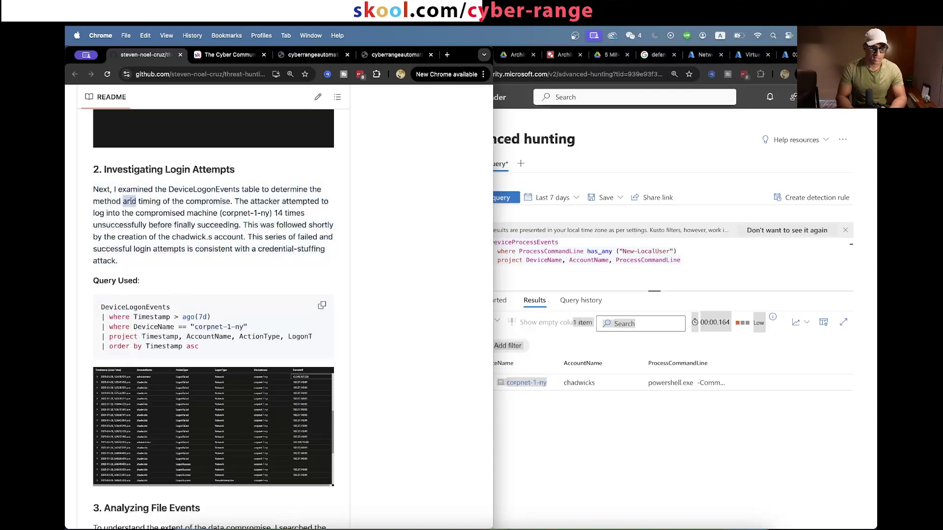
Step: Note the claim of 14 login attempts on corpnet-1-ny and select the DeviceLogonEvents query code
double_click(204, 190)
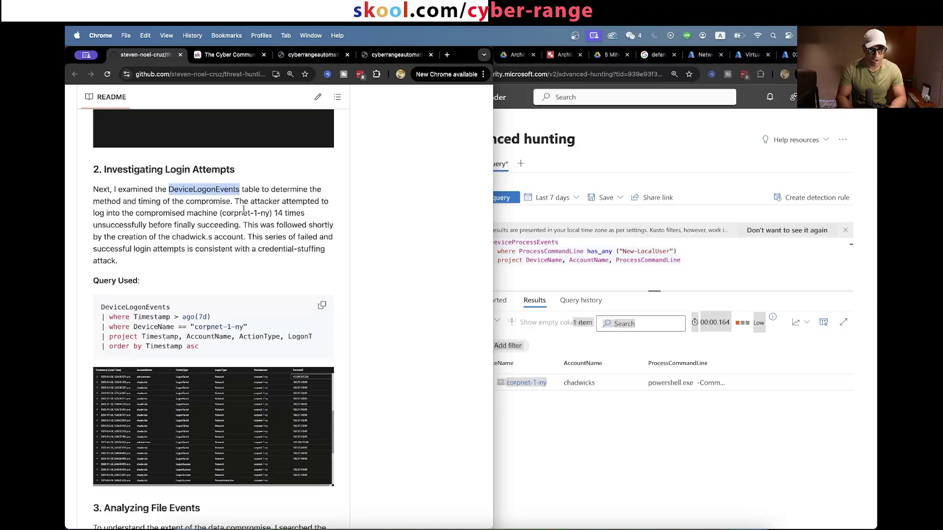
left_click_drag(237, 201, 316, 212)
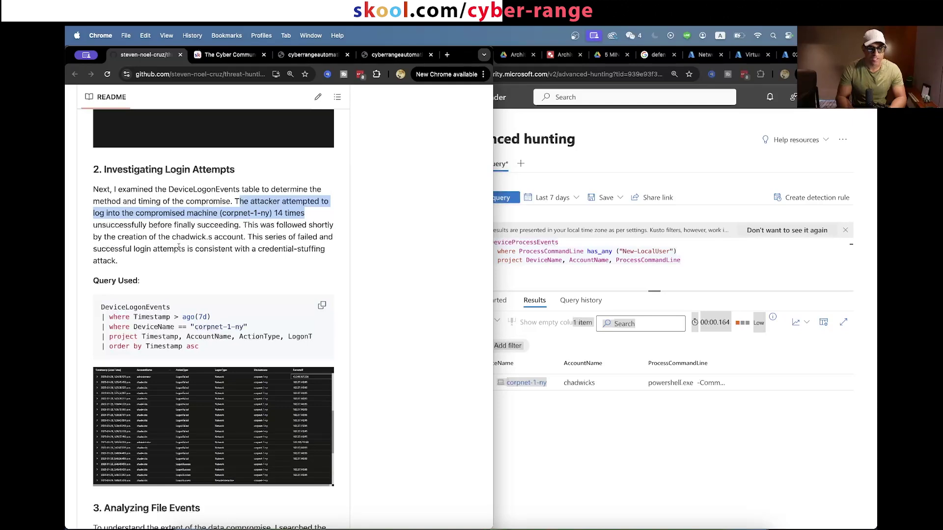
left_click(256, 238)
scroll(207, 167, "up", 3)
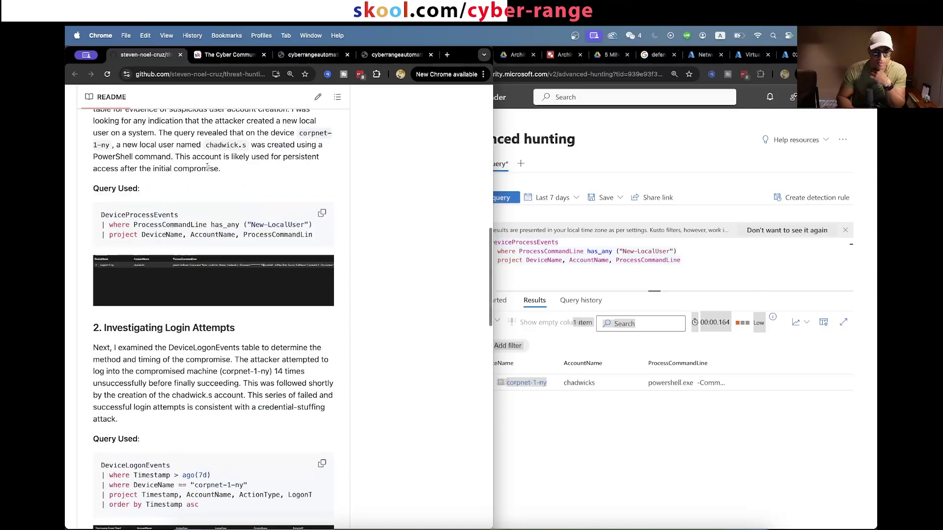
scroll(207, 168, "down", 3)
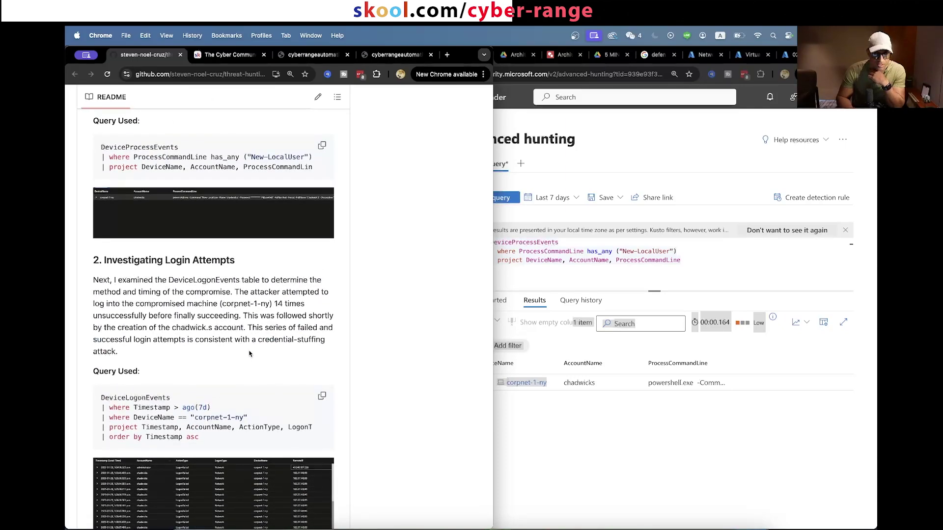
scroll(231, 363, "down", 3)
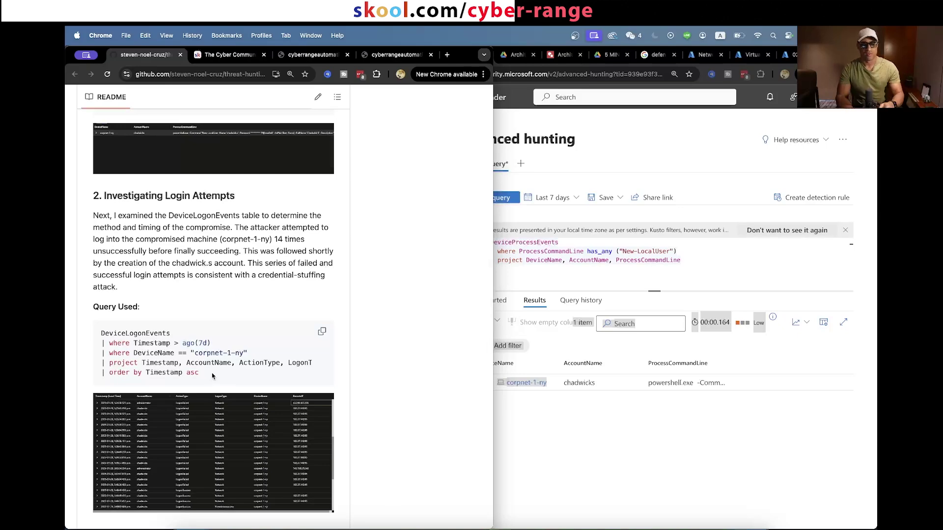
left_click_drag(211, 373, 101, 330)
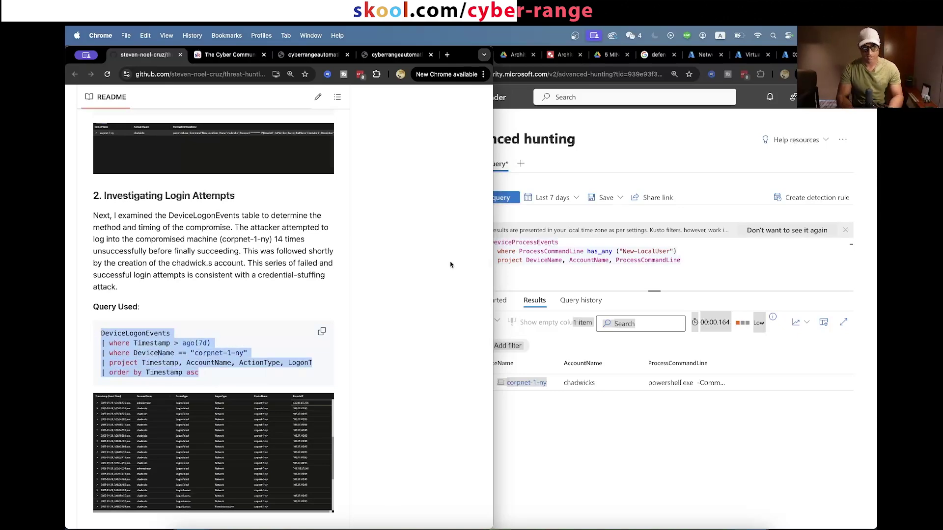
Step: Paste the report's DeviceLogonEvents query for corpnet-1-ny over the old query and run it
left_click(534, 260)
key("super+a")
type("DeviceLogonEvents | where Timestamp > ago(7d) | where DeviceName == \"corpnet-1-ny\" | project Timestamp, AccountName, ActionType, LogonType, DeviceName, RemoteIP | order by Timestamp asc")
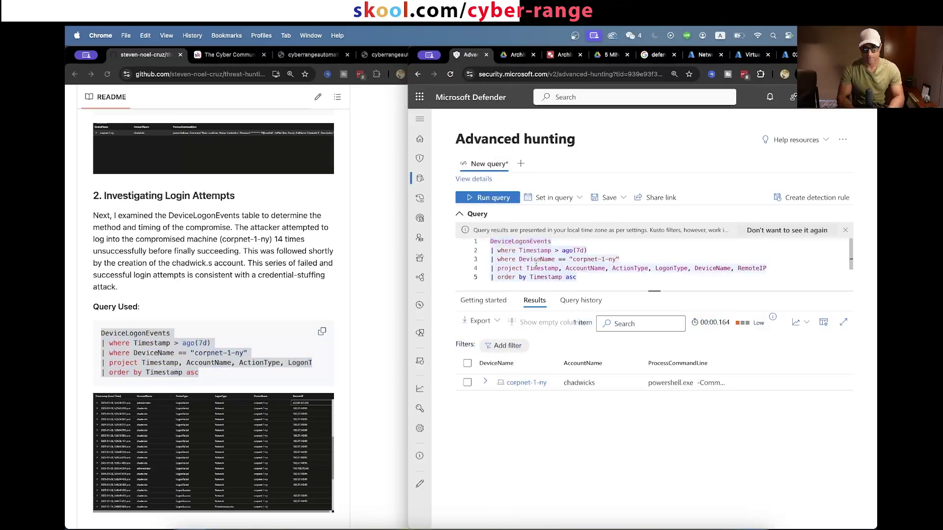
key("super+minus")
key("shift+Return")
scroll(586, 430, "down", 3)
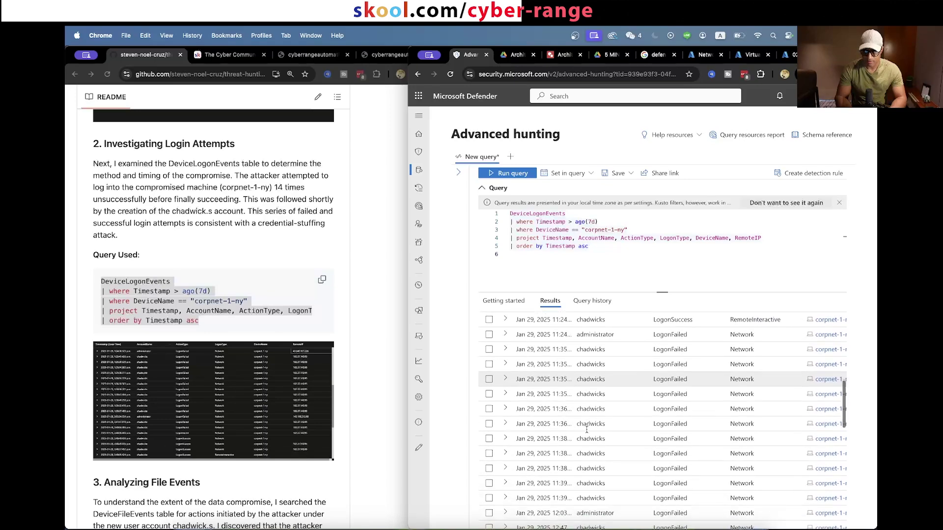
scroll(587, 430, "down", 2)
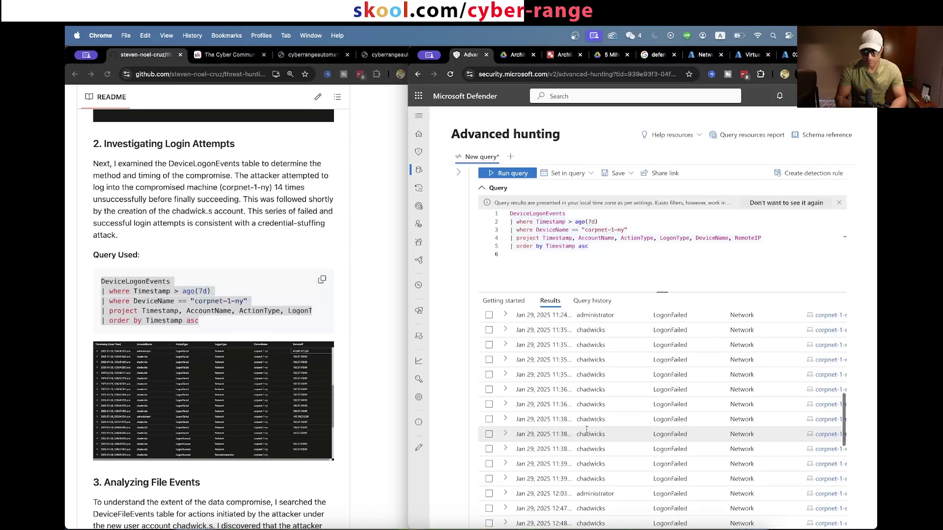
scroll(587, 429, "up", 2)
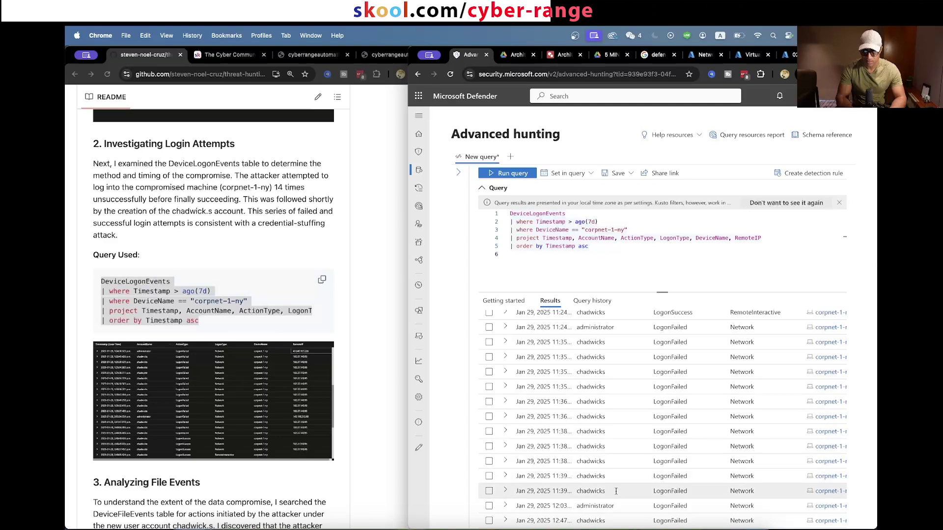
Step: Scroll the results and inspect a 12:48 LogonSuccess record following the failed attempts
scroll(615, 491, "down", 2)
scroll(614, 492, "down", 1)
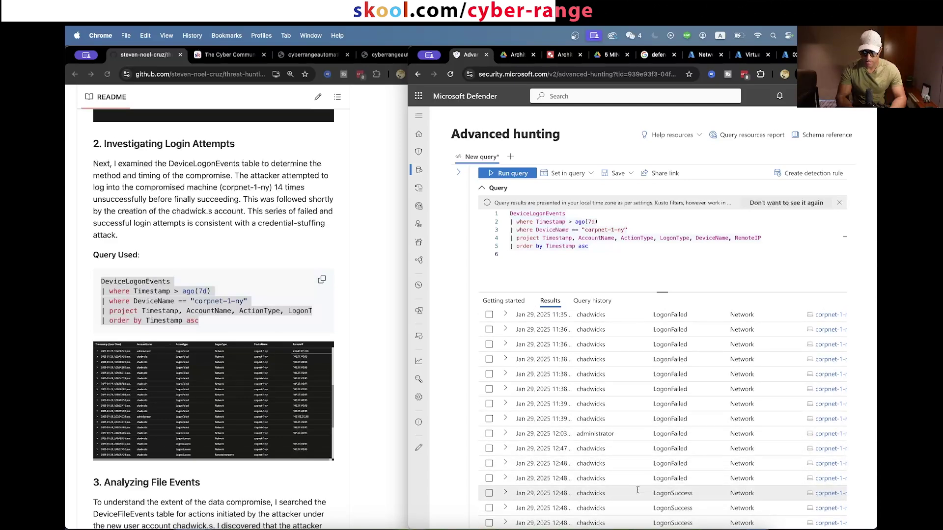
left_click(489, 493)
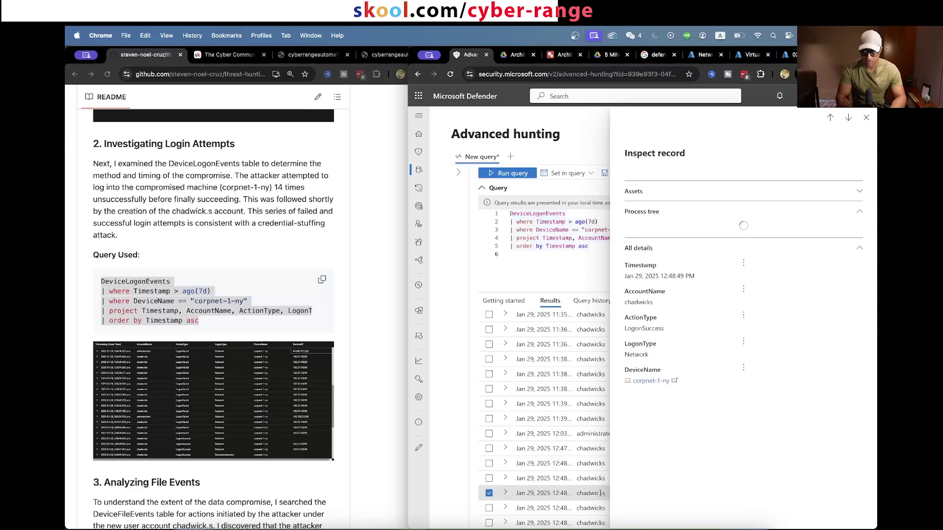
key("Escape")
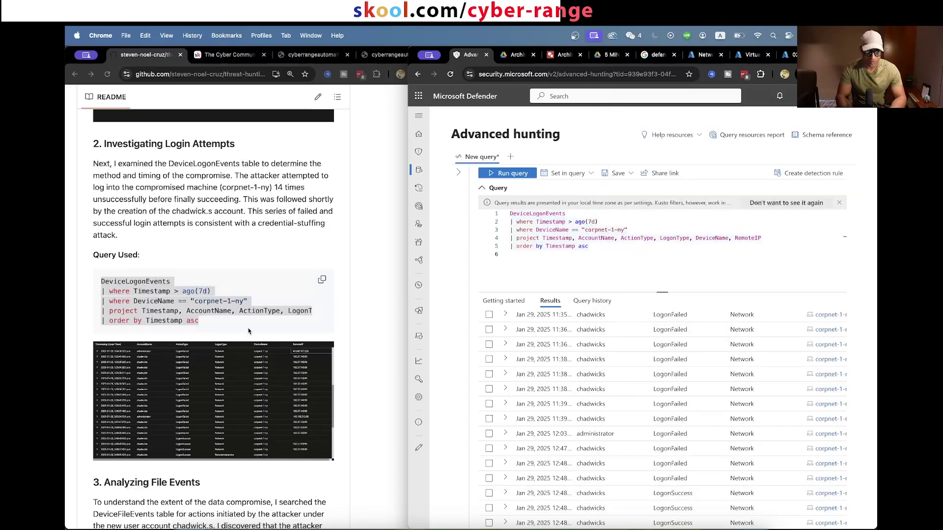
scroll(249, 331, "down", 6)
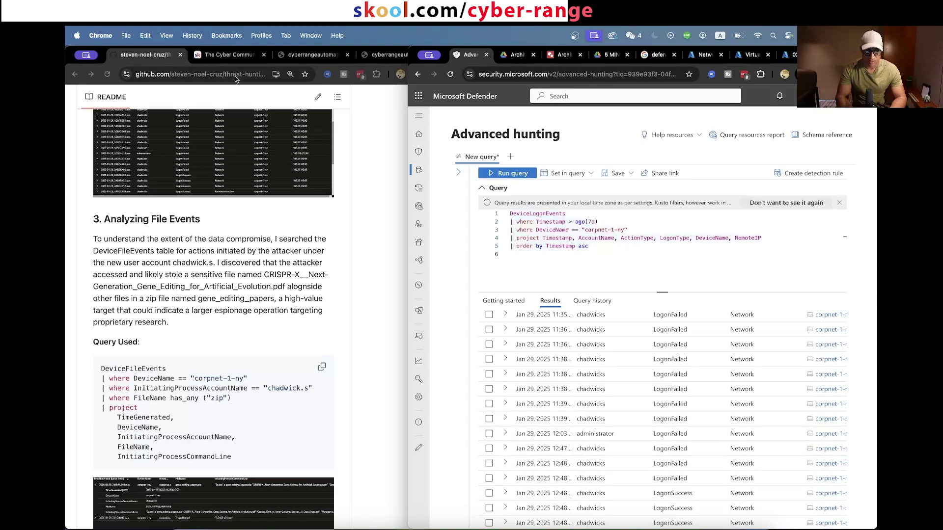
left_click(305, 55)
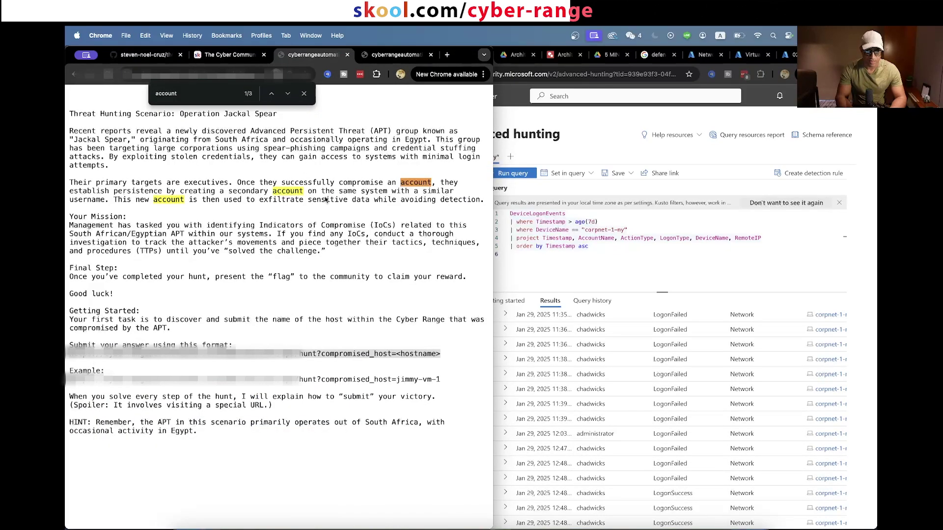
left_click(167, 58)
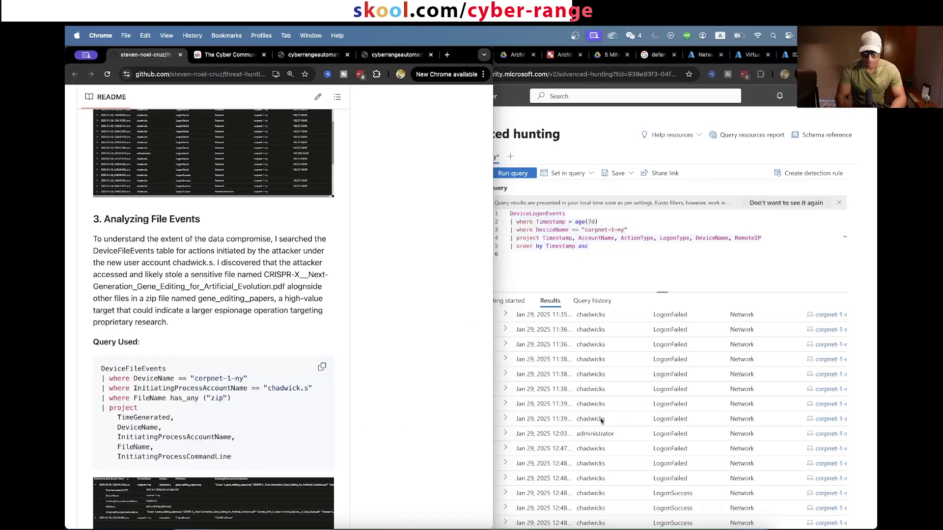
left_click(603, 437)
scroll(608, 489, "right", 5)
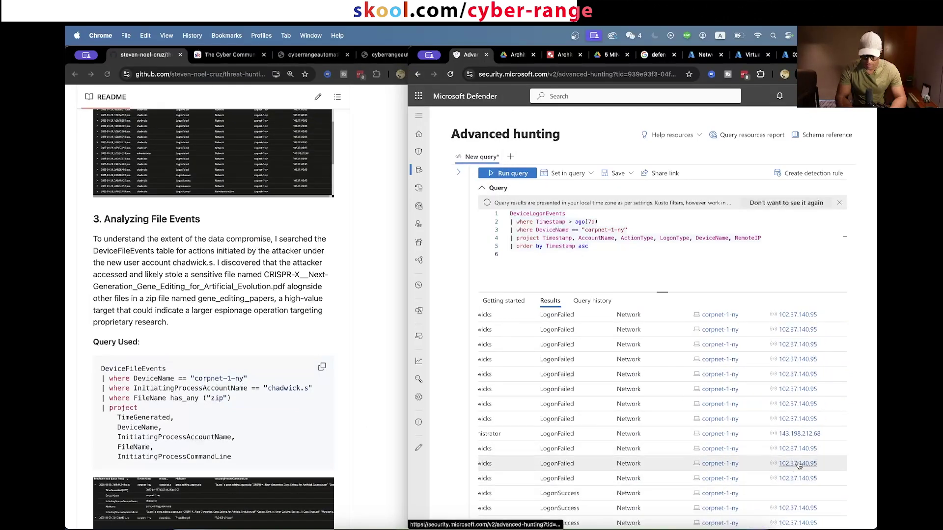
left_click(801, 482)
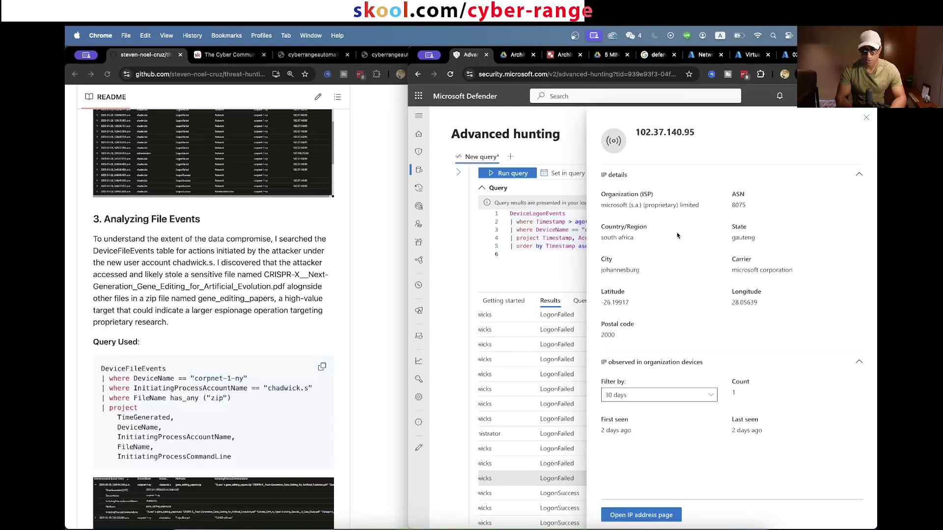
left_click_drag(676, 235, 600, 233)
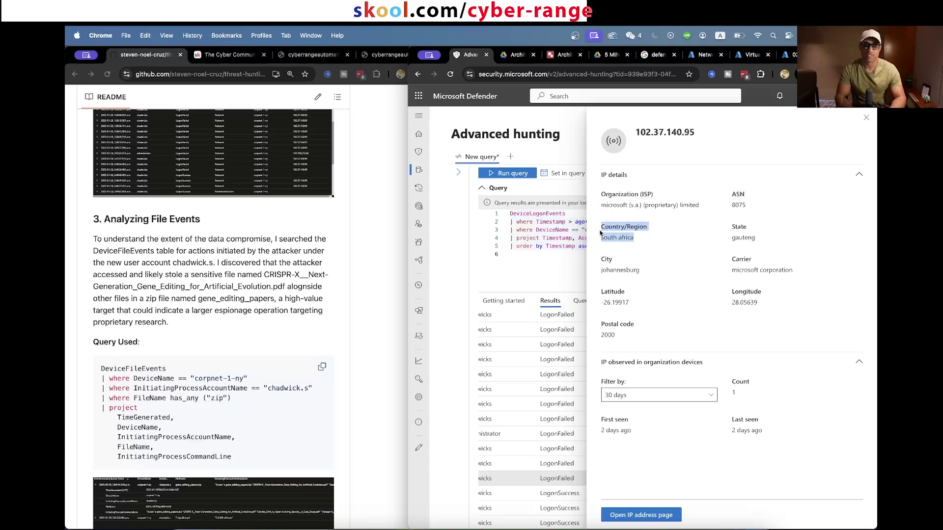
left_click(867, 117)
scroll(733, 319, "left", 5)
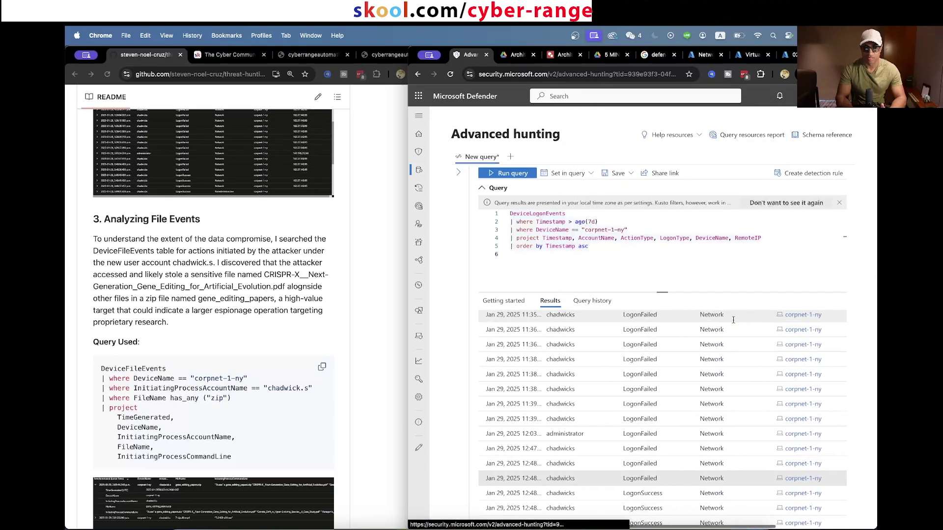
Step: Read section 3, marking the new account, CRISPR-X PDF and gene_editing_papers zip, then select the DeviceFileEvents query
scroll(245, 283, "down", 3)
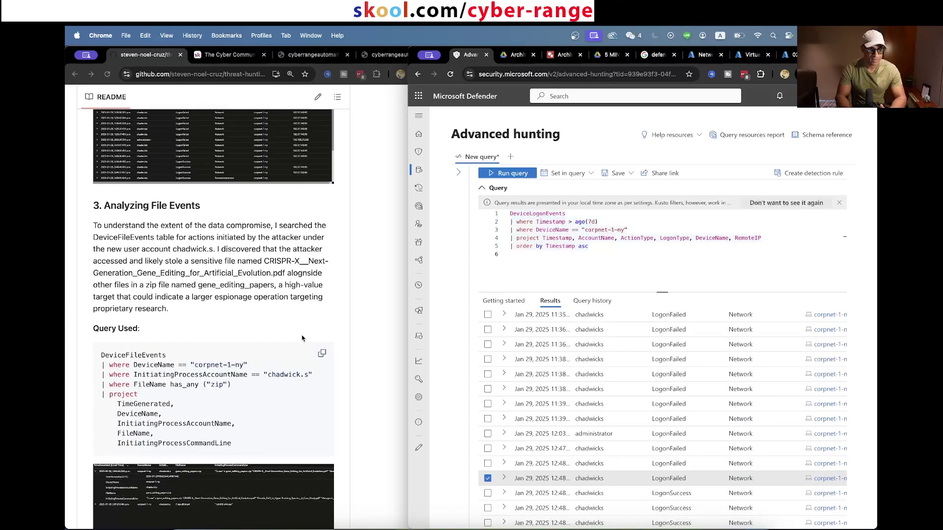
left_click(125, 209)
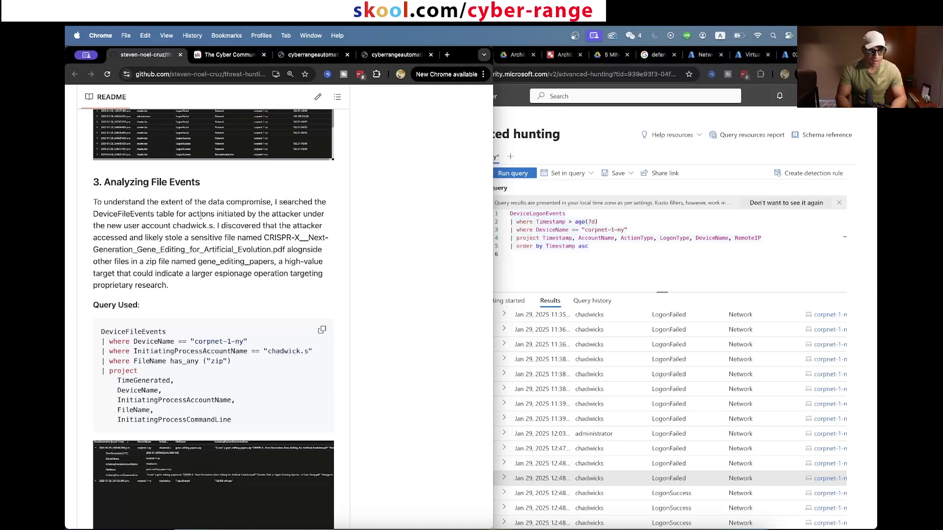
left_click_drag(214, 227, 185, 226)
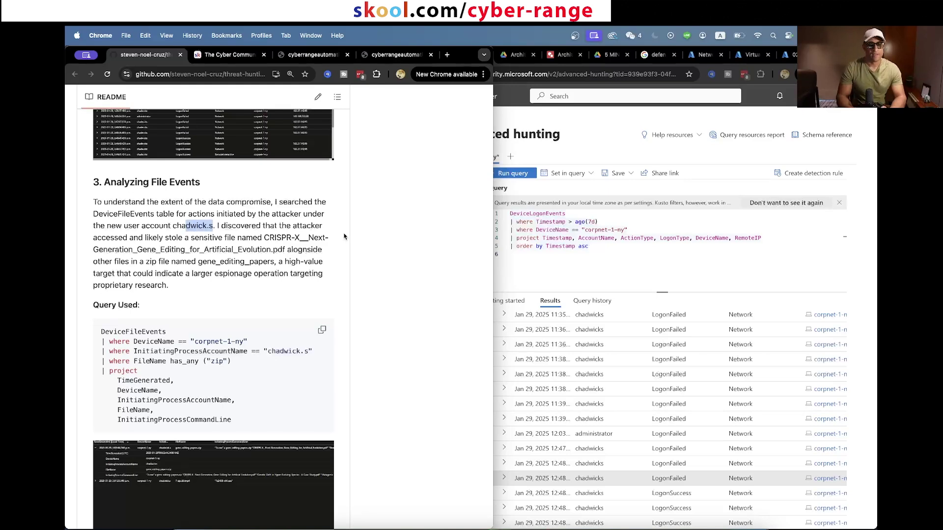
double_click(132, 212)
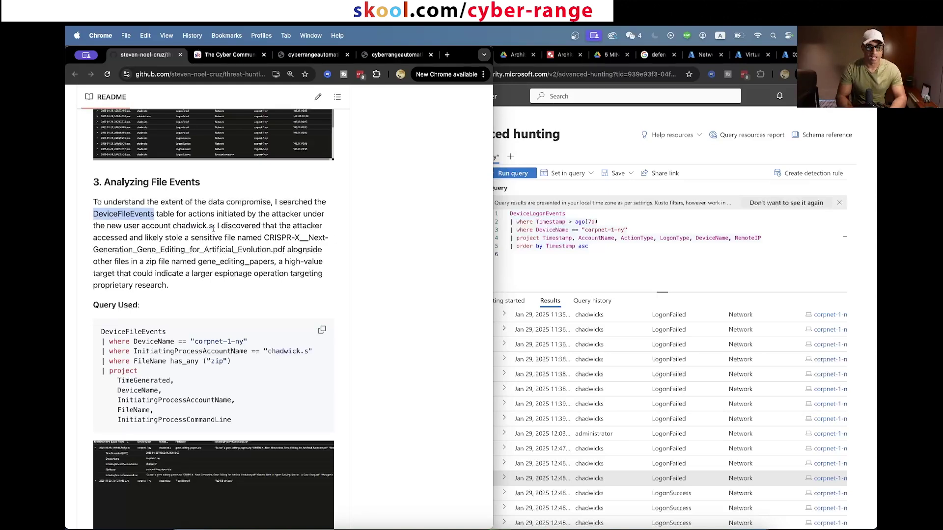
left_click_drag(214, 227, 173, 228)
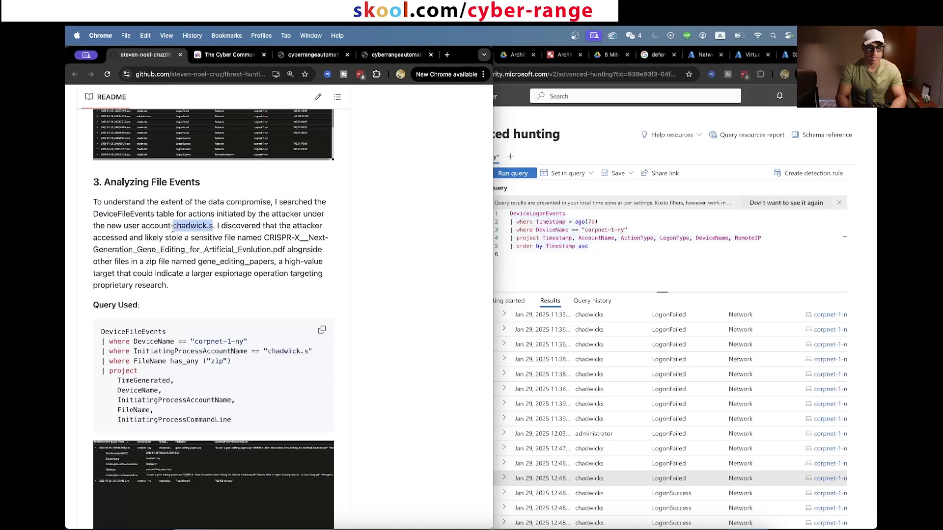
left_click_drag(226, 227, 320, 250)
left_click(291, 245)
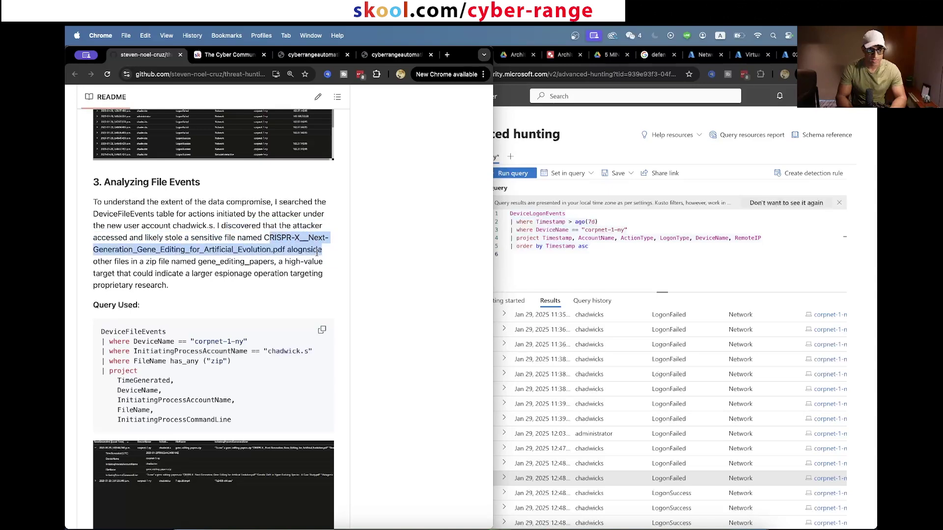
left_click(191, 258)
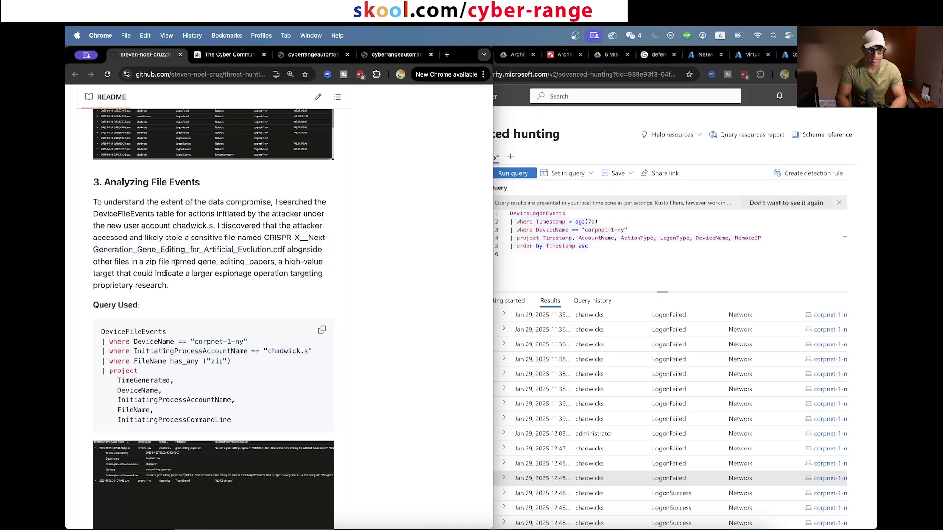
left_click_drag(223, 263, 270, 273)
left_click(254, 271)
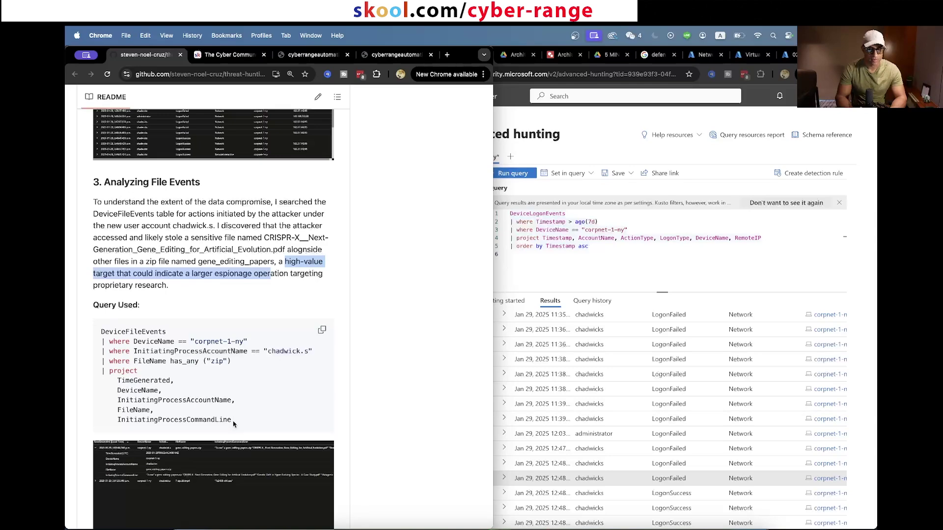
left_click_drag(233, 424, 101, 331)
key("super+c")
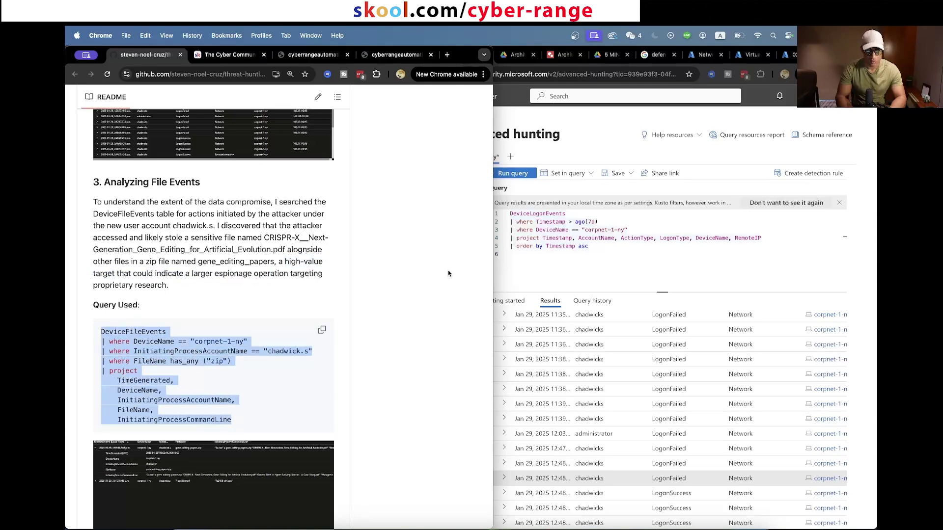
Step: Paste the report's zip query into Advanced hunting, change TimeGenerated to Timestamp, and run it
key("super+grave")
key("super+a")
left_click(598, 250)
key("super+a")
key("super+v")
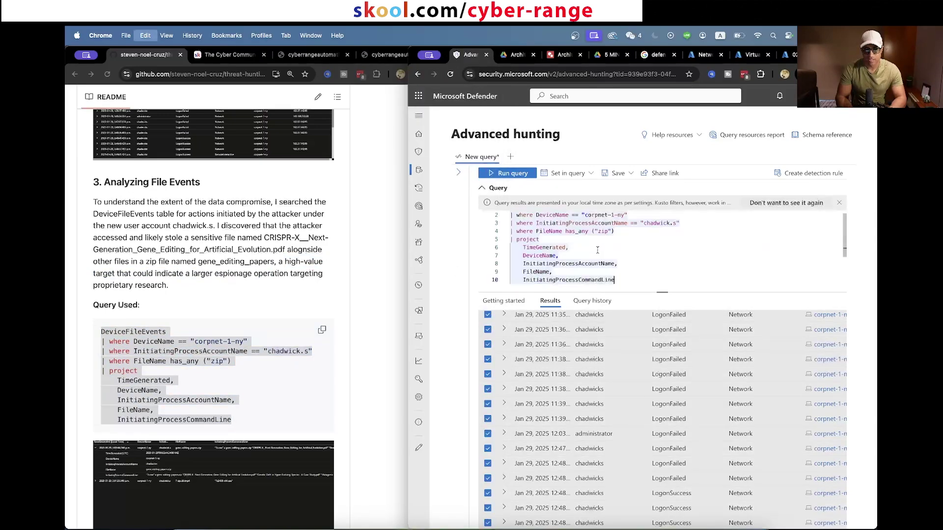
double_click(544, 248)
type("Timestamp,")
key("shift+Return")
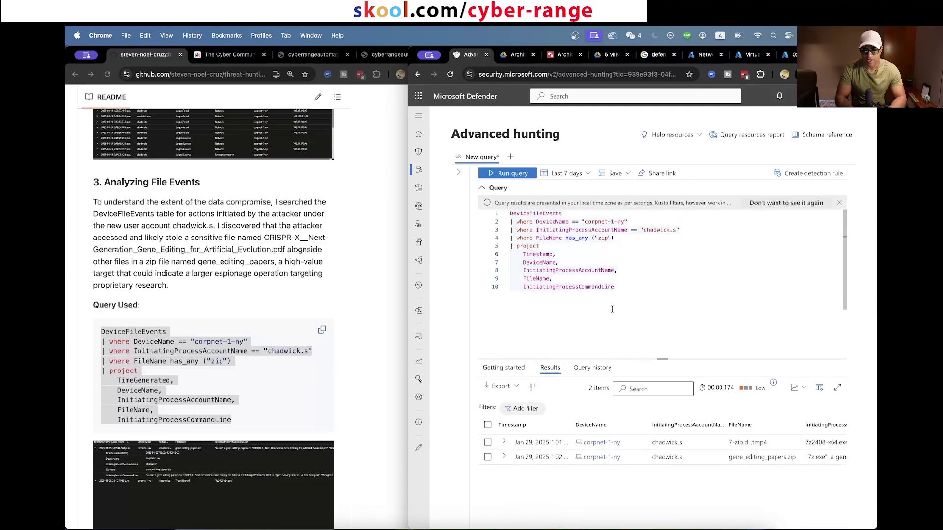
left_click_drag(408, 260, 345, 259)
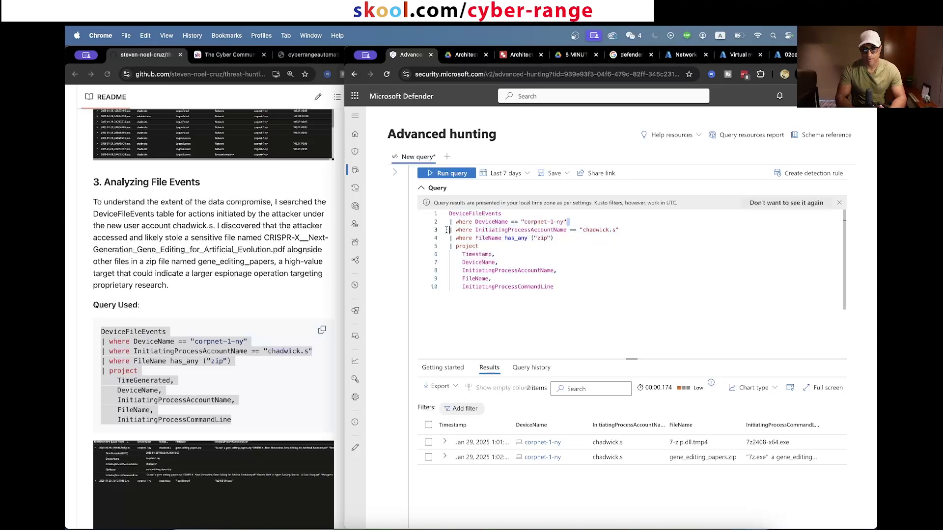
left_click_drag(567, 221, 435, 223)
left_click_drag(630, 232, 438, 233)
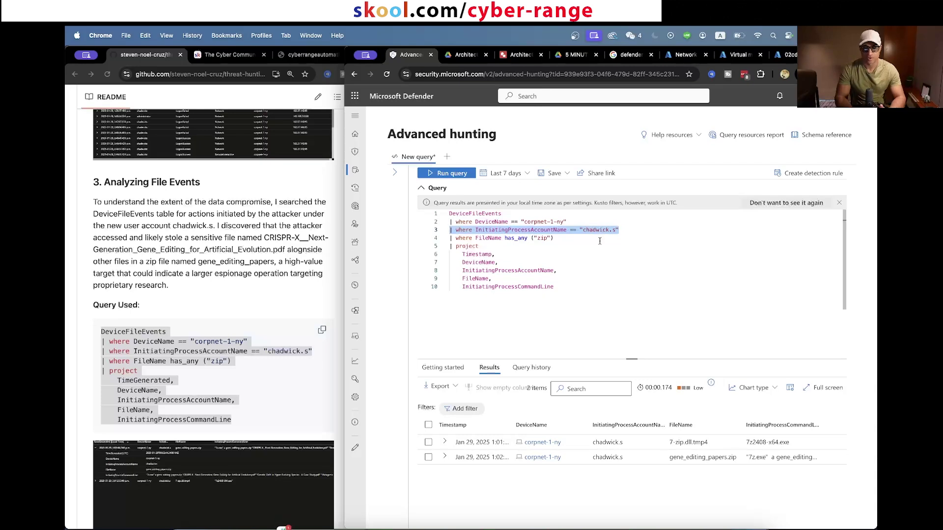
left_click(580, 302)
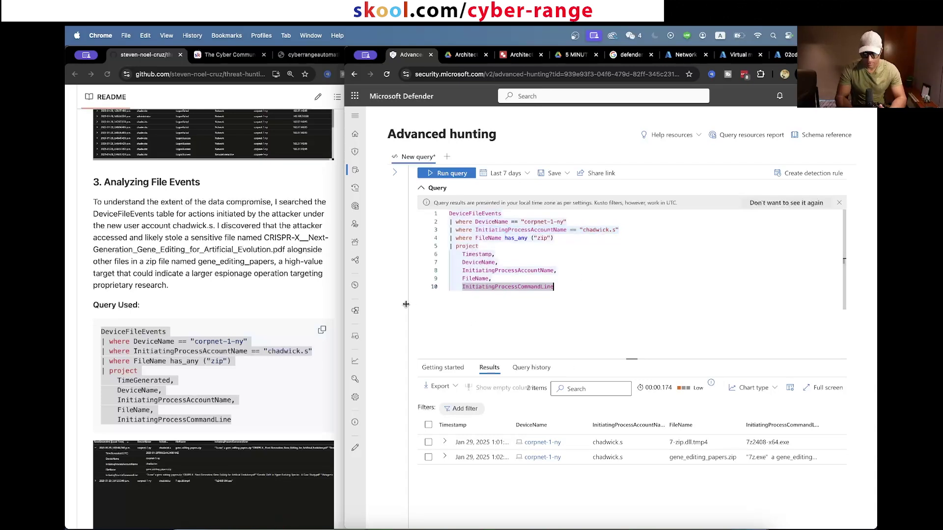
left_click_drag(341, 275, 255, 285)
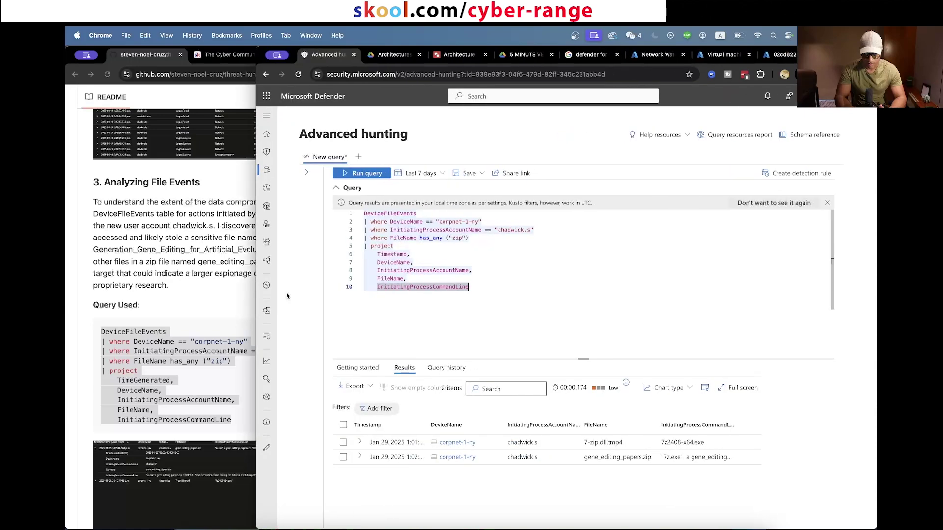
left_click(353, 457)
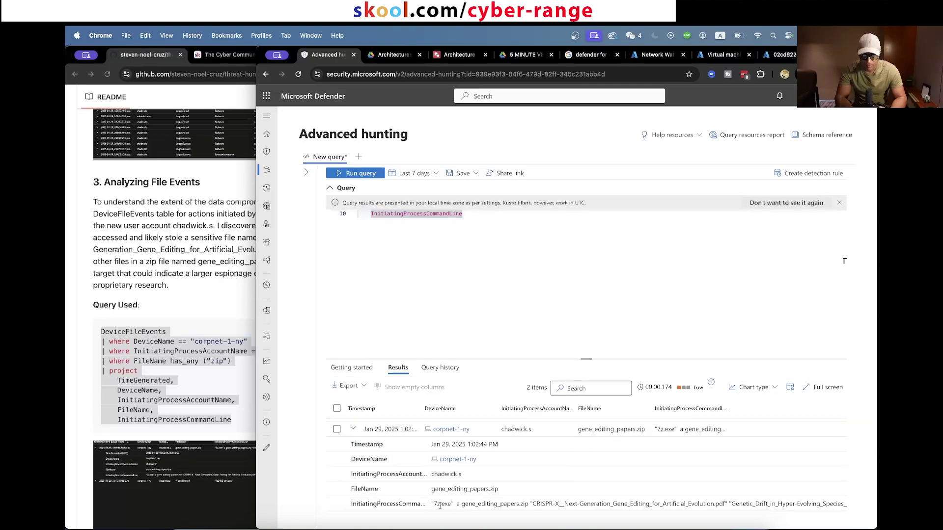
scroll(534, 505, "right", 4)
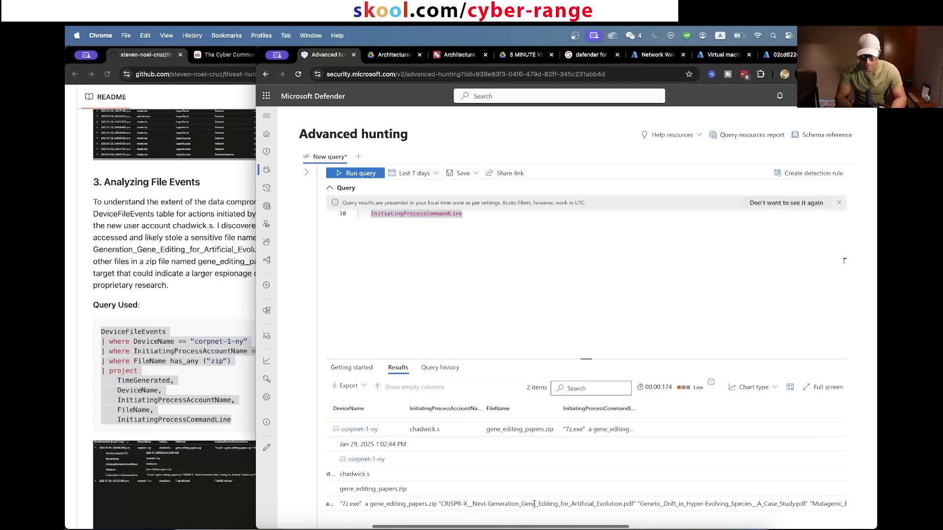
scroll(535, 504, "right", 3)
scroll(492, 491, "left", 6)
Step: Compare the report's query in GitHub, marking its FileName zip filter and projected column lines
left_click(218, 315)
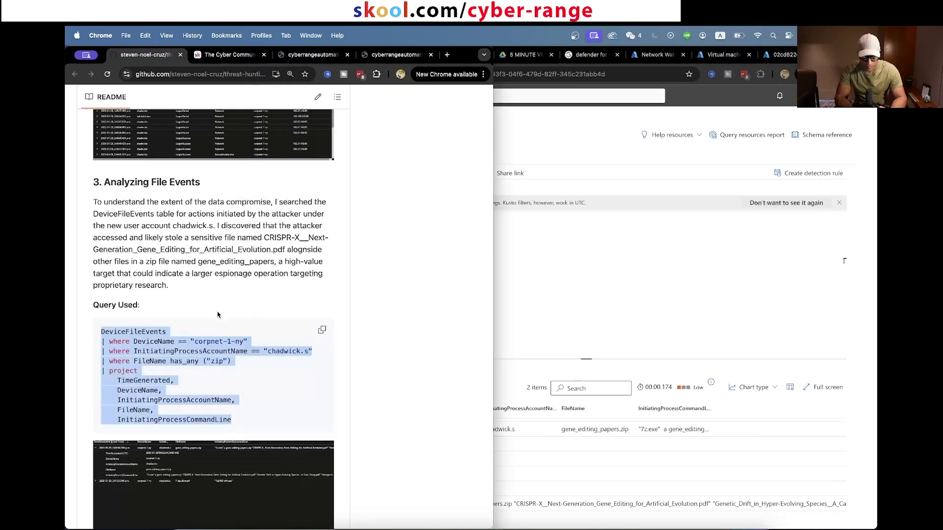
left_click(236, 369)
left_click_drag(244, 362, 109, 361)
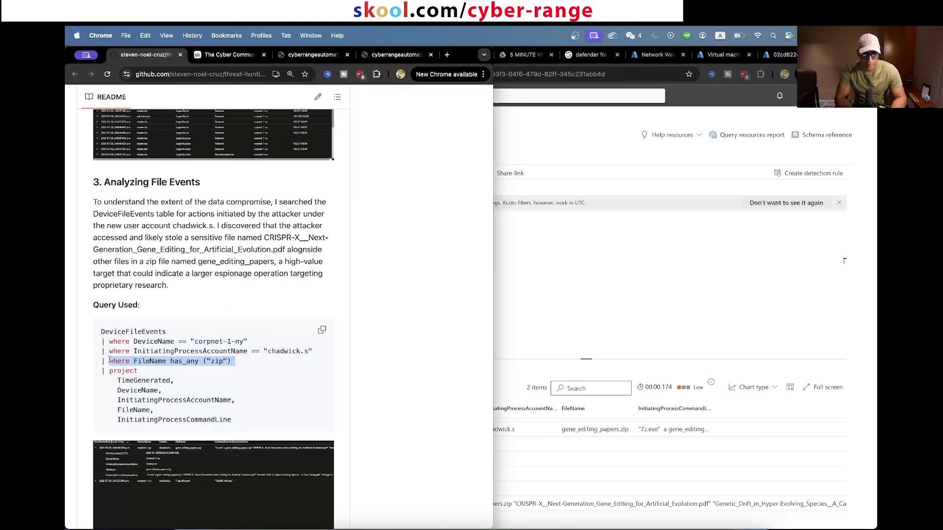
triple_click(217, 361)
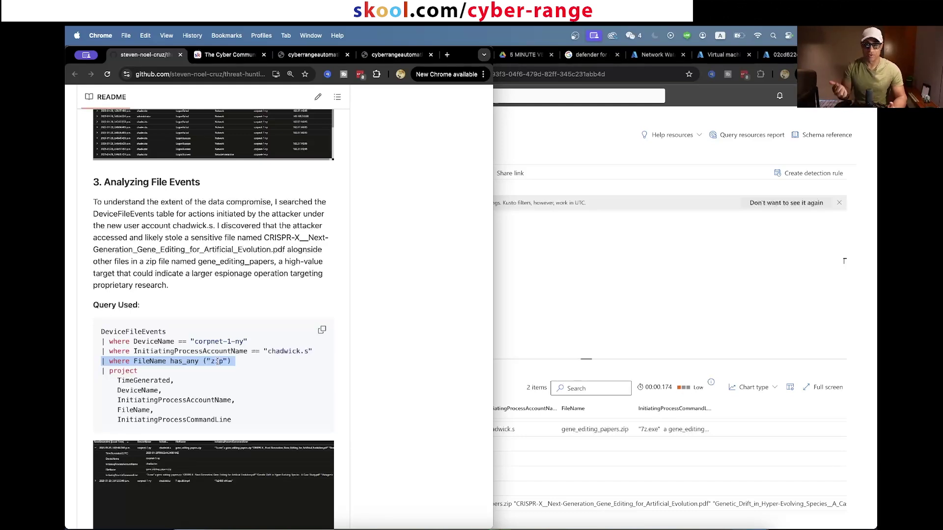
left_click_drag(233, 420, 172, 380)
left_click(172, 381)
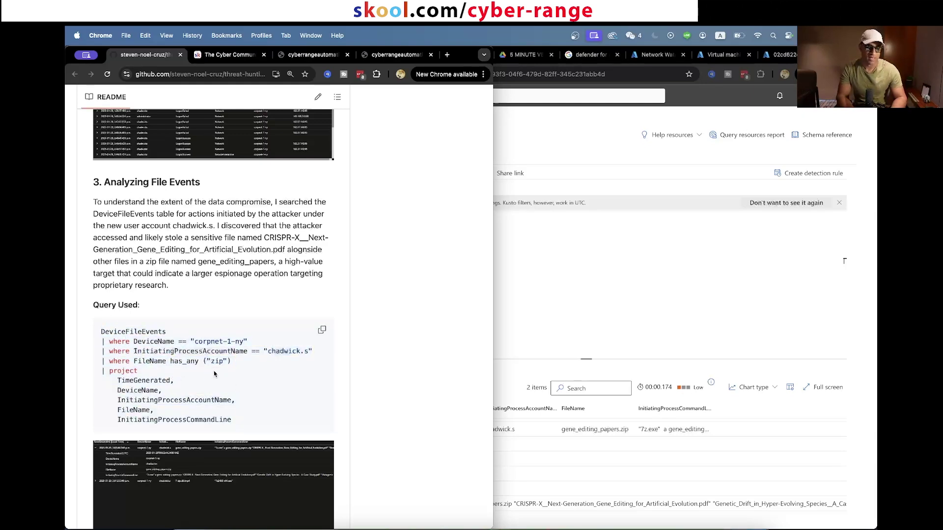
triple_click(214, 374)
triple_click(213, 362)
left_click(231, 362)
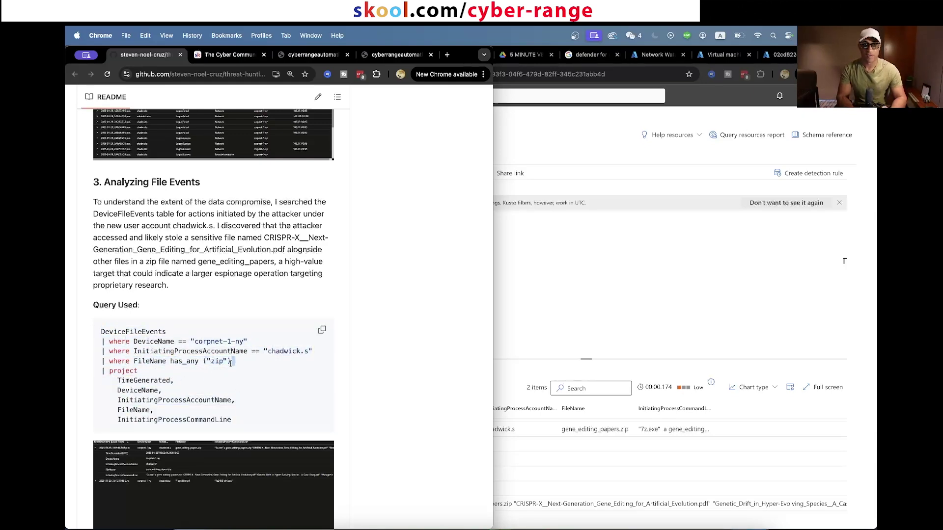
left_click_drag(235, 422, 196, 362)
Step: Copy the result's 7z command-line value to the clipboard
left_click(565, 277)
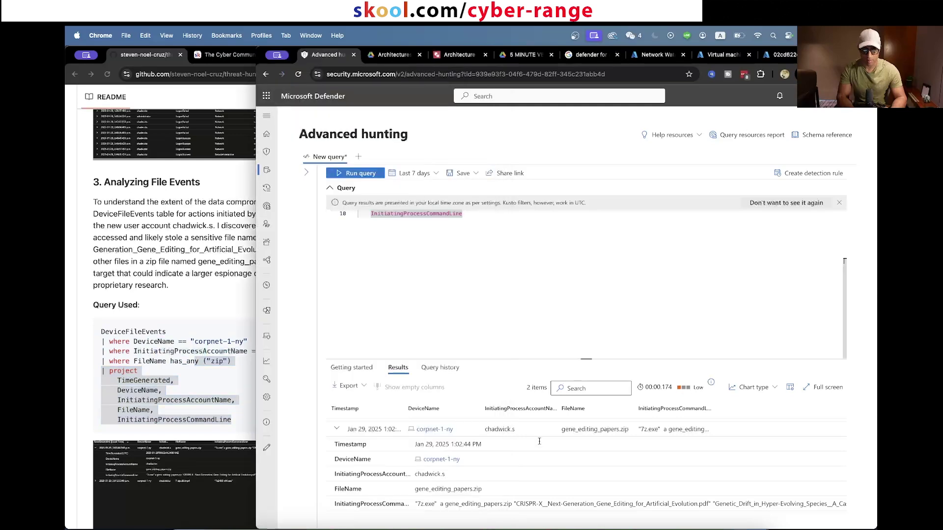
left_click(449, 507)
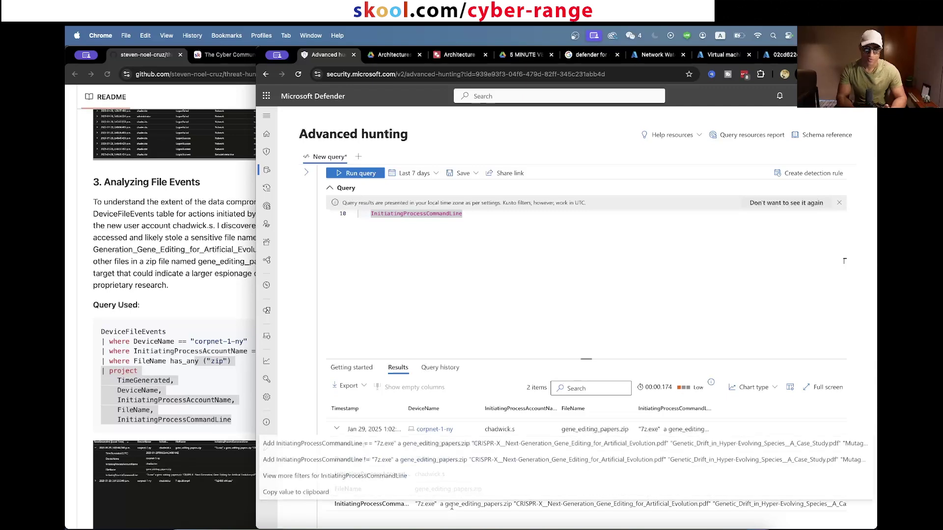
left_click(406, 492)
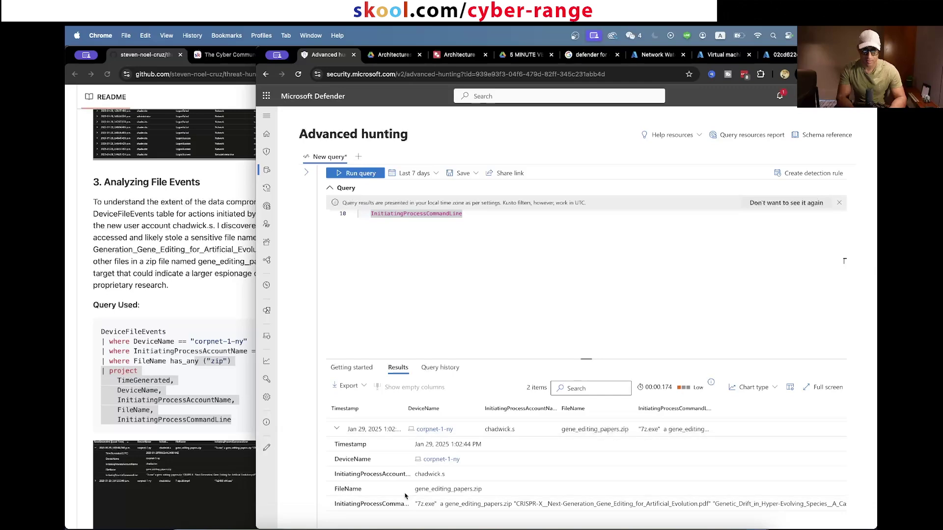
Step: Ask ChatGPT 'What exactly is going on here?' with the pasted 7z command line and read the reply
key("super+grave")
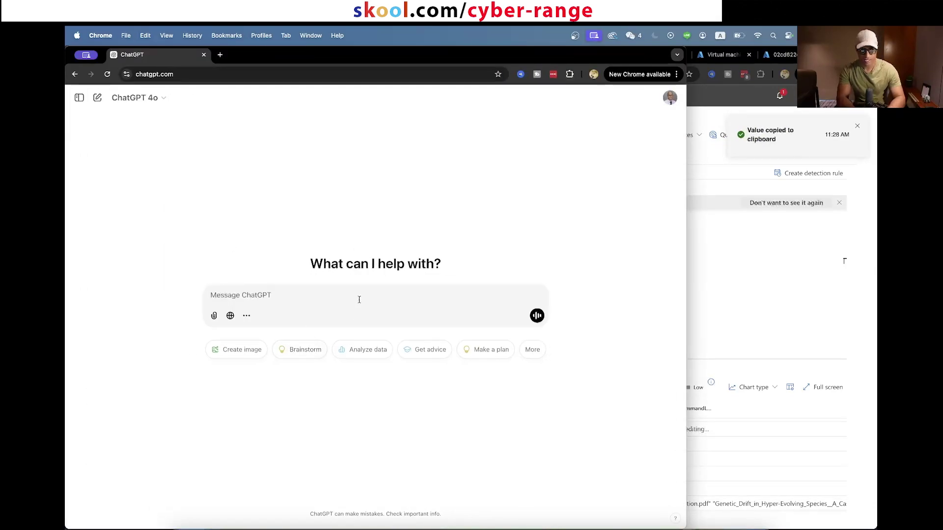
type("What exactly is goin")
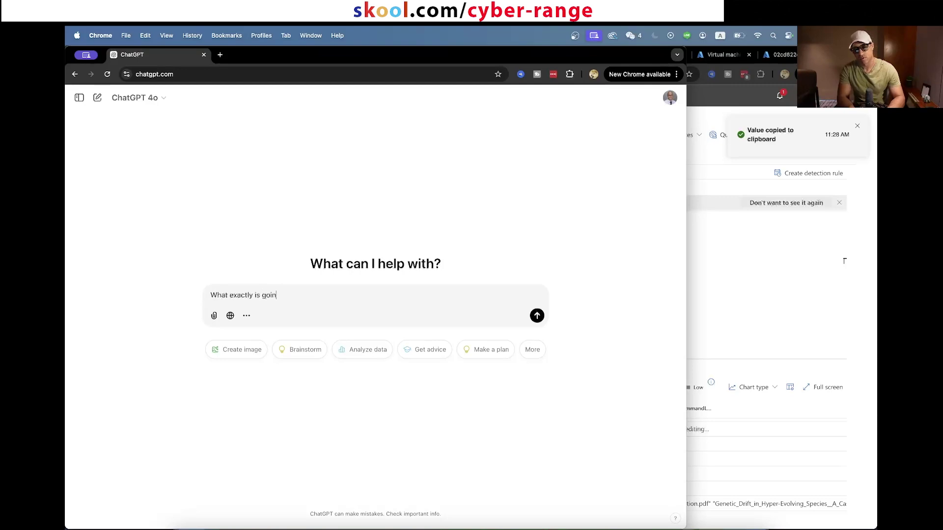
type("g on here?")
key("shift+Return")
key("shift+Return")
key("super+v")
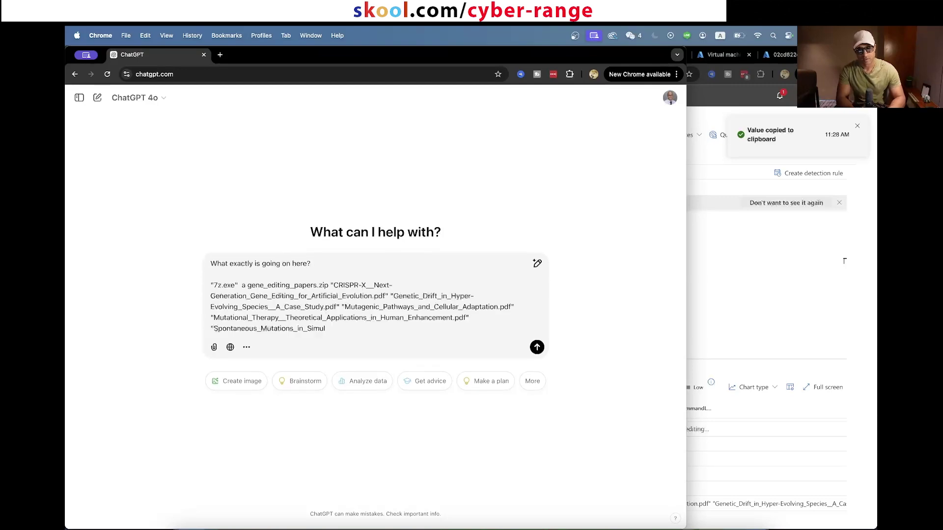
key("Return")
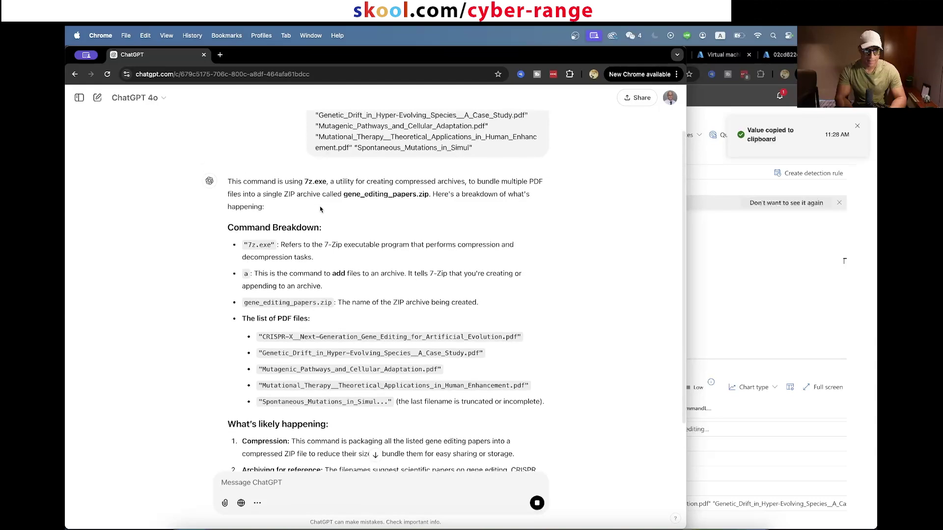
scroll(344, 226, "down", 1)
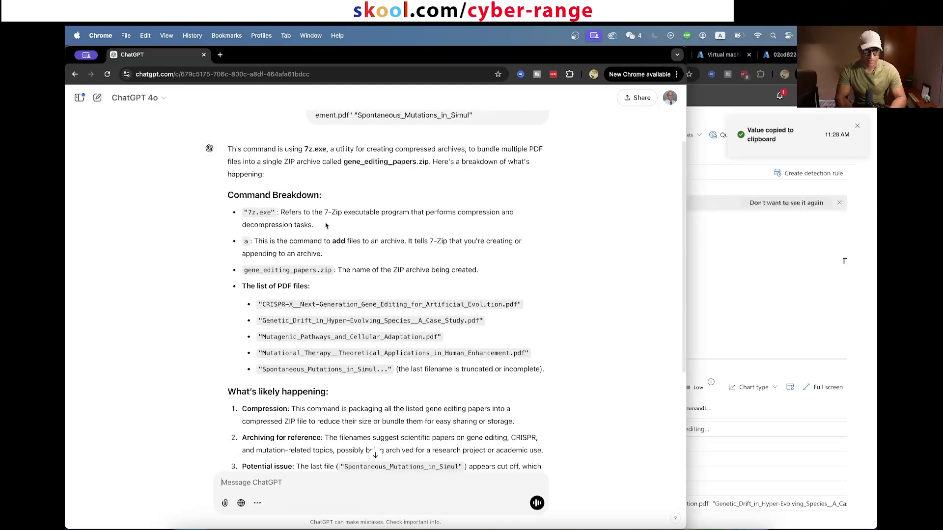
scroll(315, 293, "down", 4)
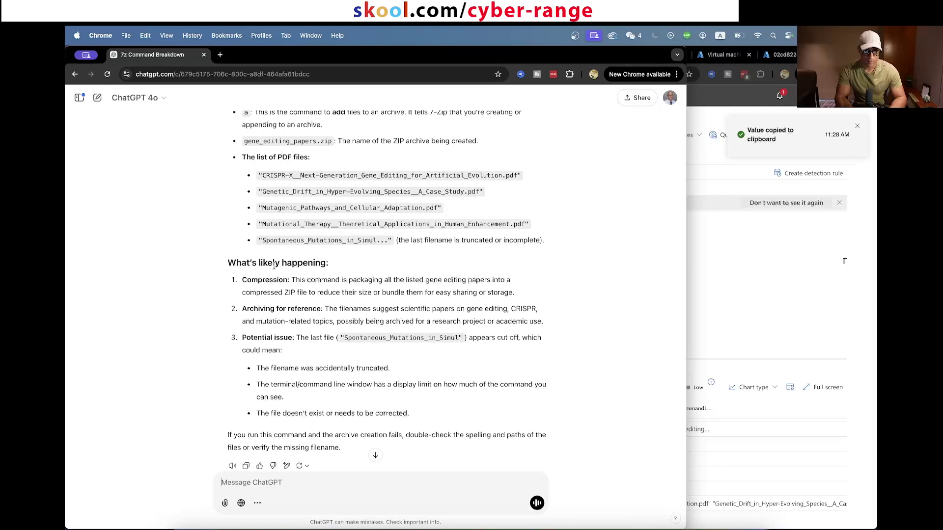
scroll(289, 289, "down", 1)
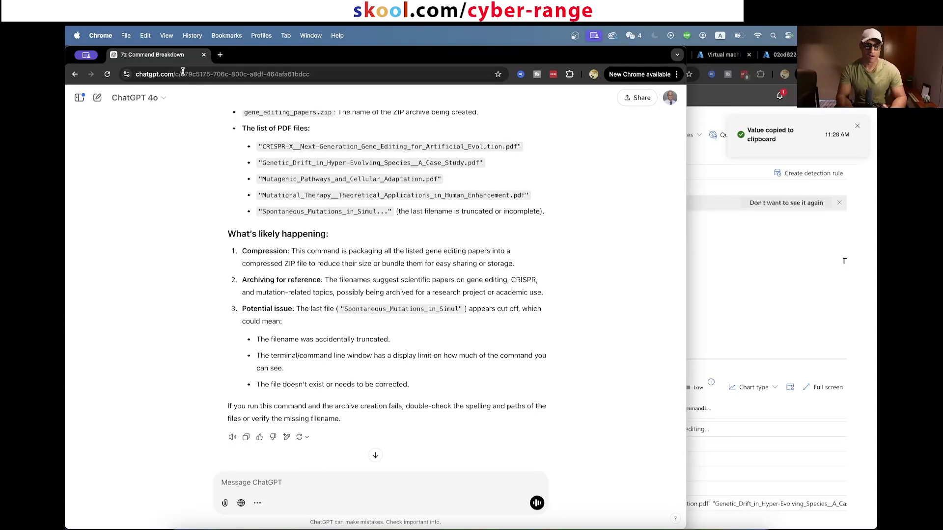
Step: Close the ChatGPT chat and review the report's Summary of Findings in GitHub
left_click(203, 55)
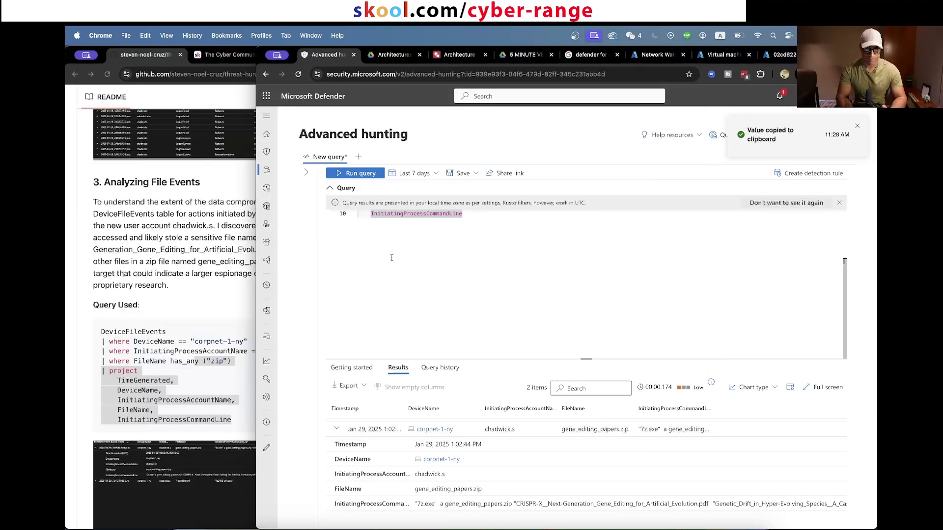
left_click(115, 235)
left_click_drag(84, 214, 270, 378)
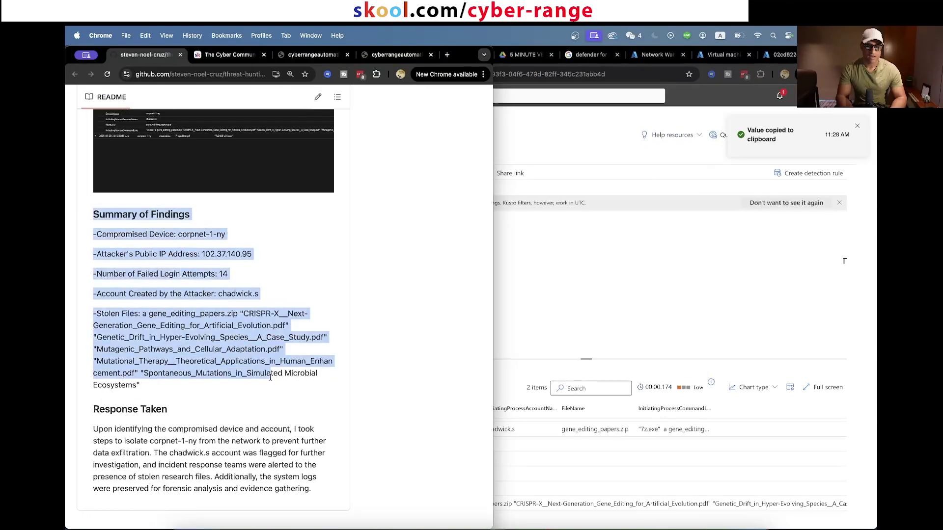
left_click(271, 377)
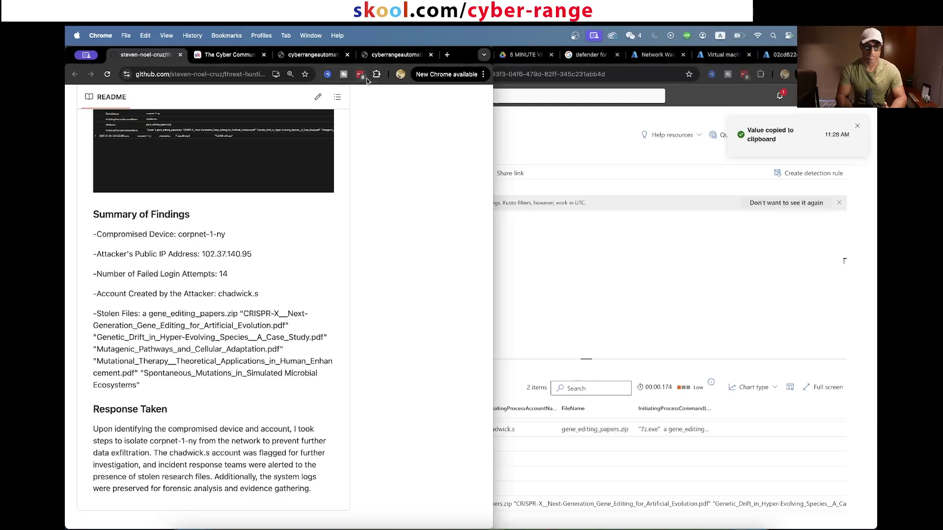
Step: Copy the attacker-IP answer URL template into Chrome's address bar
left_click(390, 55)
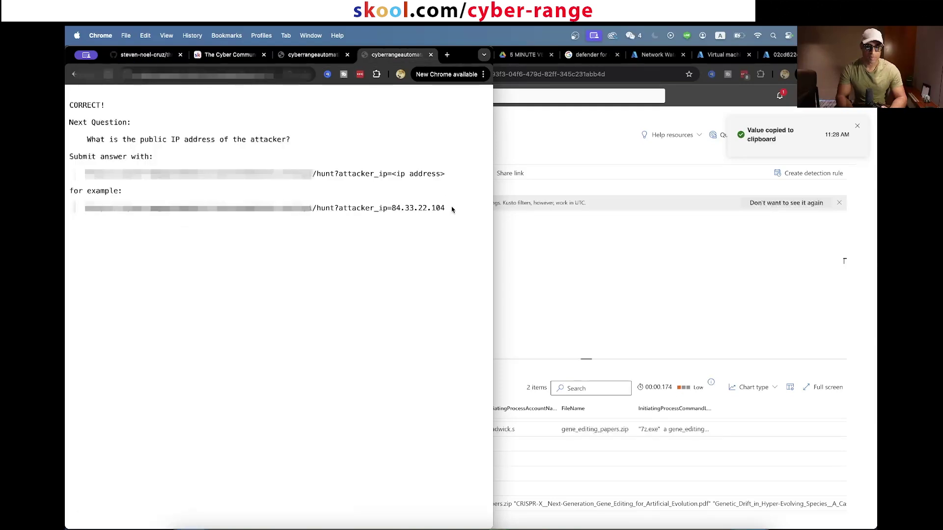
left_click_drag(452, 210, 87, 138)
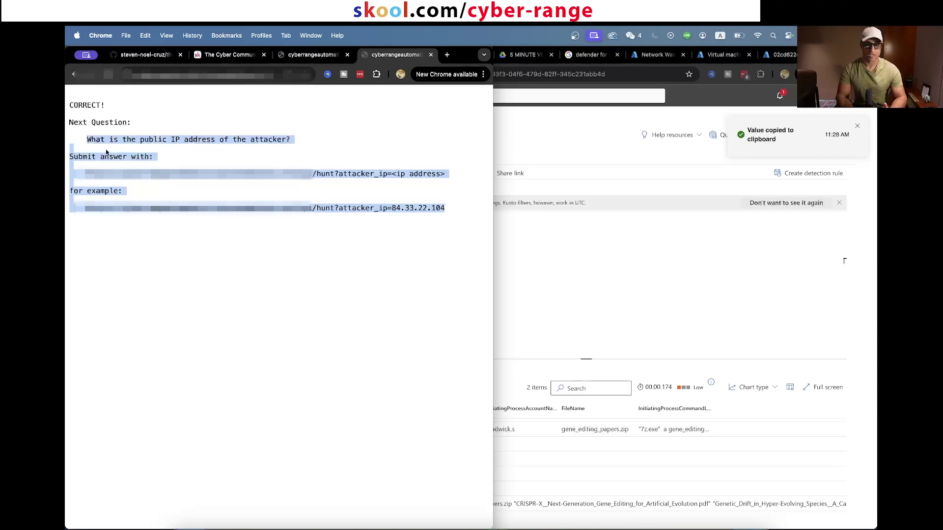
left_click(95, 170)
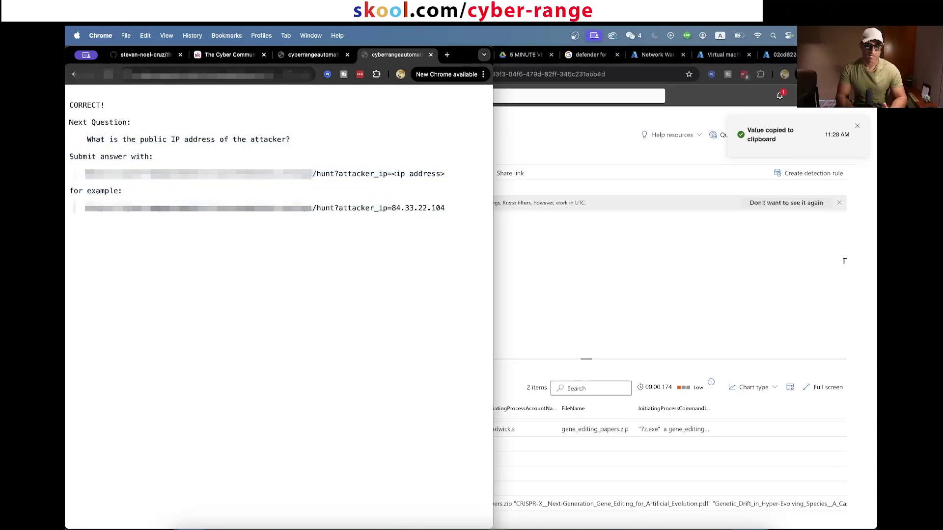
left_click_drag(79, 173, 442, 175)
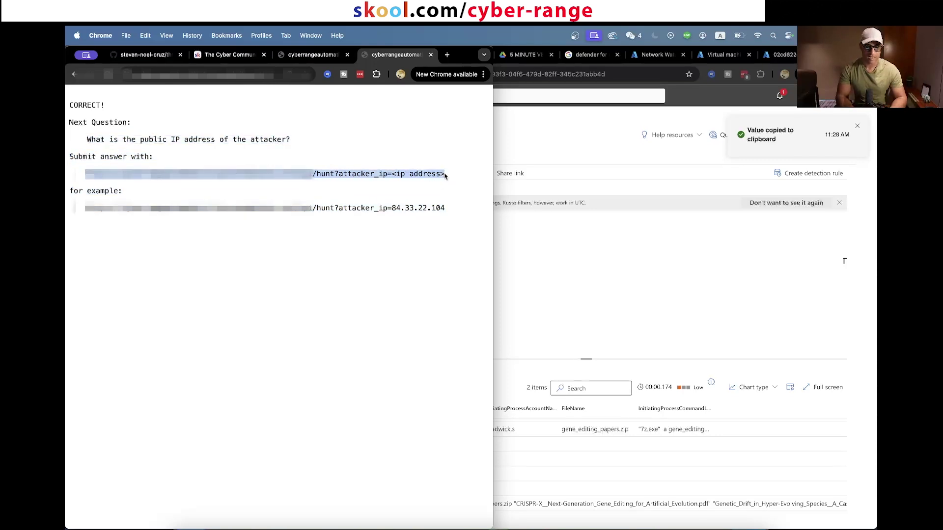
key("super+c")
left_click(142, 69)
key("super+v")
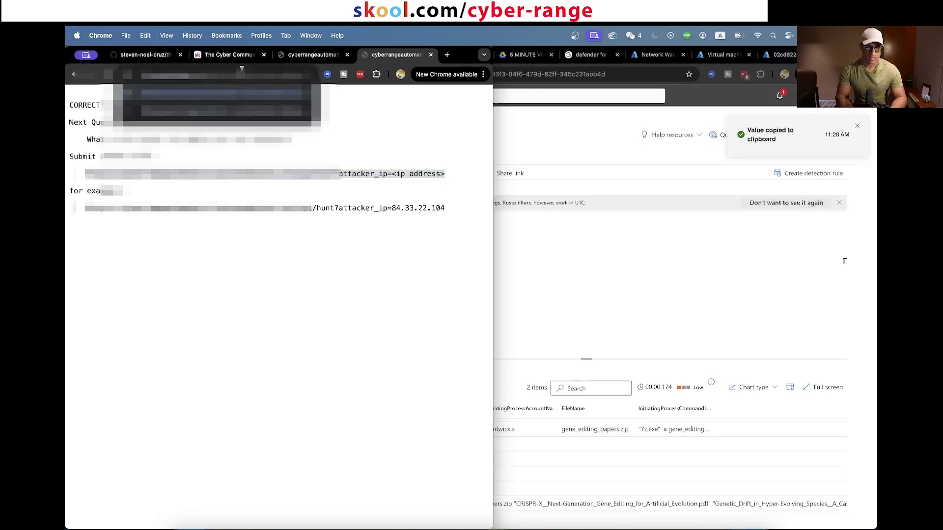
Step: Fill in 102.37.140.95 from the report and submit the attacker IP answer
left_click(145, 55)
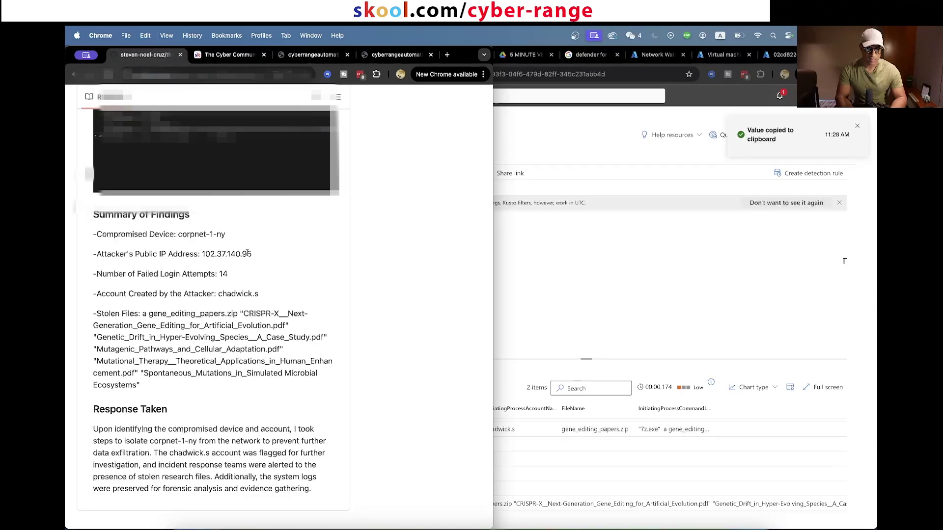
left_click_drag(249, 255, 203, 255)
key("super+4")
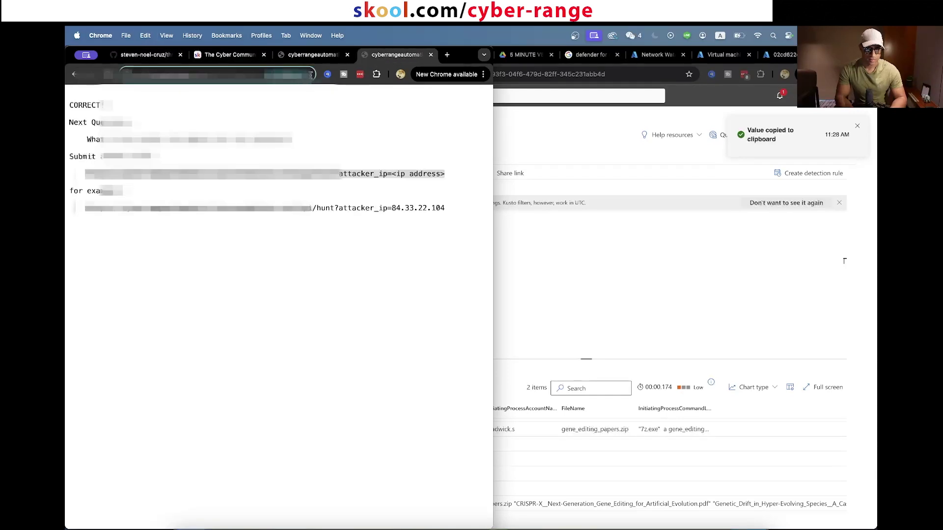
left_click(311, 76)
key("Return")
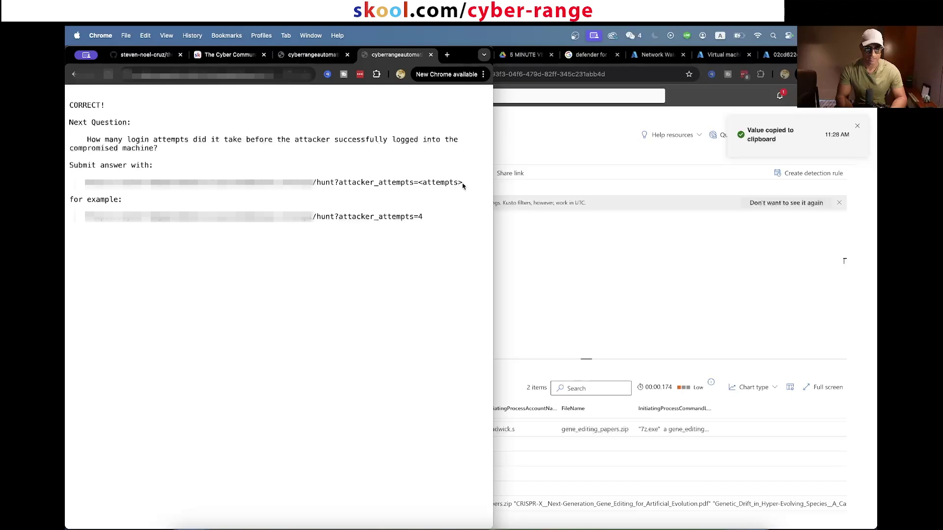
Step: Submit 14 as the number of failed login attempts via the answer URL
left_click_drag(462, 185, 156, 168)
left_click(88, 186)
left_click_drag(86, 185, 463, 184)
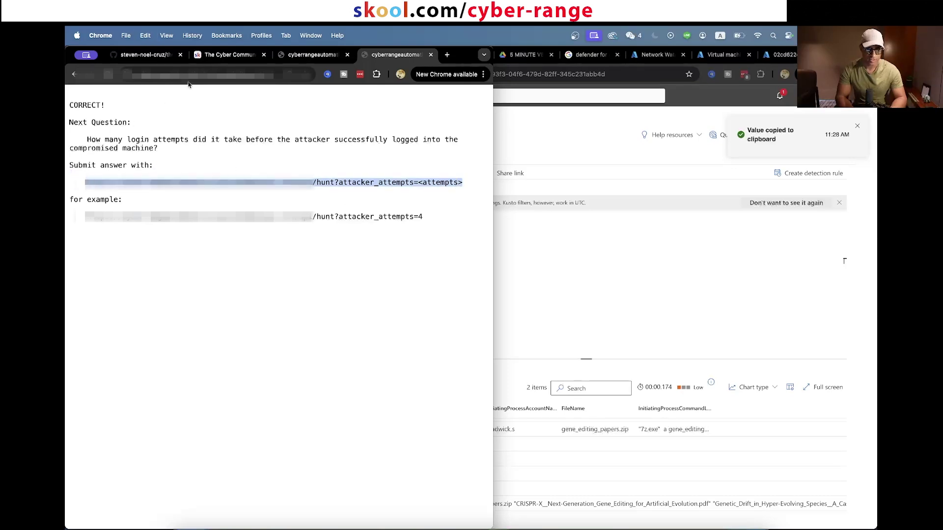
key("super+c")
left_click(162, 54)
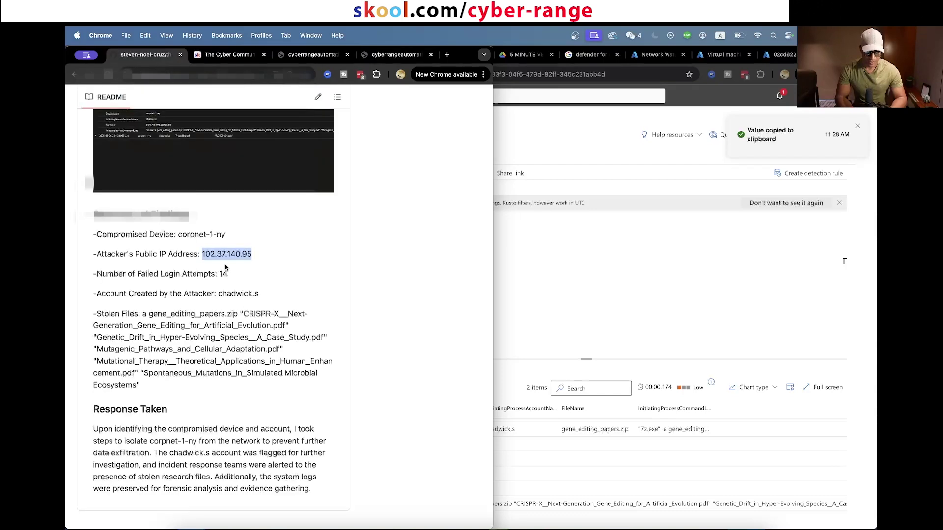
left_click(225, 267)
left_click(397, 54)
left_click(310, 76)
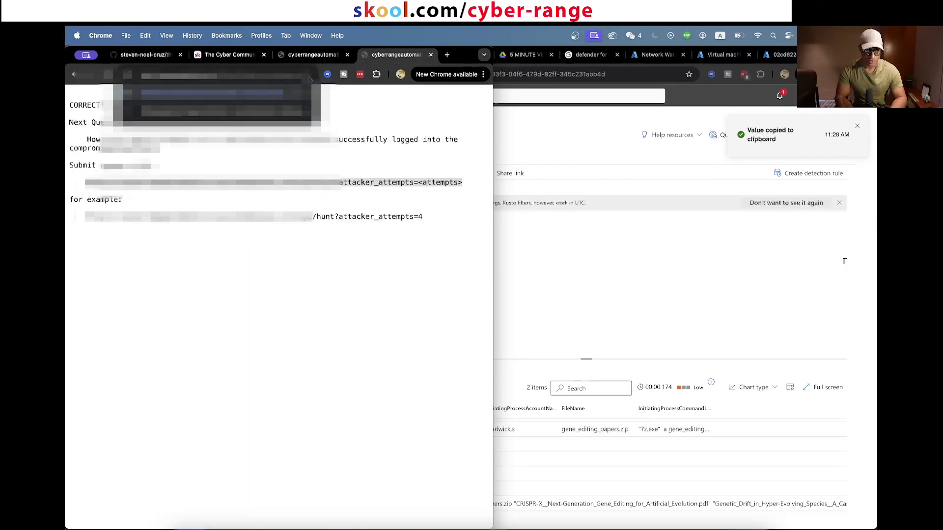
key("Return")
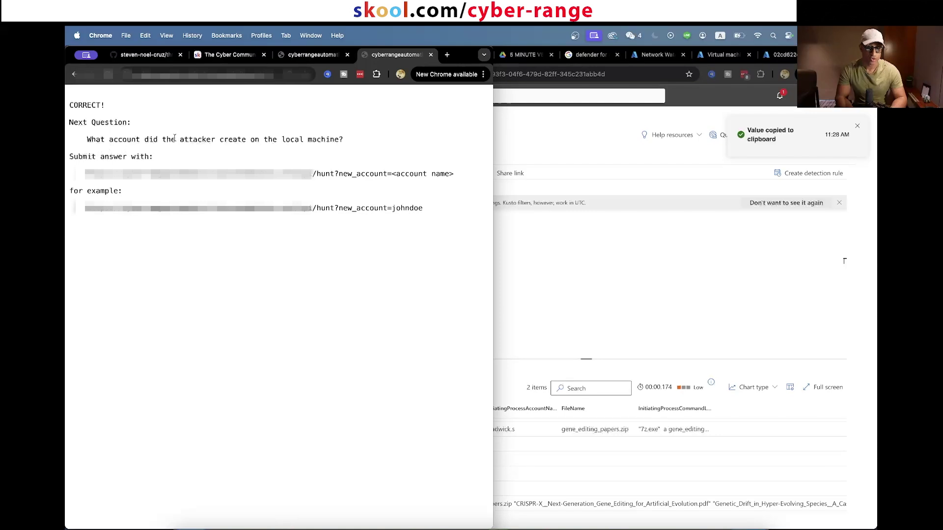
Step: Submit chadwick.s, copied from the report, as the created account answer
left_click(139, 56)
left_click_drag(262, 299, 221, 293)
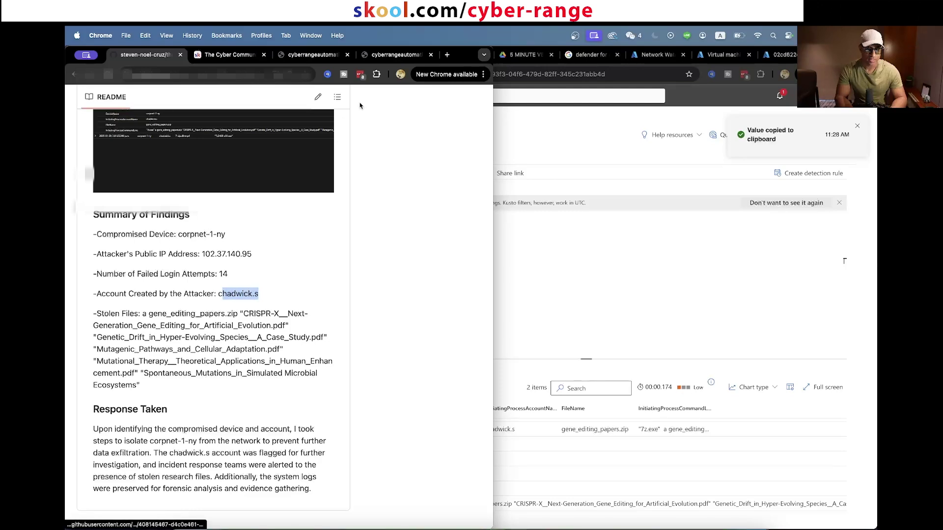
left_click(385, 56)
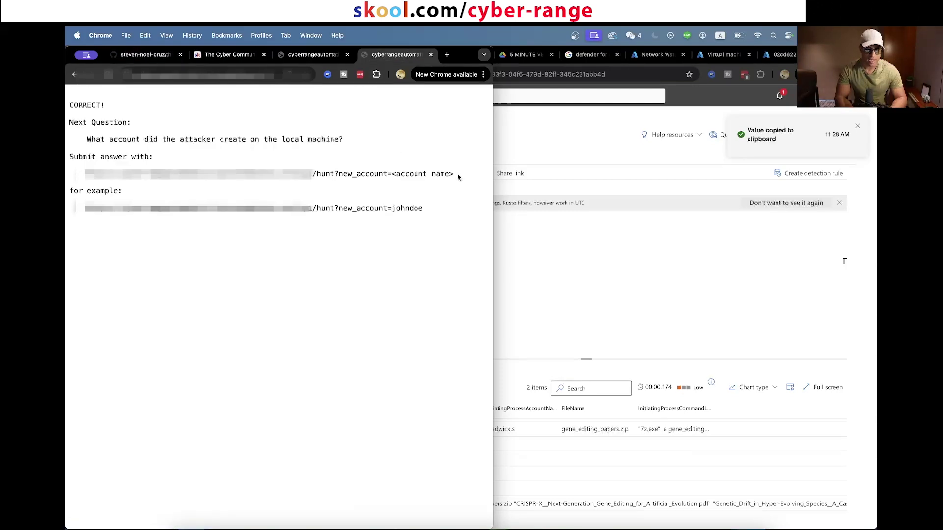
left_click_drag(453, 174, 86, 176)
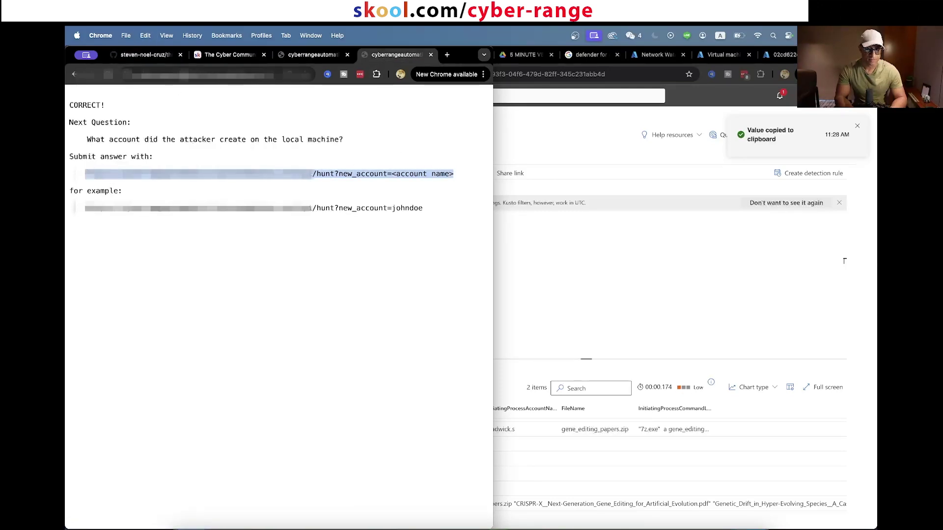
left_click(183, 75)
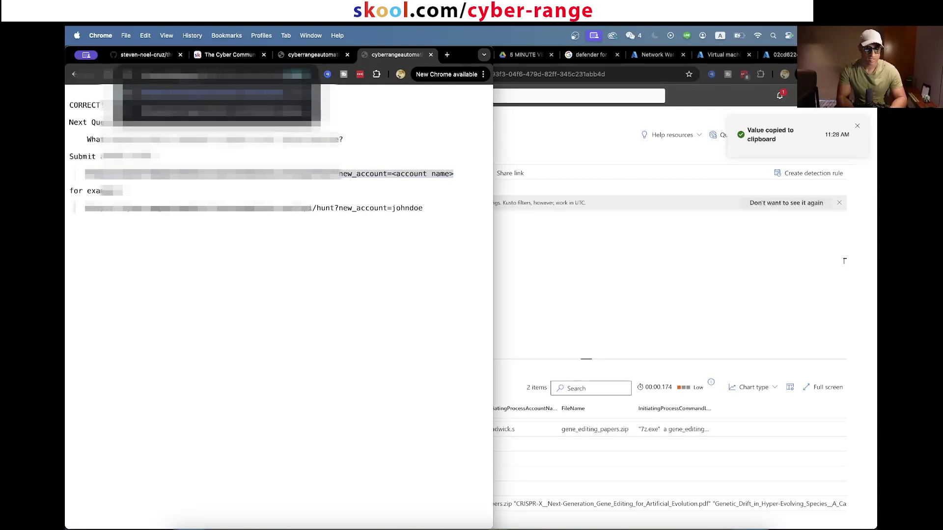
key("Return")
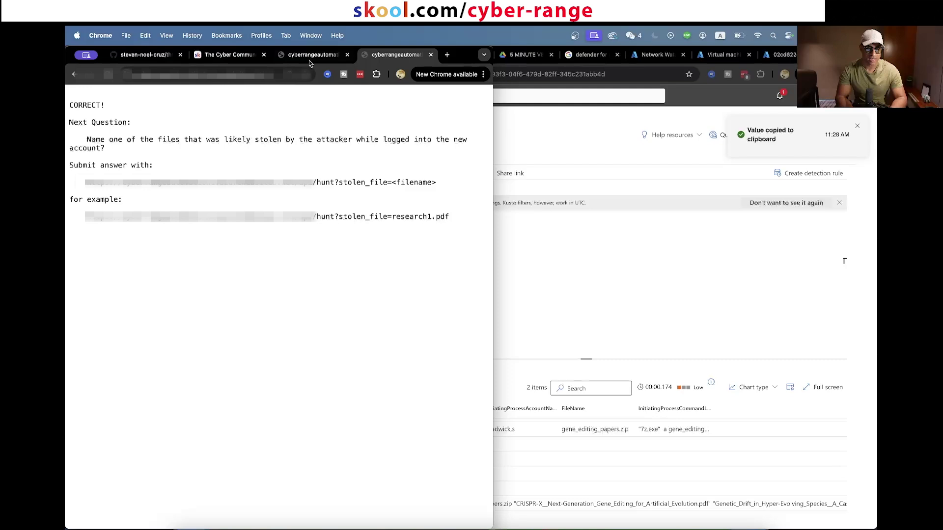
Step: Submit the CRISPR-X gene-editing PDF filename from the report through the stolen_file answer URL
key("super+1")
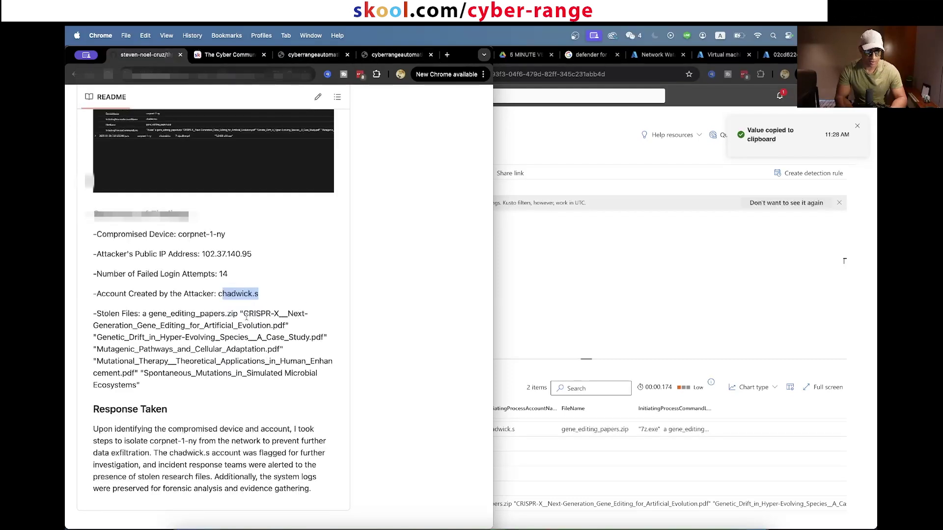
left_click_drag(243, 313, 290, 330)
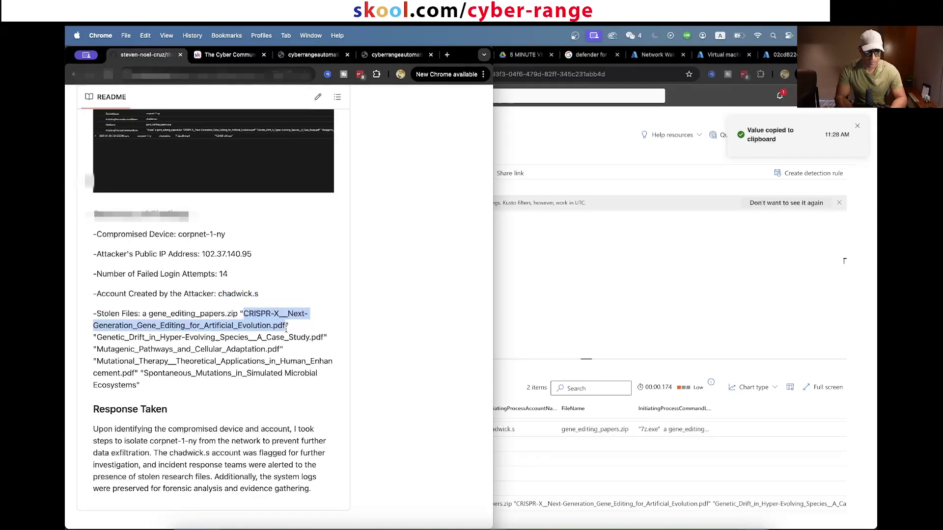
key("super+4")
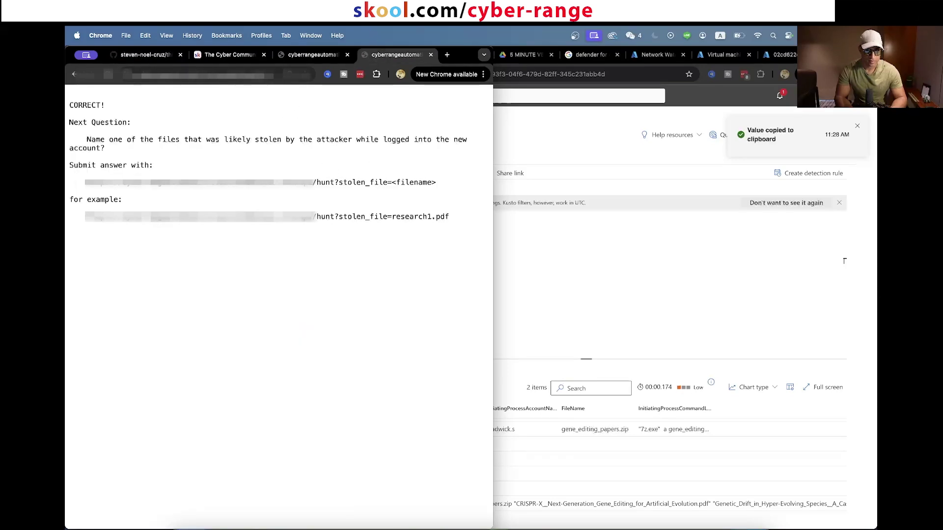
key("super+l")
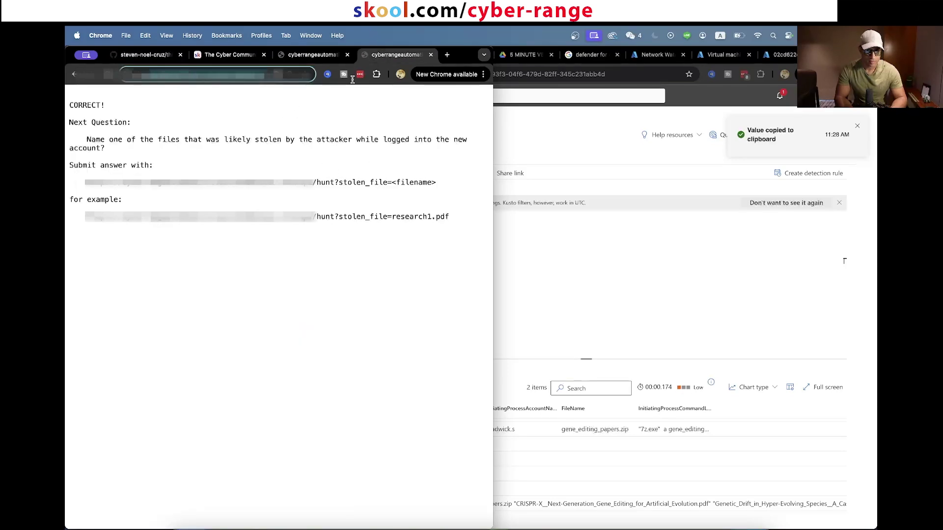
key("ctrl+v")
key("BackSpace")
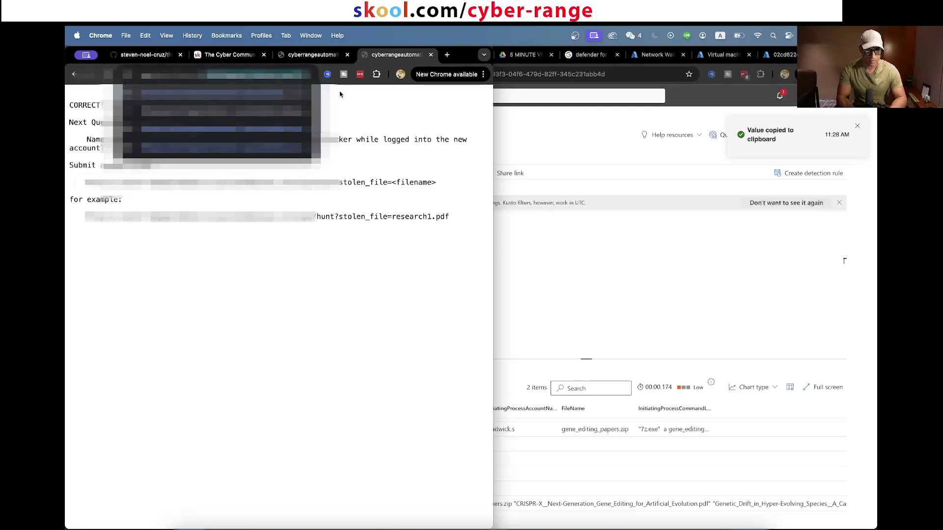
key("BackSpace")
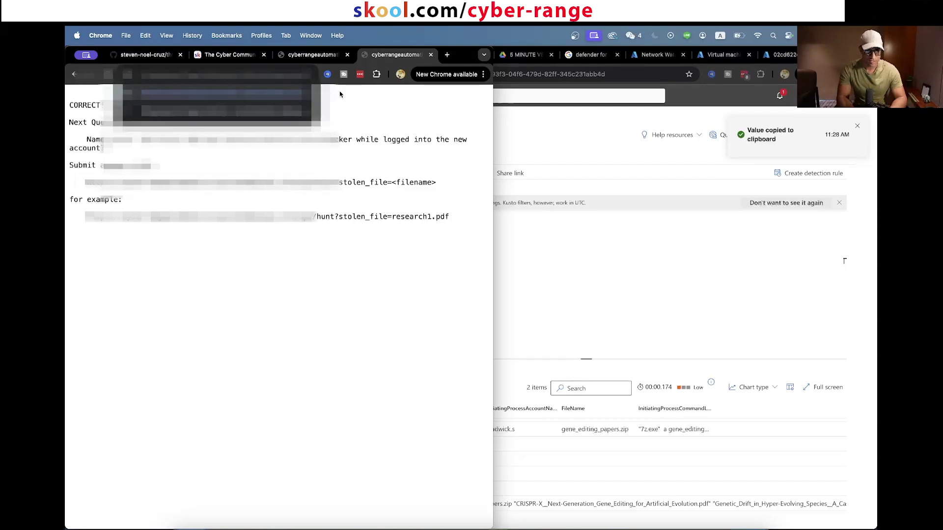
key("Return")
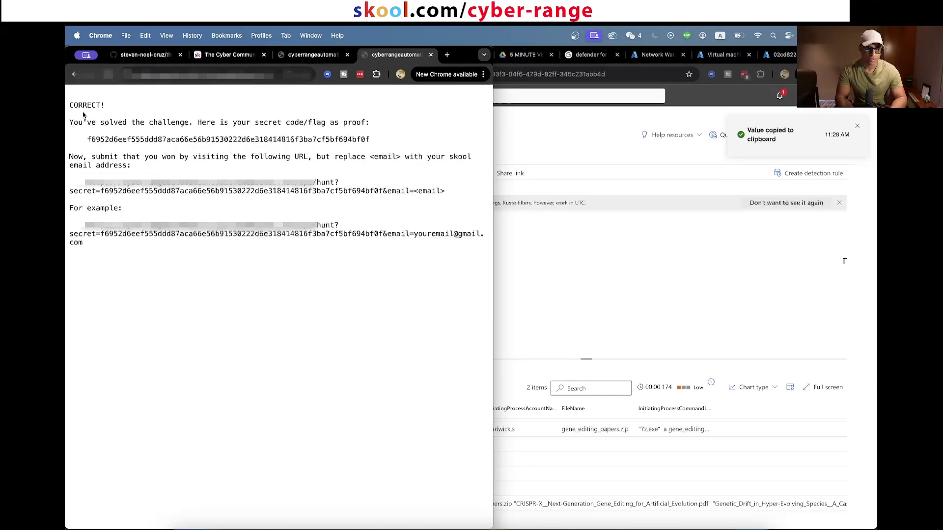
Step: Copy the secret flag submission URL from the solved-challenge page
triple_click(84, 119)
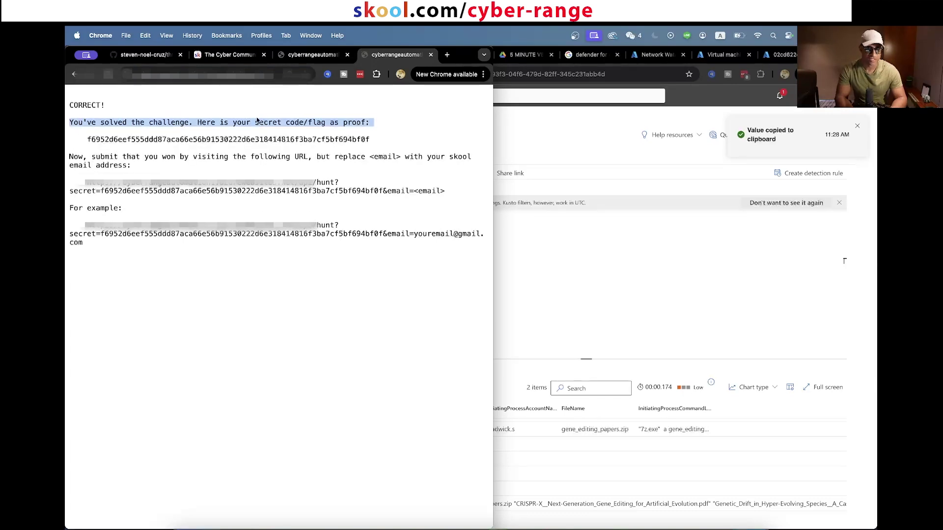
left_click(270, 133)
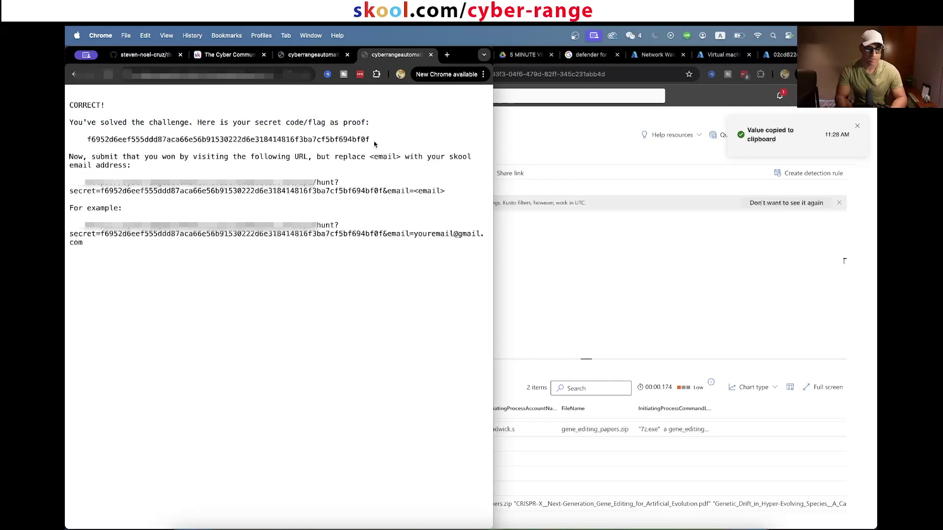
left_click_drag(374, 143, 84, 140)
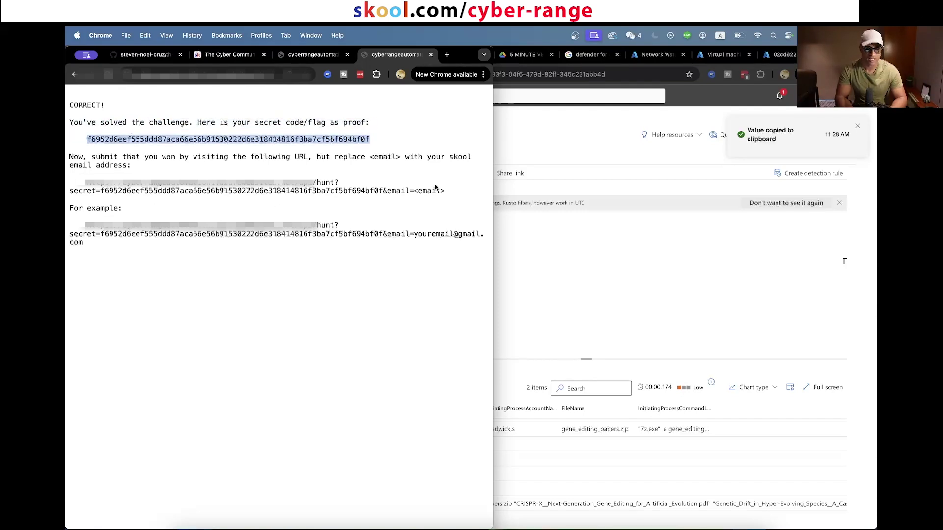
left_click_drag(444, 191, 92, 183)
key("super+c")
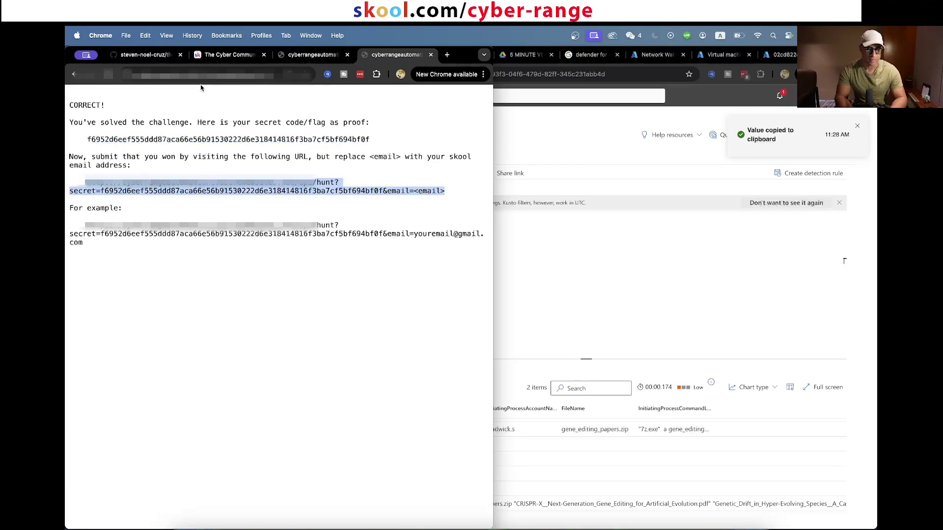
Step: Submit the flag URL with the user's email address and confirm the victory message
left_click(292, 74)
key("super+v")
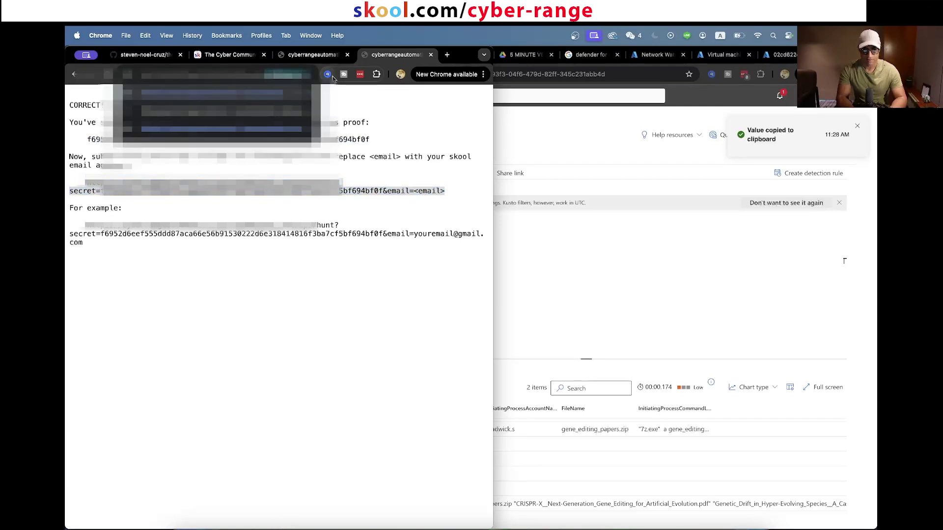
key("Return")
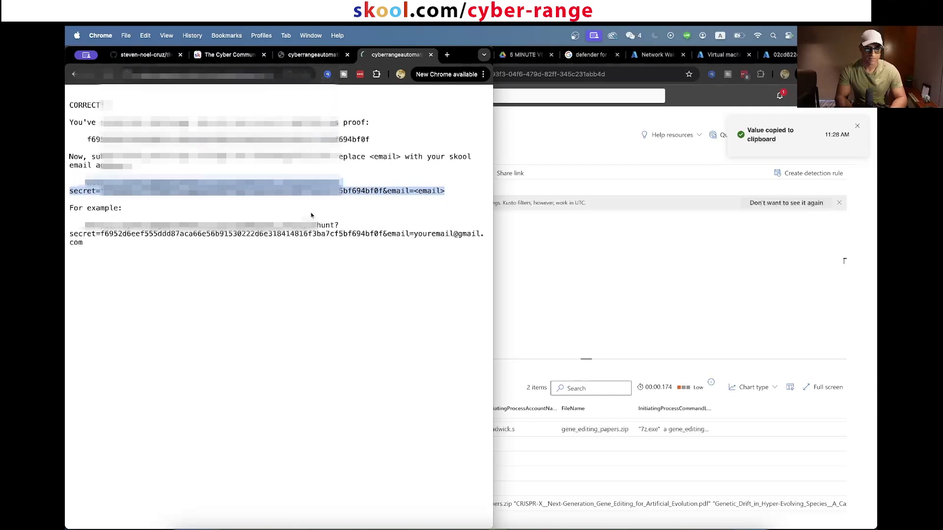
left_click_drag(137, 115, 88, 105)
left_click(88, 105)
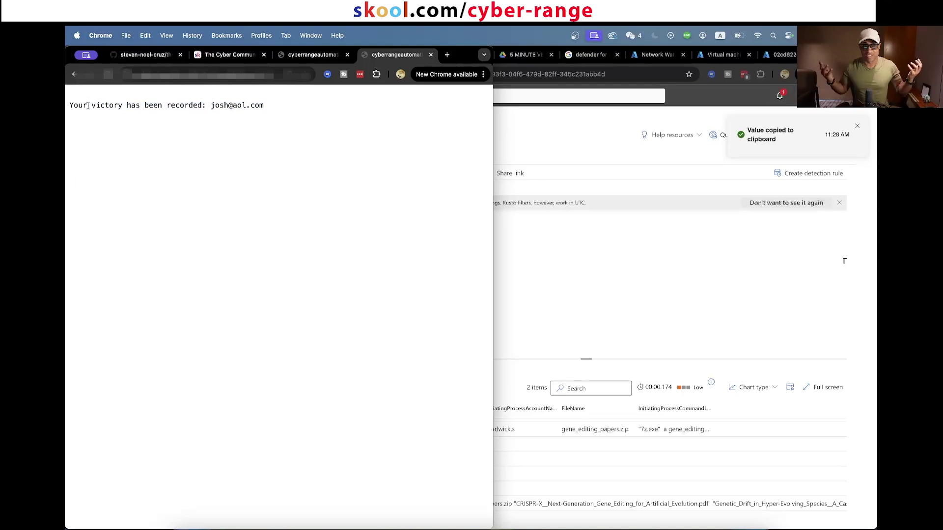